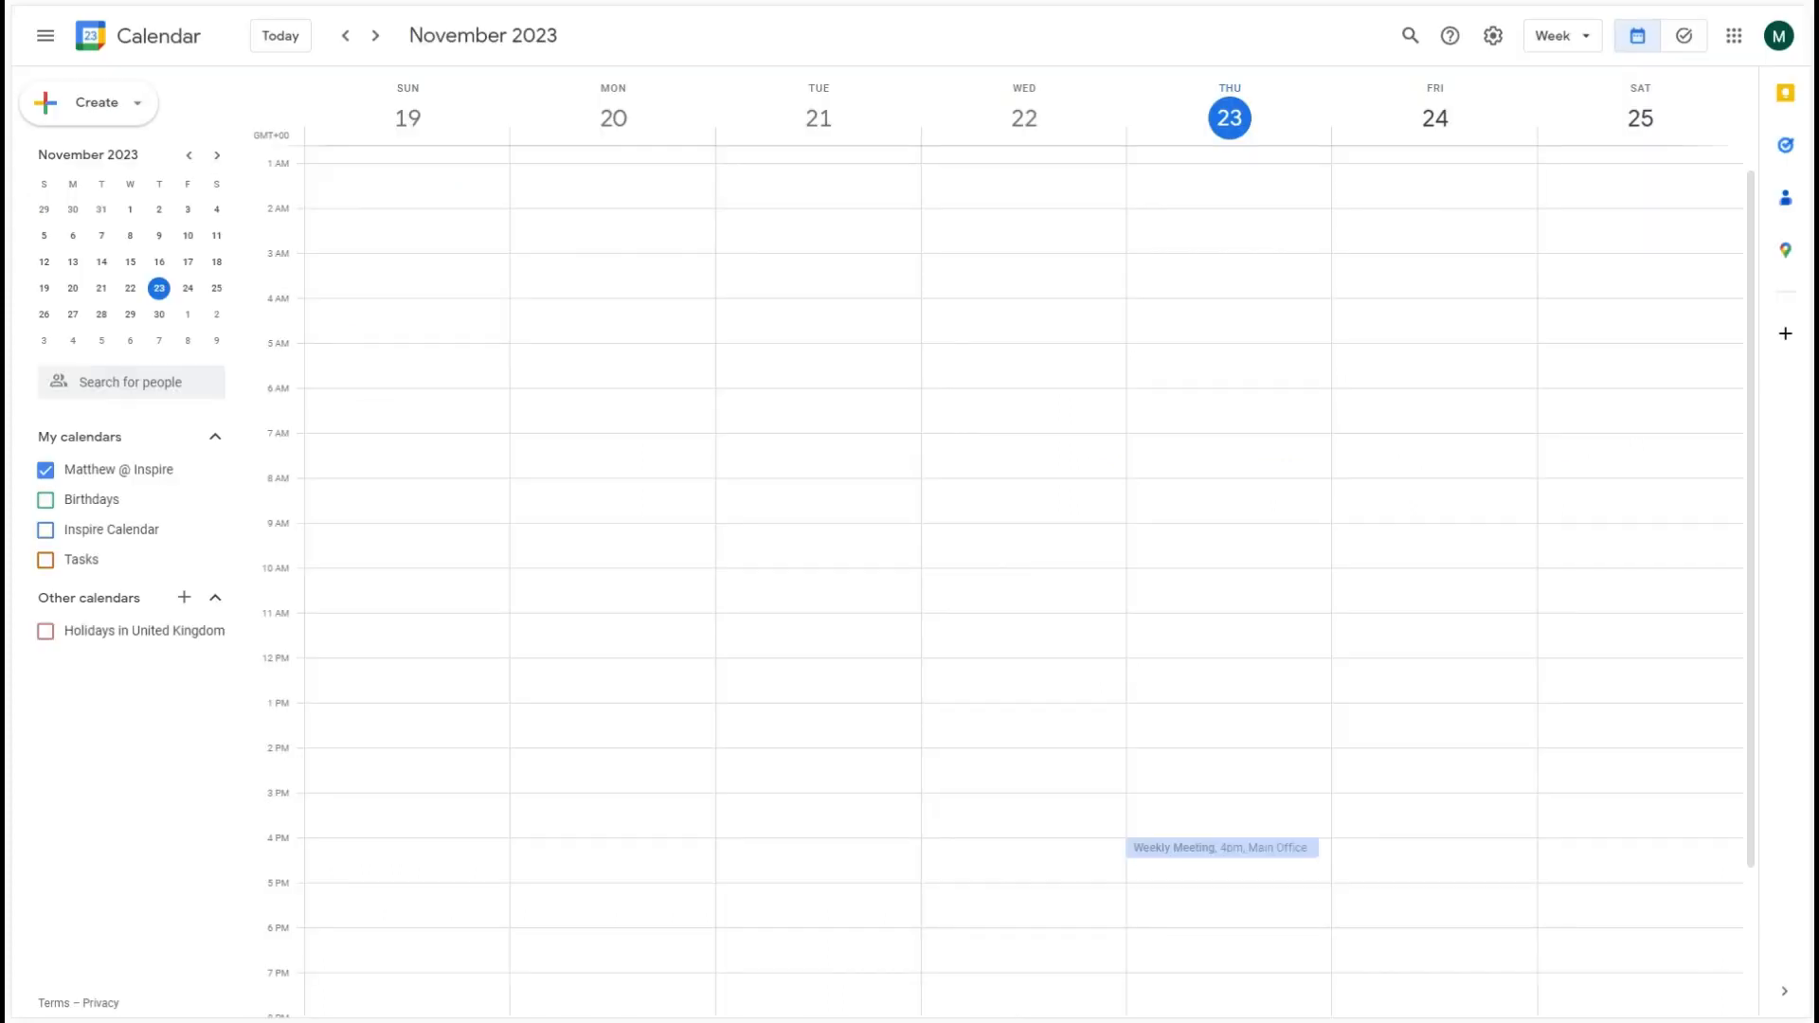
# - Create and save an untitled event on Friday, November 24 from 7:30am to 1:30pm
pyautogui.click(1429, 462)
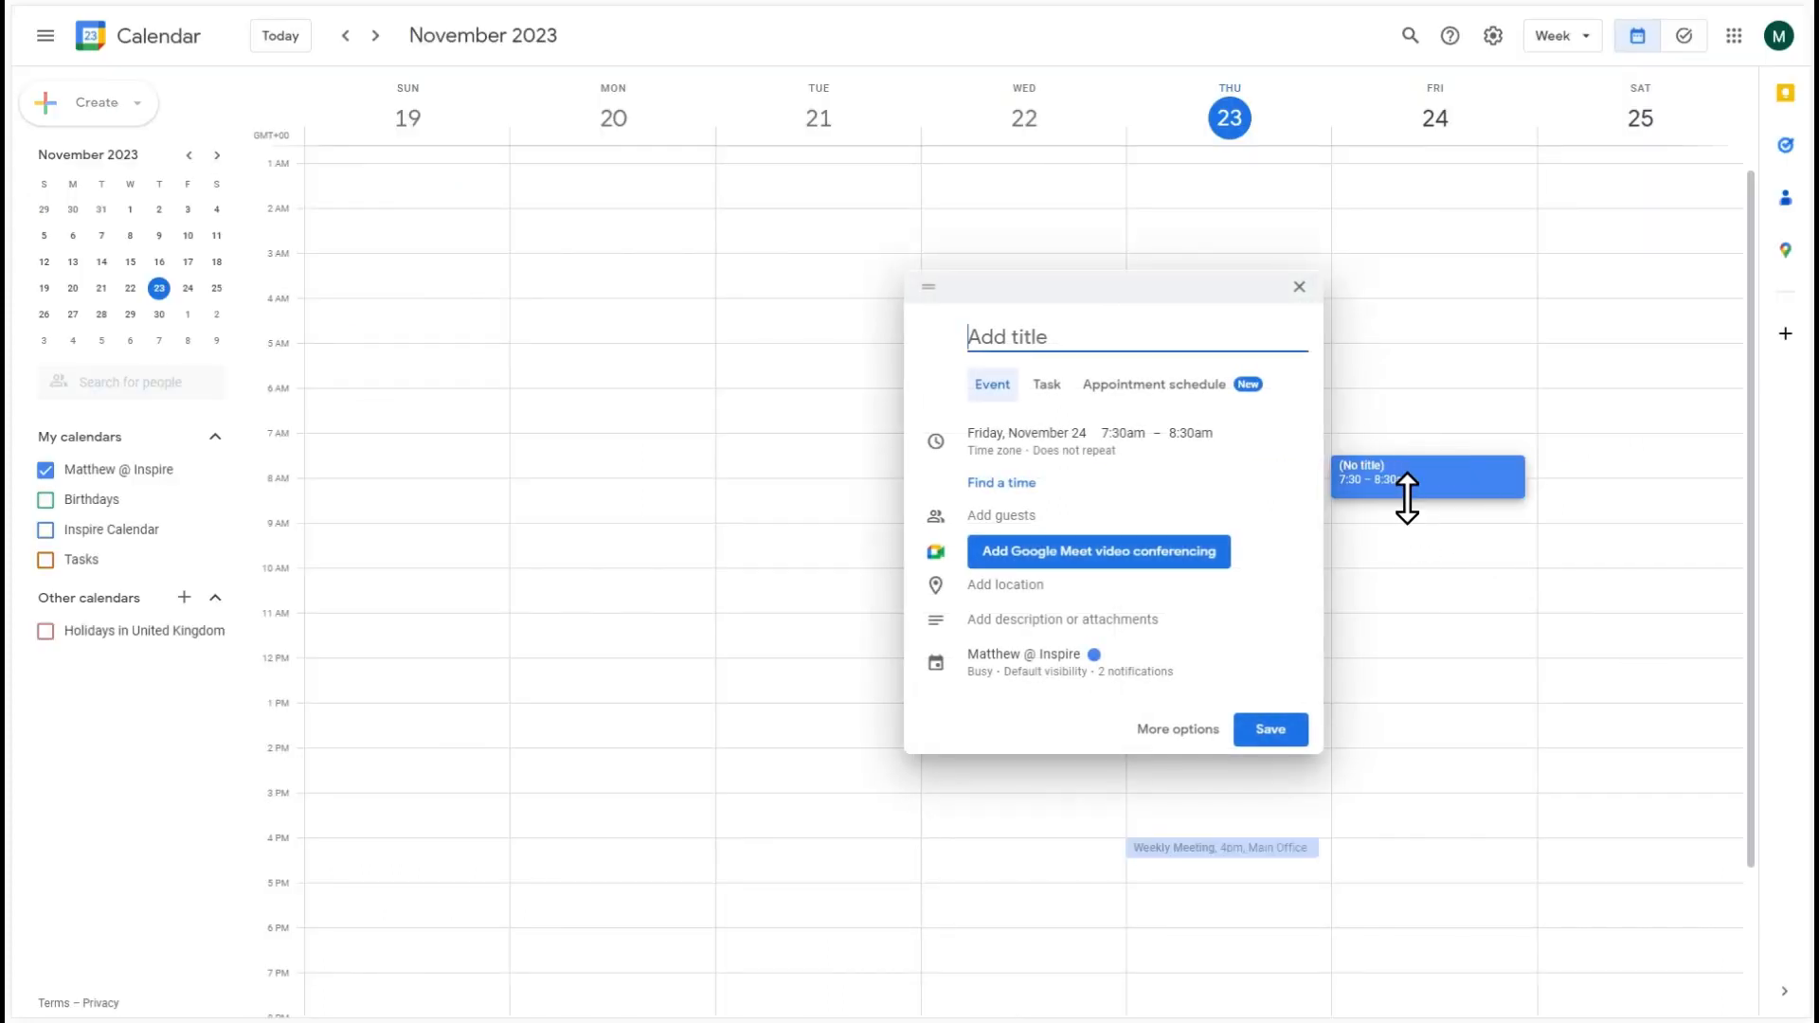
pyautogui.moveTo(1406, 499); pyautogui.dragTo(1437, 718)
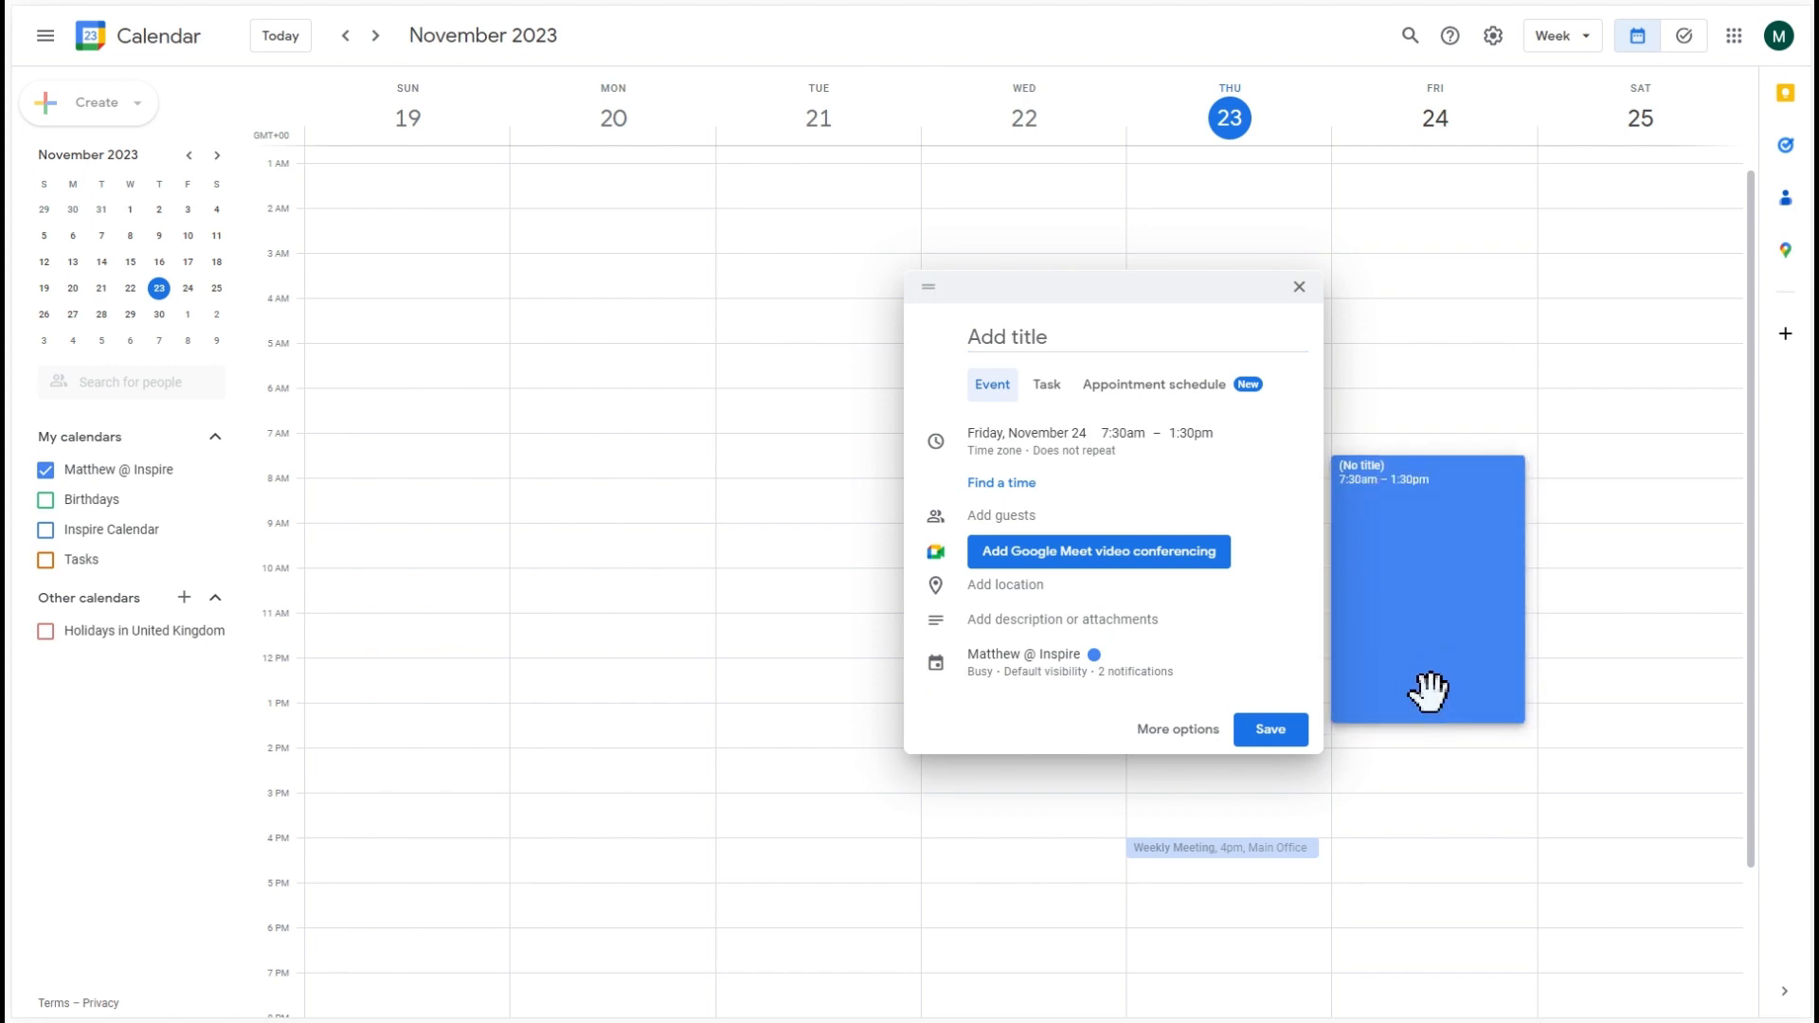
pyautogui.click(1294, 739)
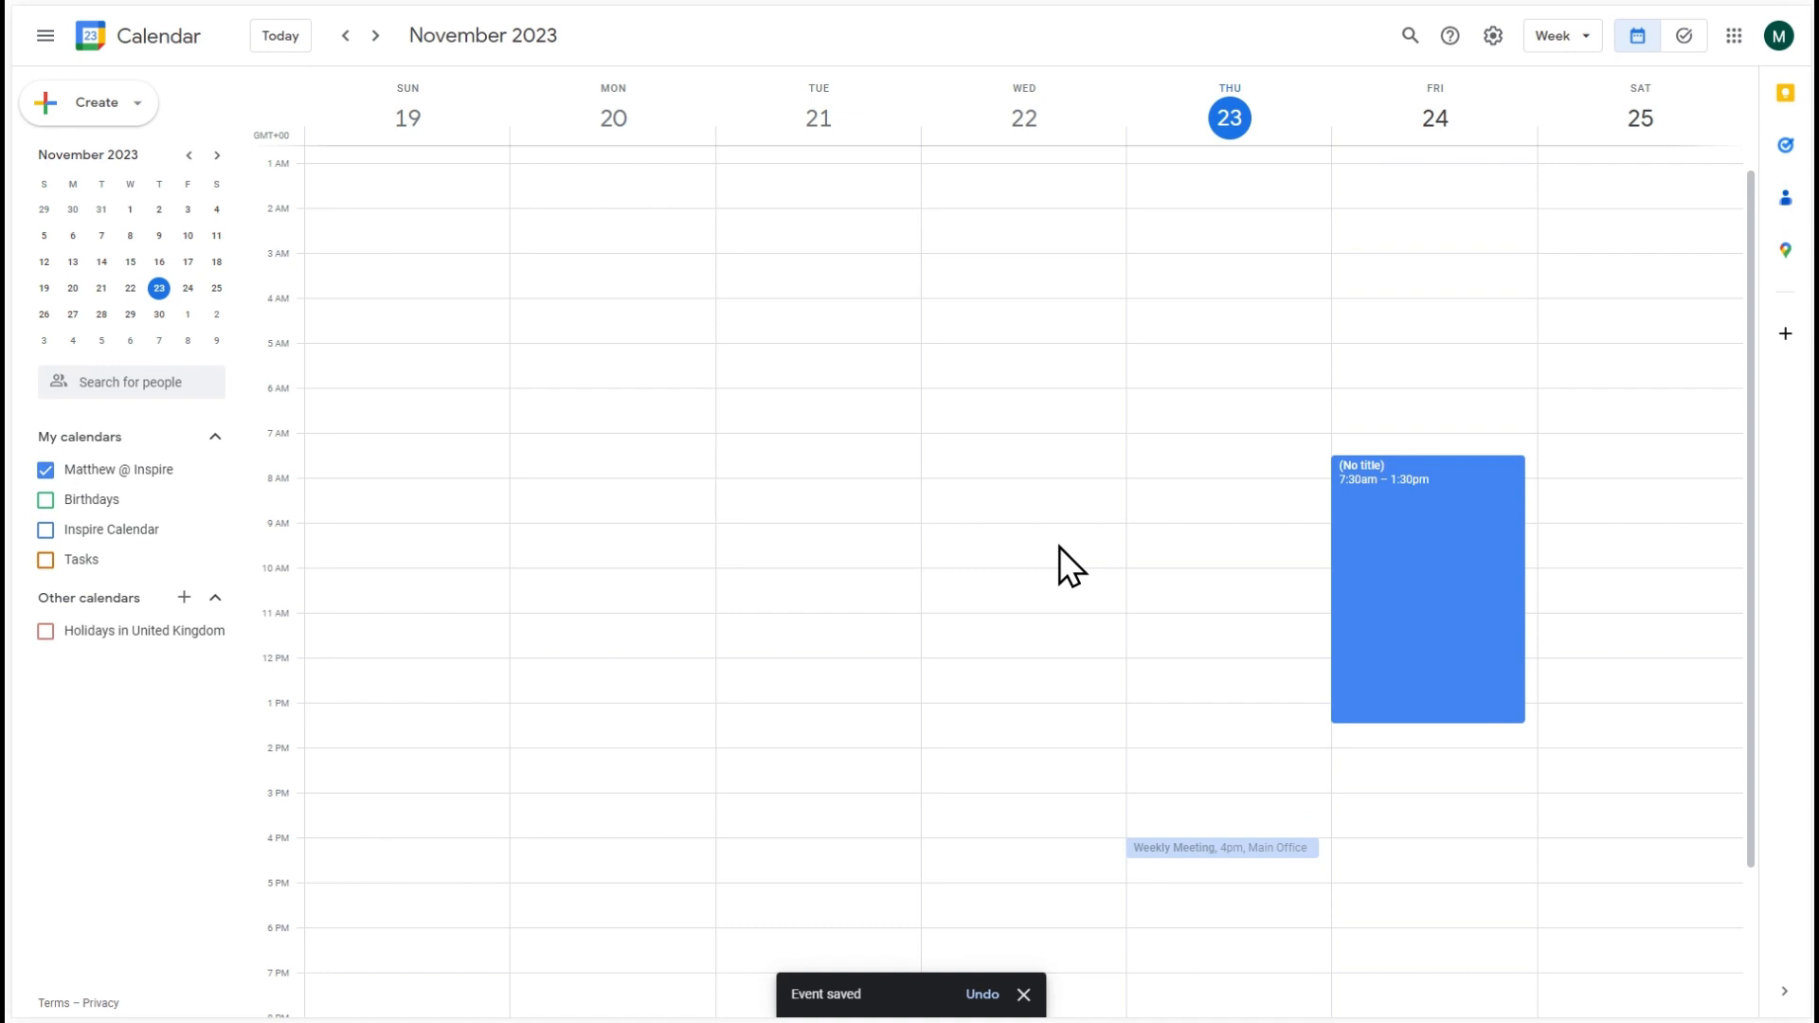
# - Copy the personal calendar's secret iCal address from its settings and return to the week view
pyautogui.click(216, 471)
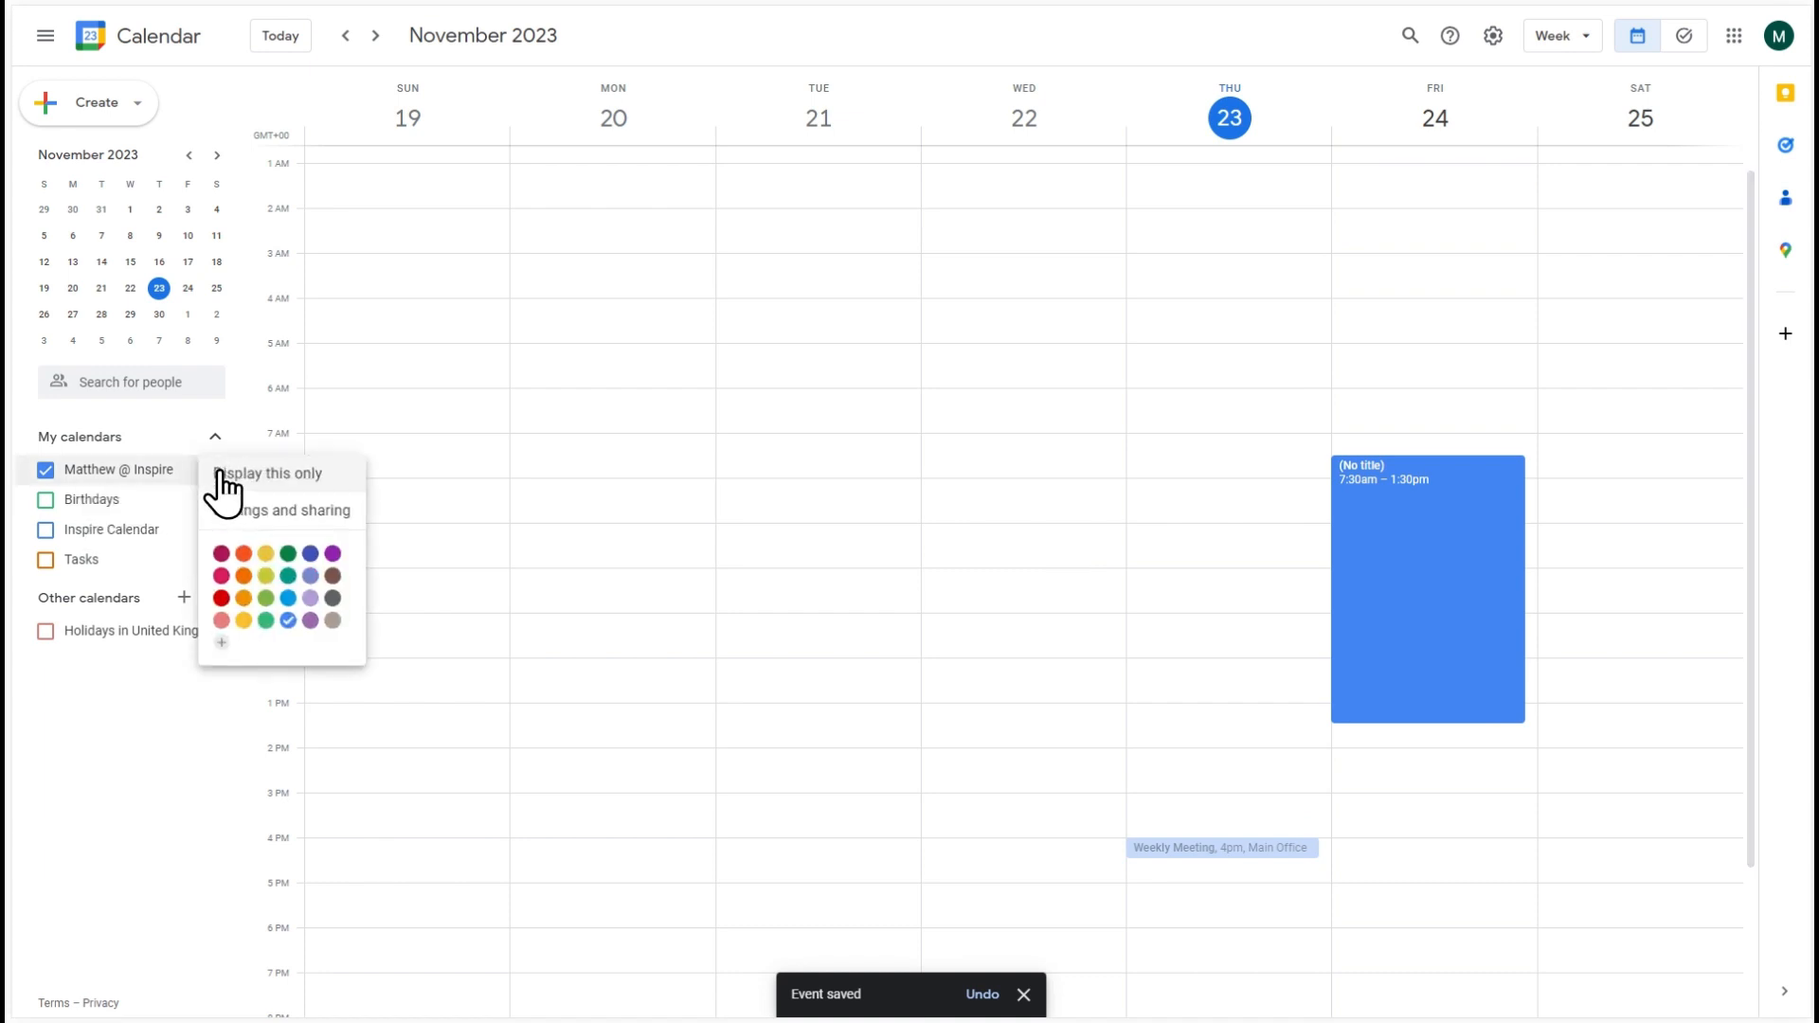
pyautogui.click(252, 515)
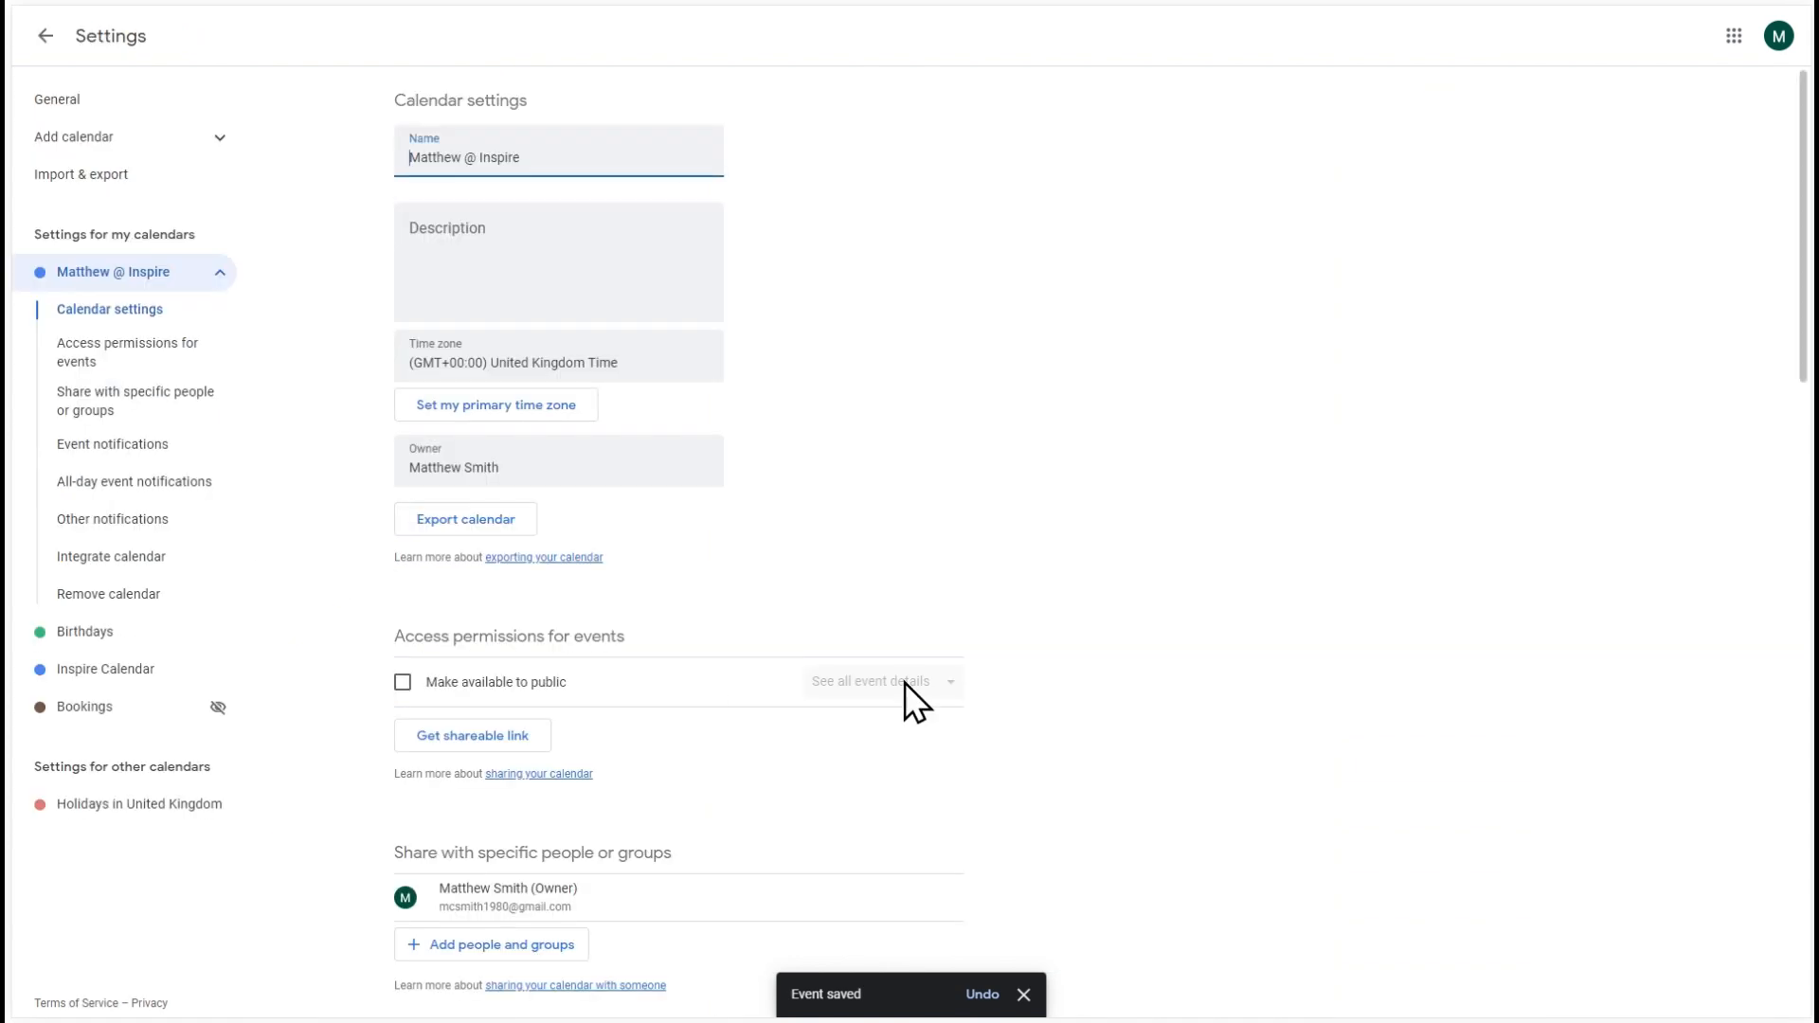
pyautogui.scroll(-10, 905, 682)
pyautogui.scroll(-5, 904, 681)
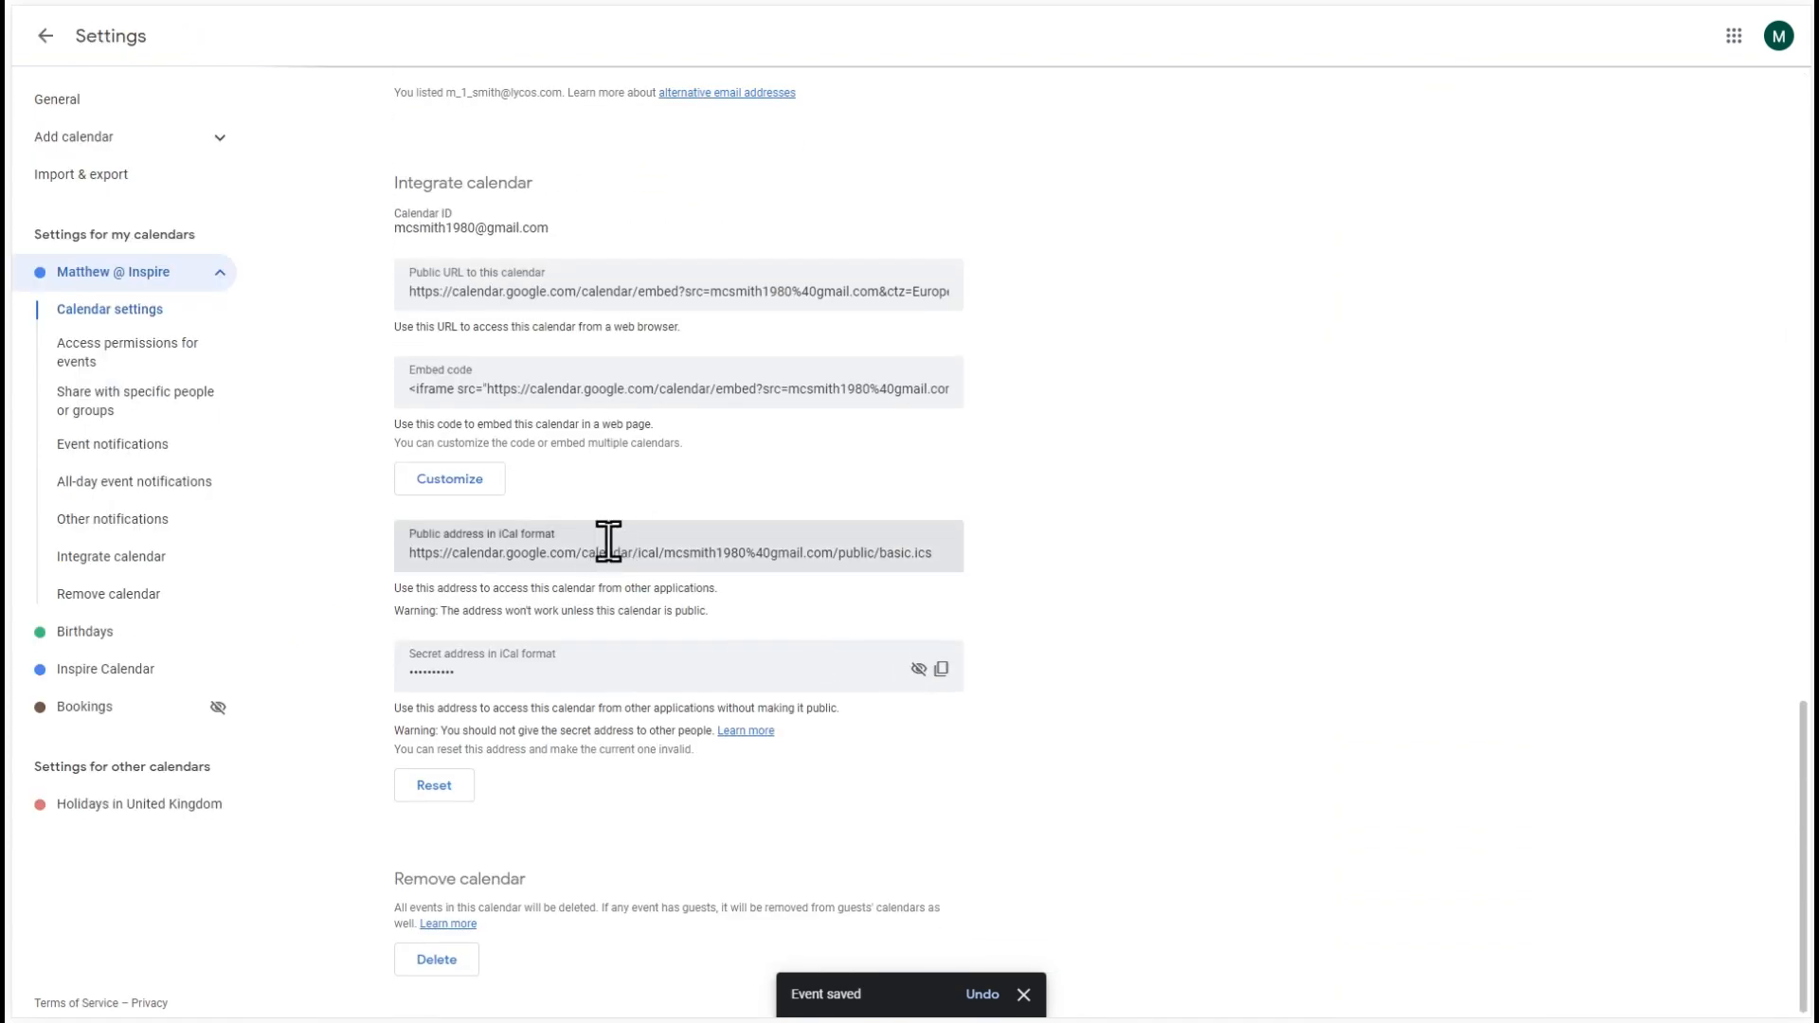
pyautogui.click(940, 670)
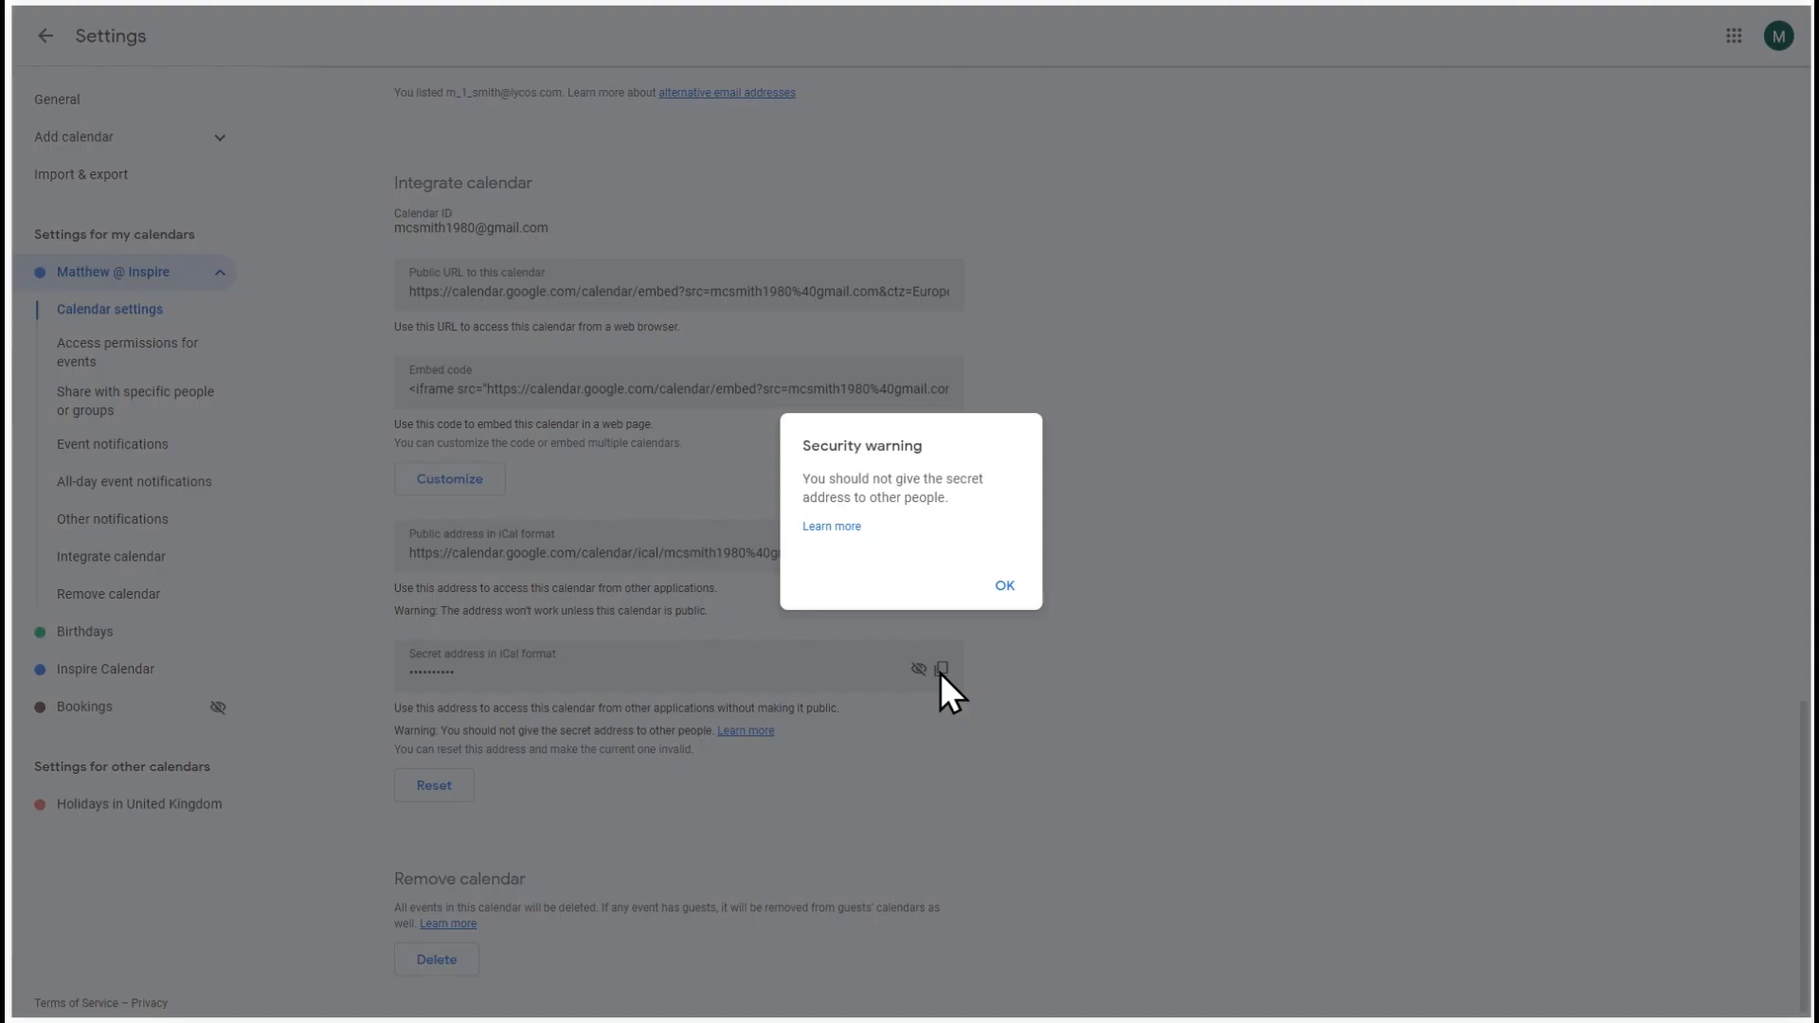
pyautogui.click(1012, 582)
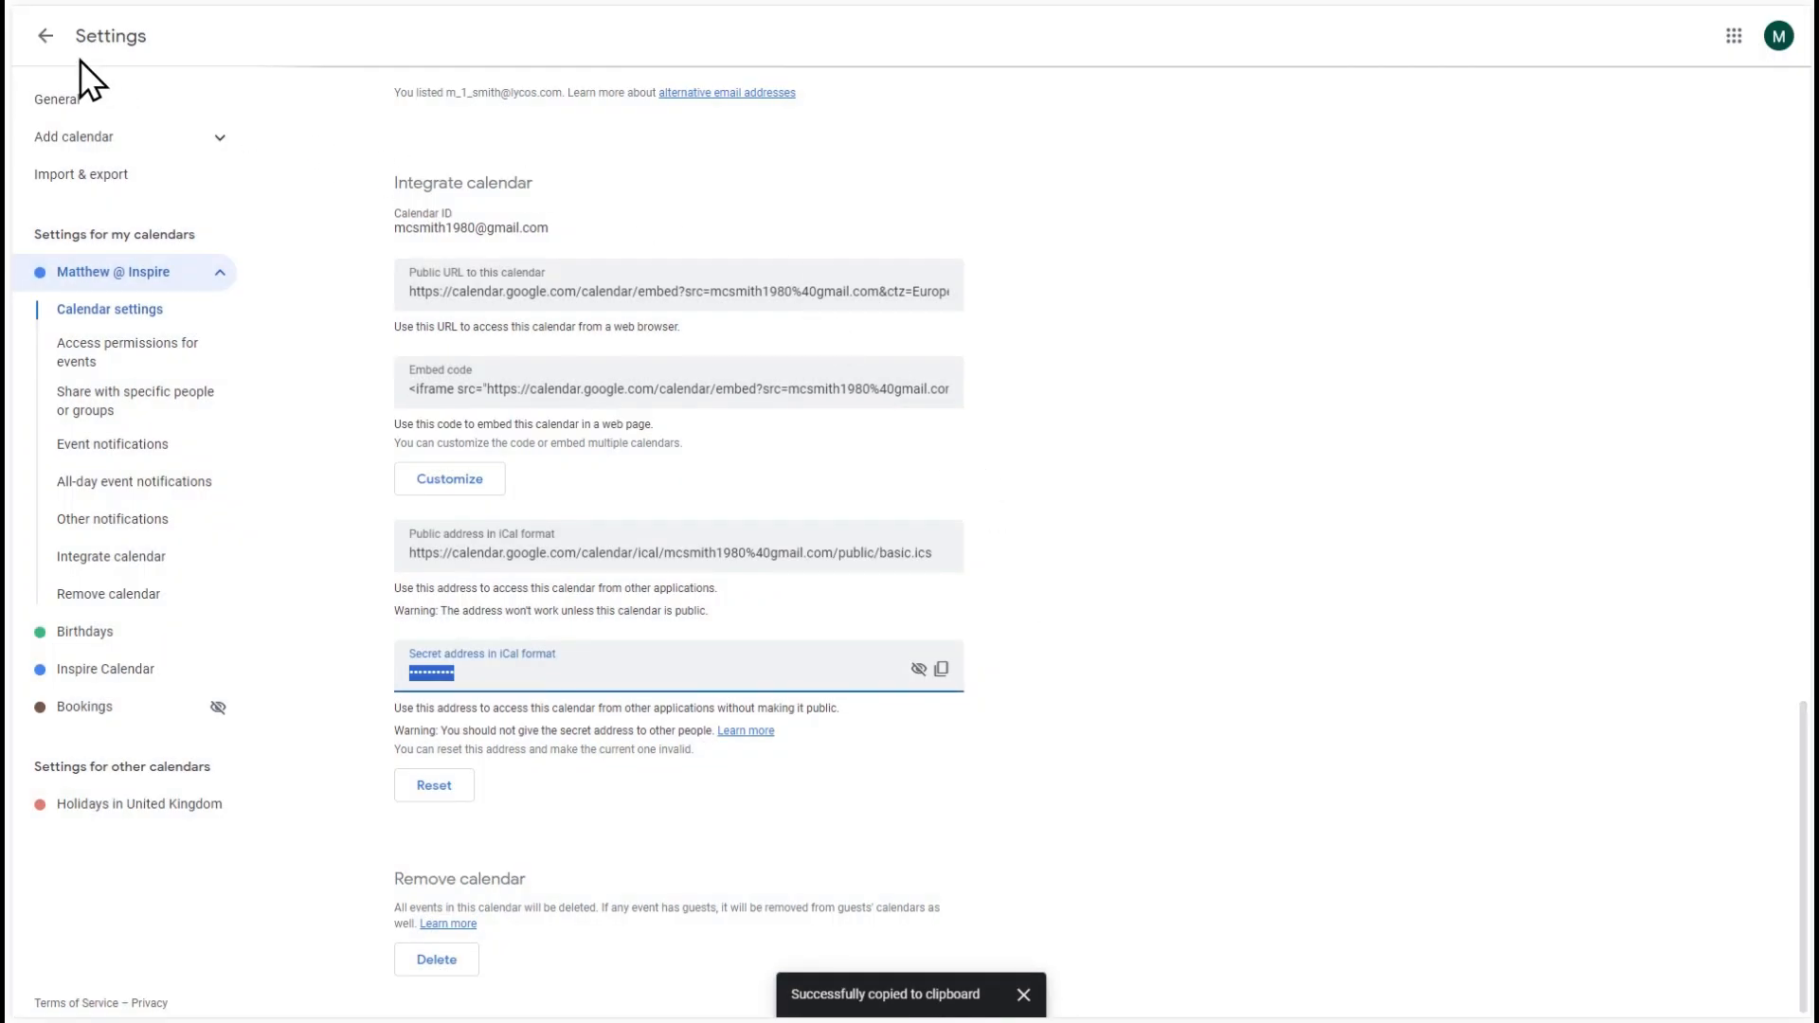
pyautogui.click(44, 36)
# - Switch to the Inspire site, save the copied secret iCal address as the heating calendar URL, and display the Heating calendar
pyautogui.hotkey('ctrl', 'Tab')
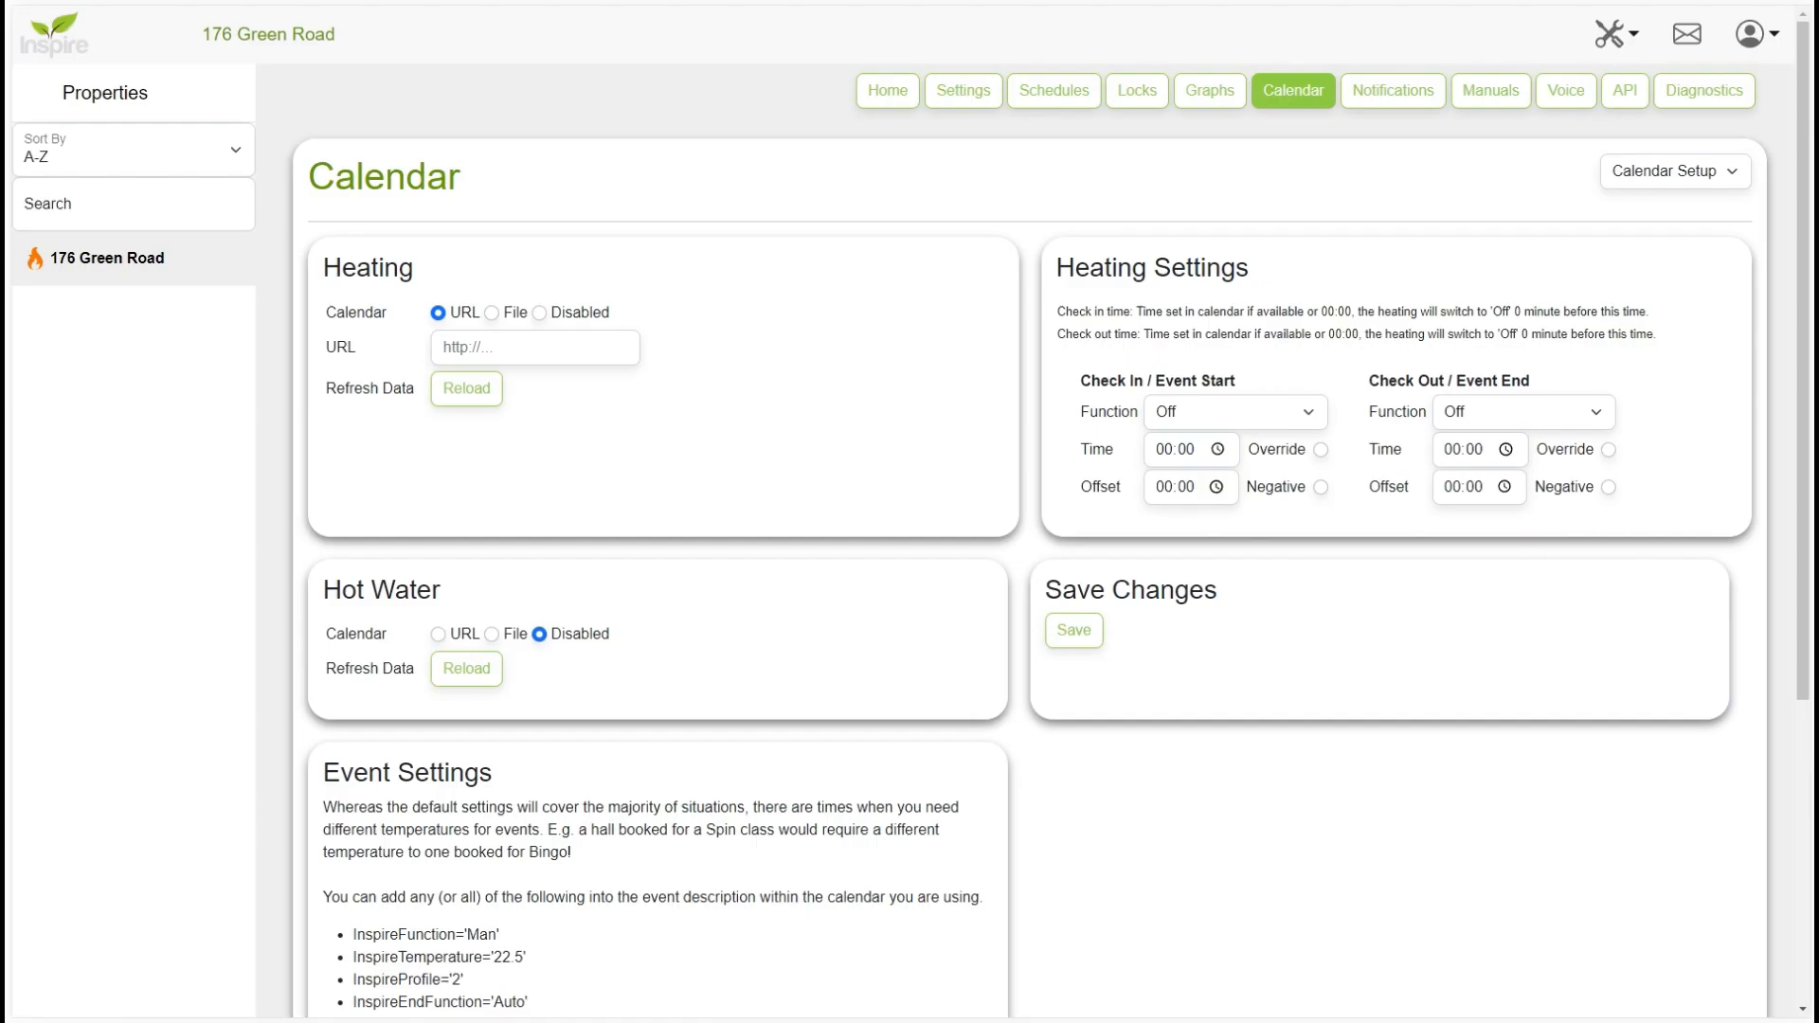
pyautogui.click(491, 345)
pyautogui.hotkey('ctrl', 'v')
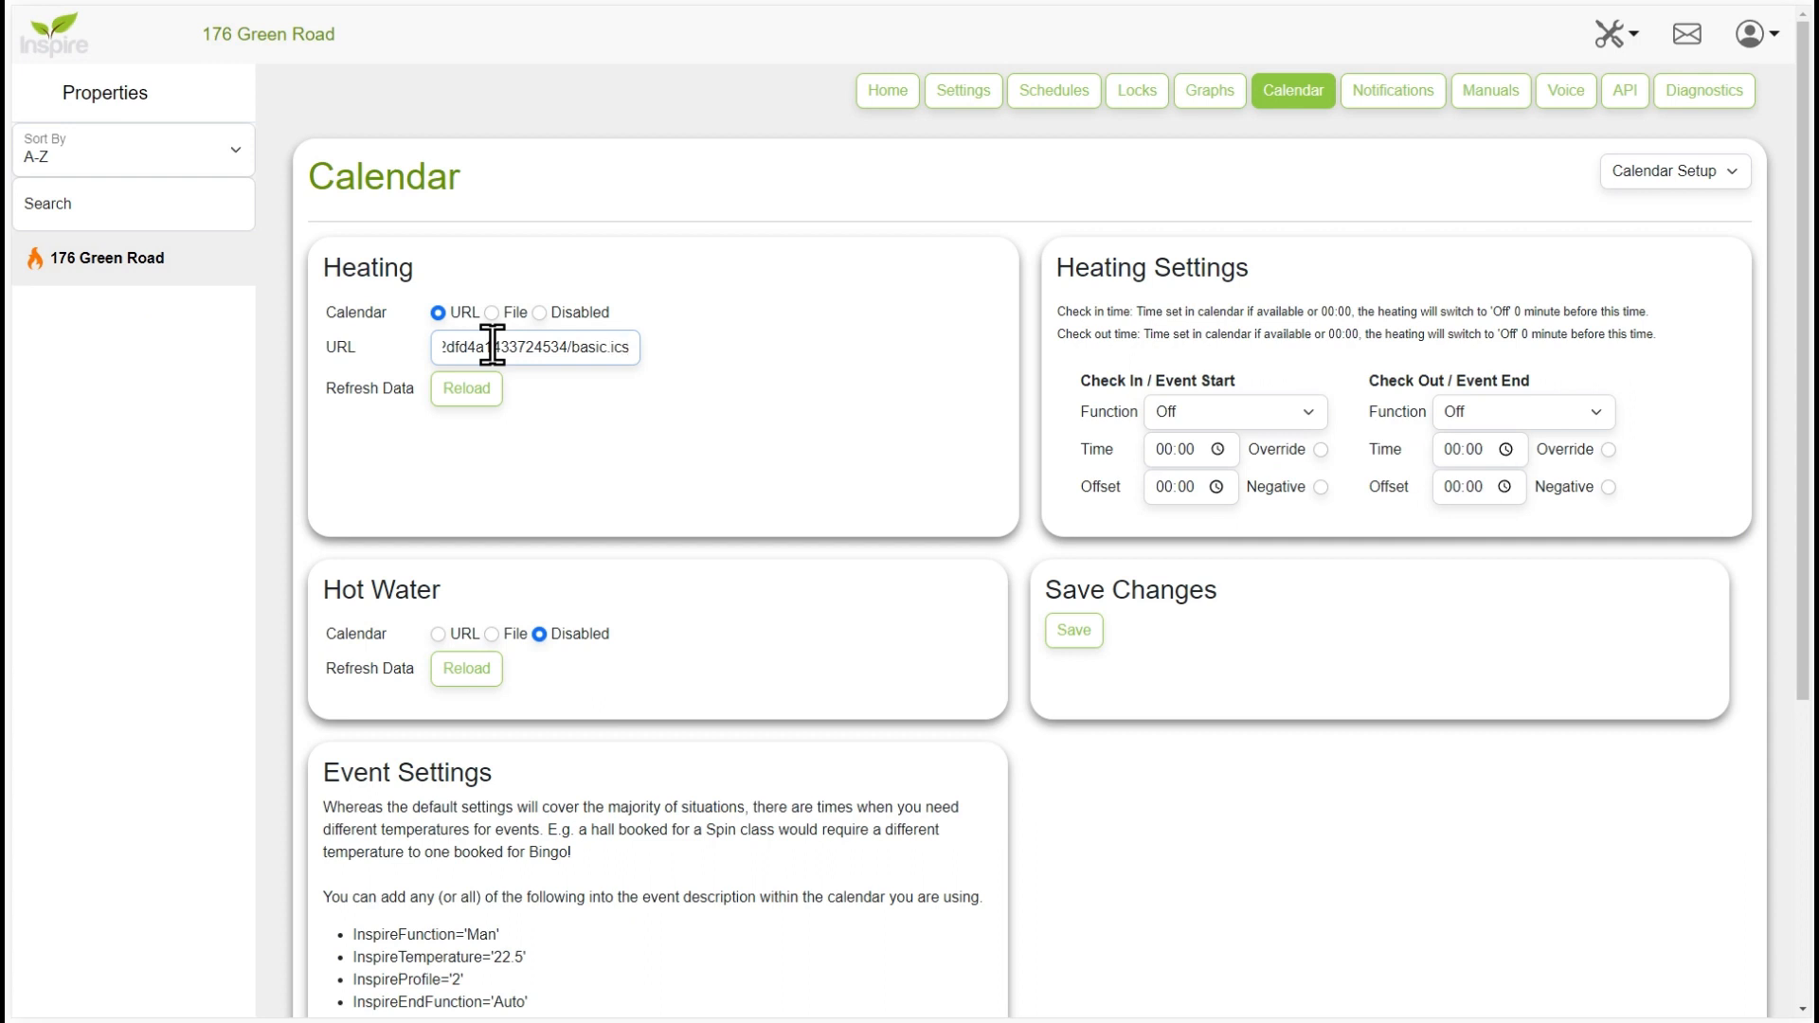
pyautogui.click(1078, 630)
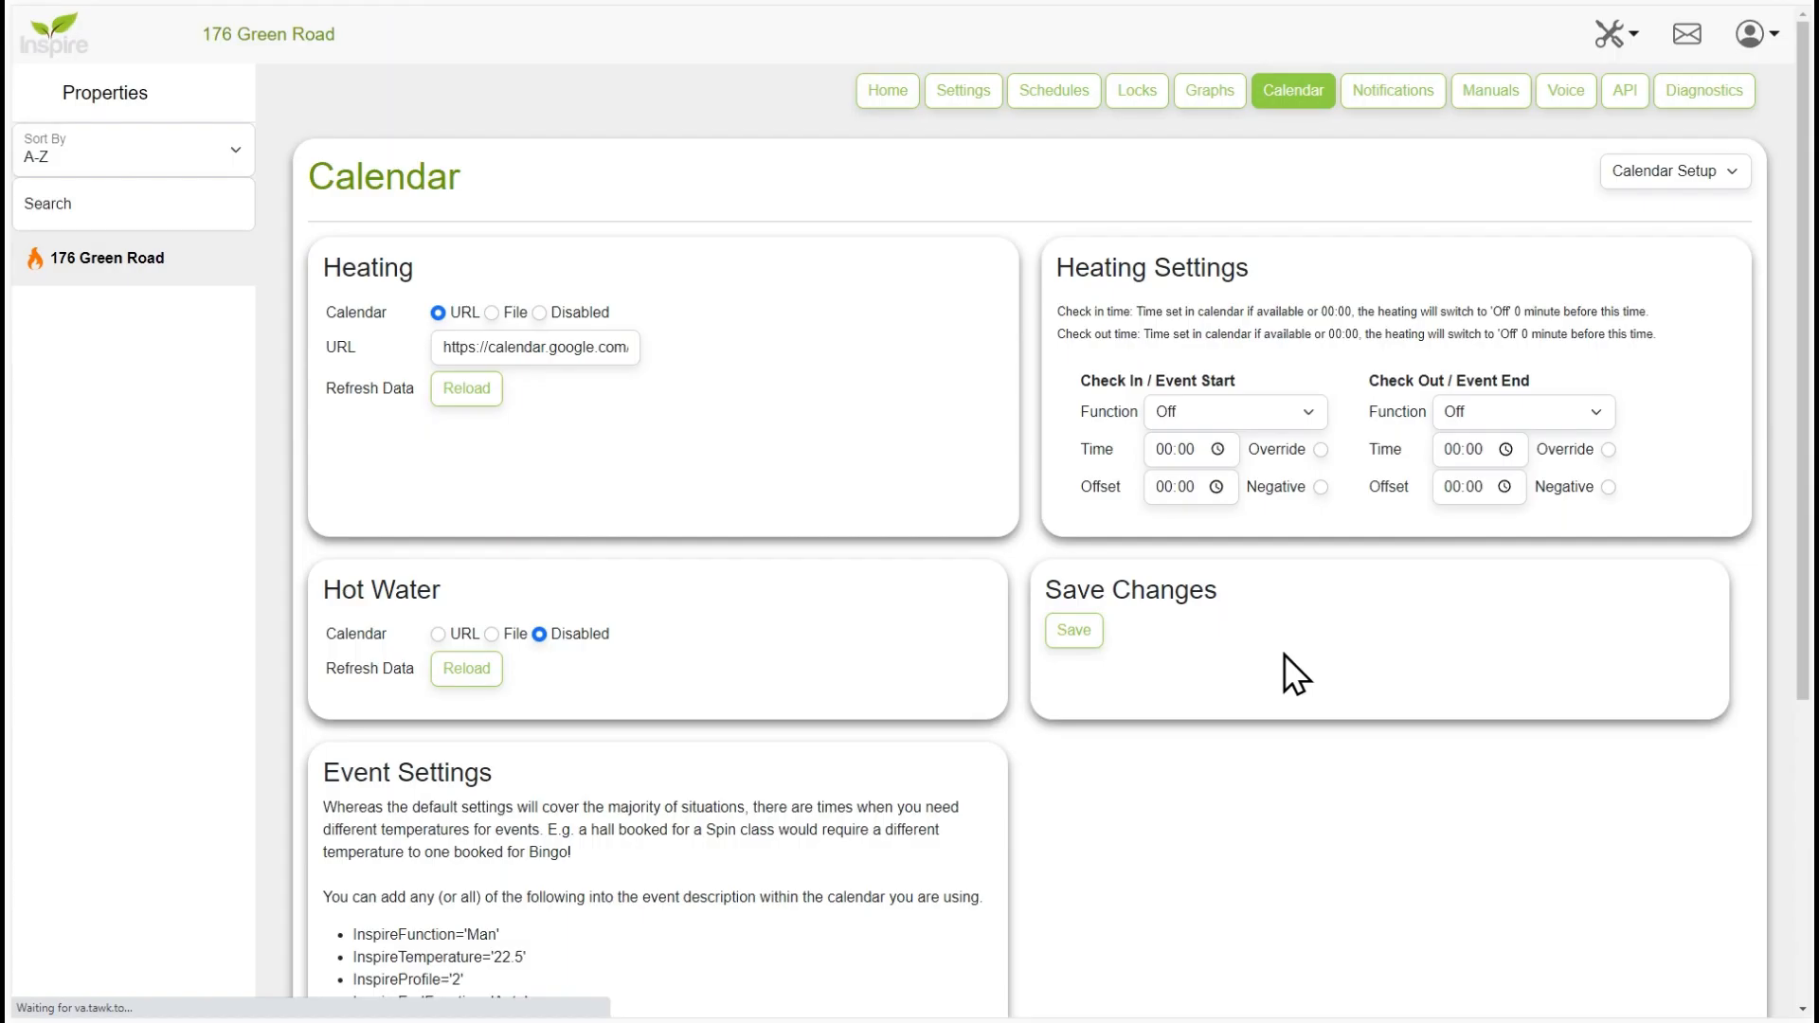
pyautogui.click(1655, 176)
pyautogui.click(1656, 197)
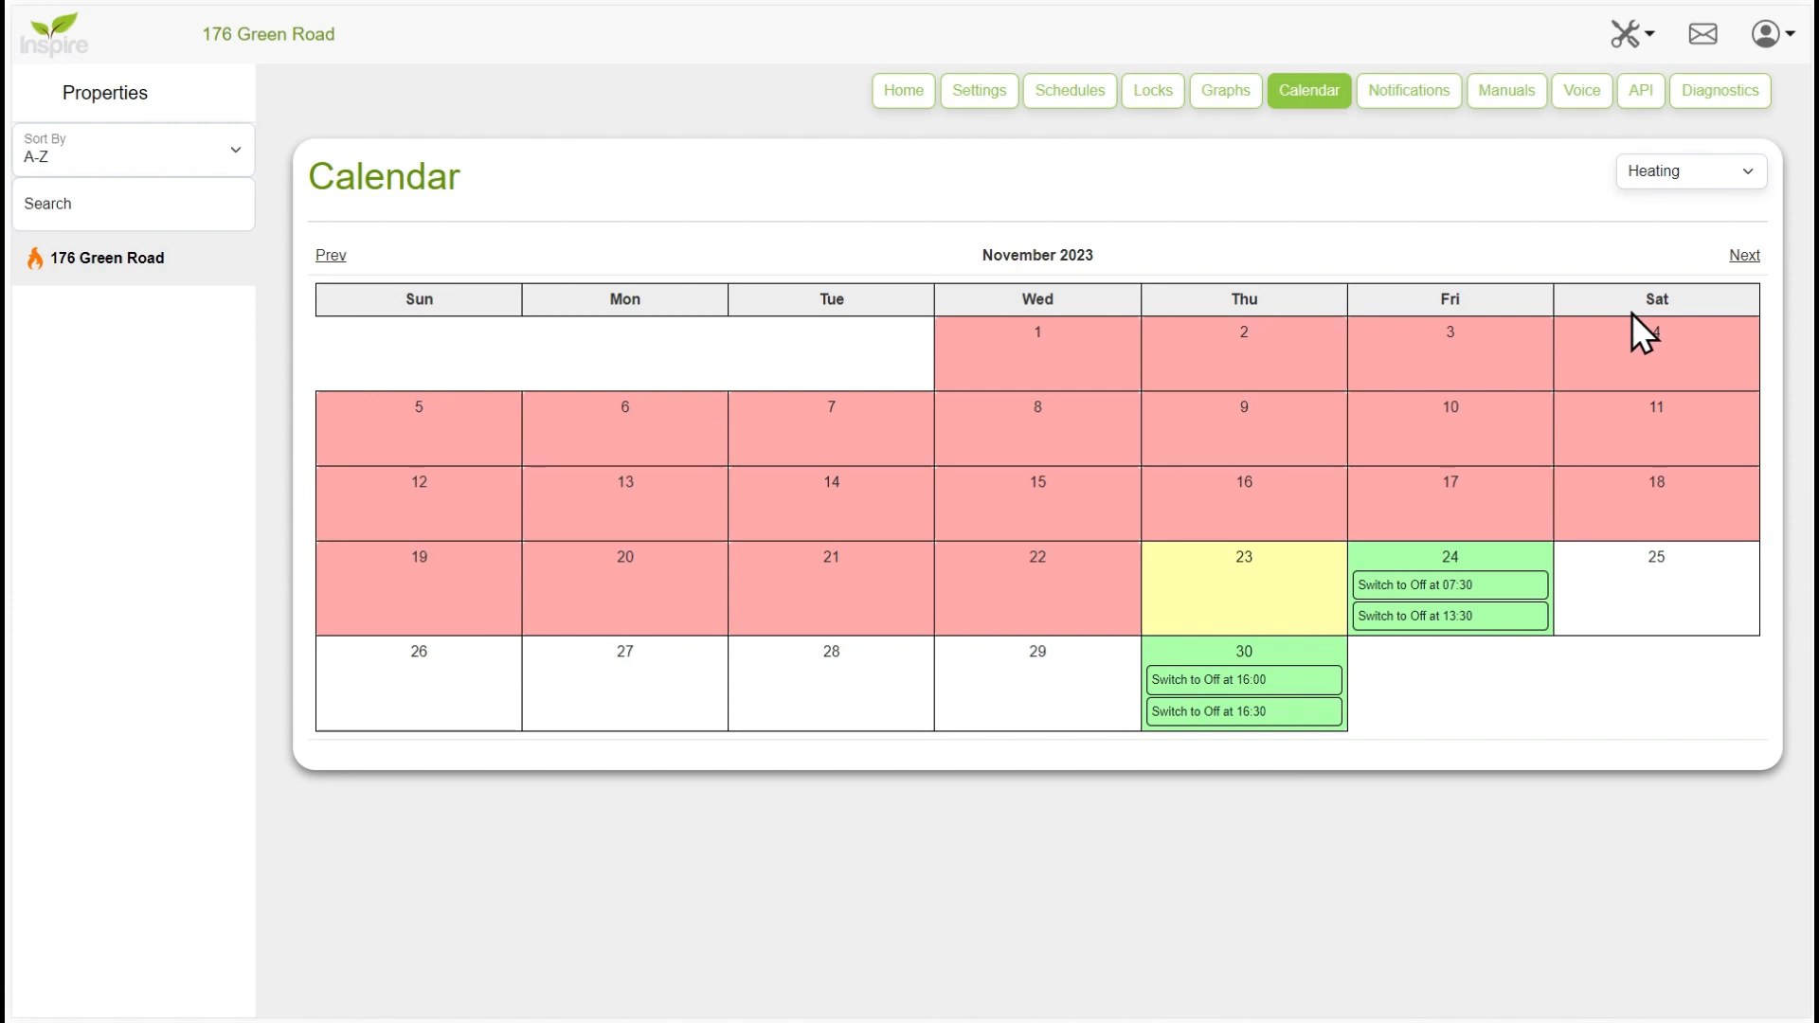
# - In the calendar setup's heating settings, set the Check In / Event Start function to Auto and save
pyautogui.click(1678, 180)
pyautogui.click(1682, 235)
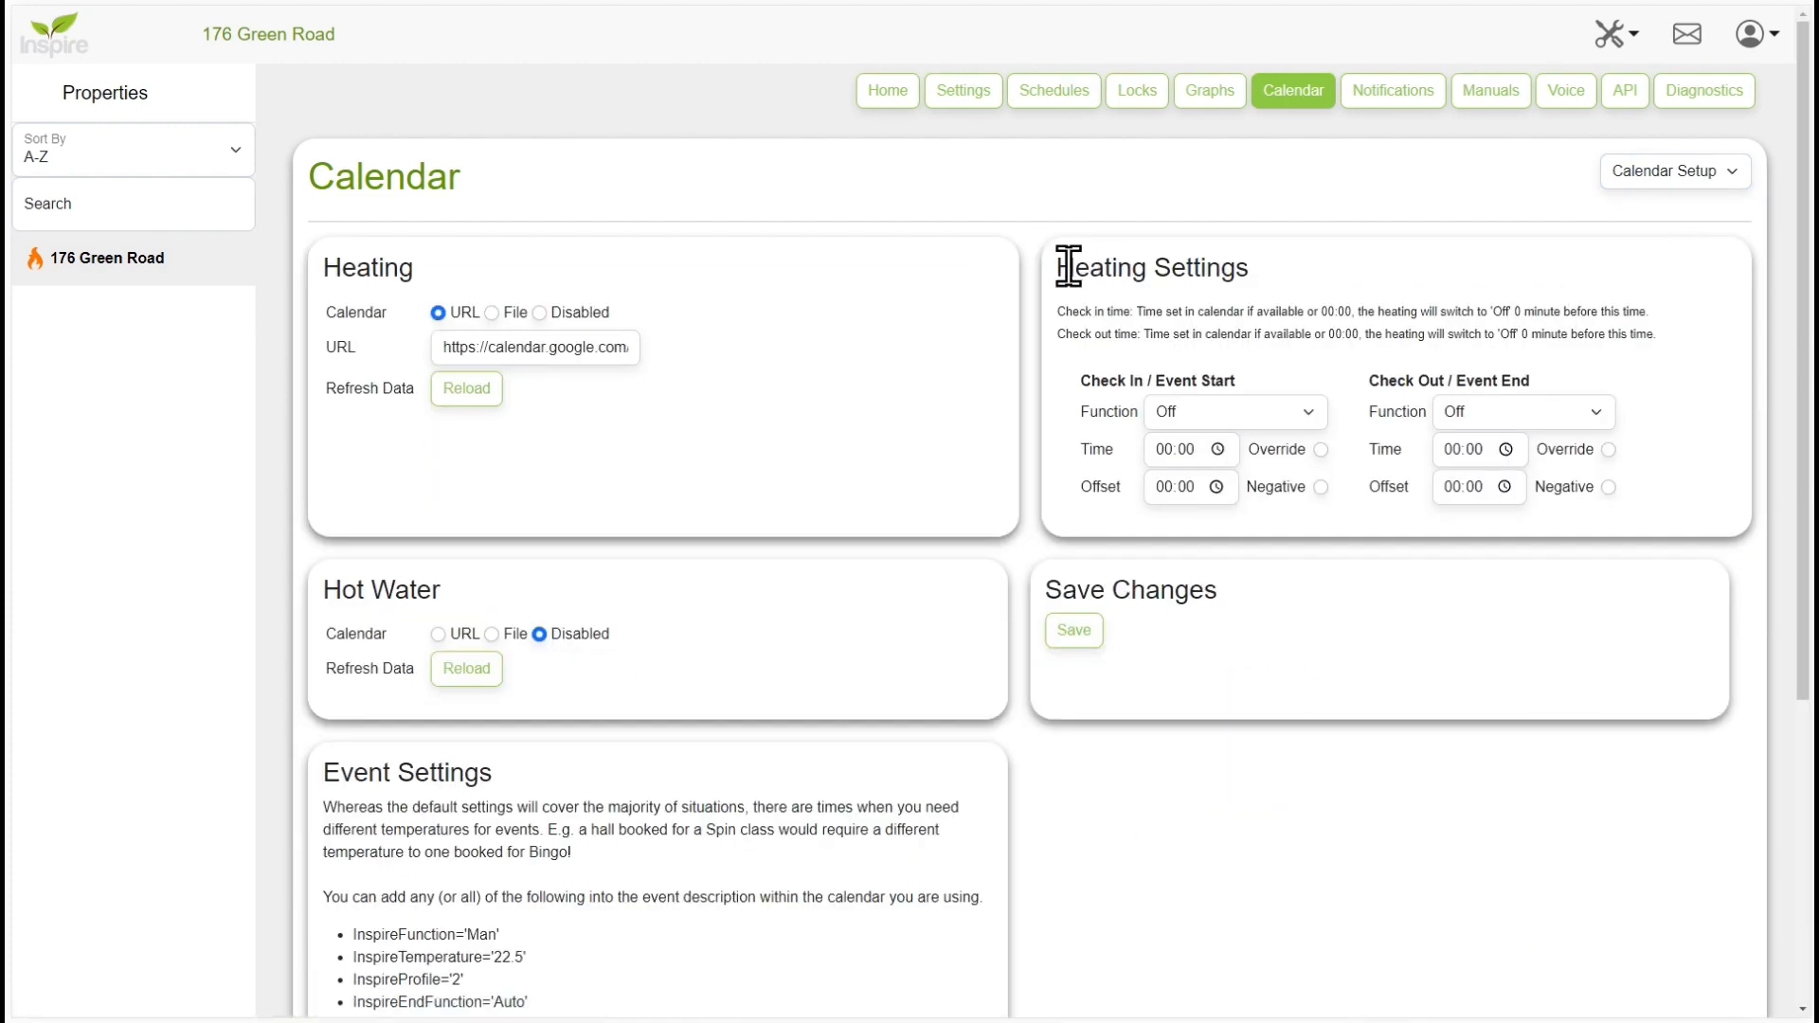
pyautogui.moveTo(1060, 263); pyautogui.dragTo(1624, 525)
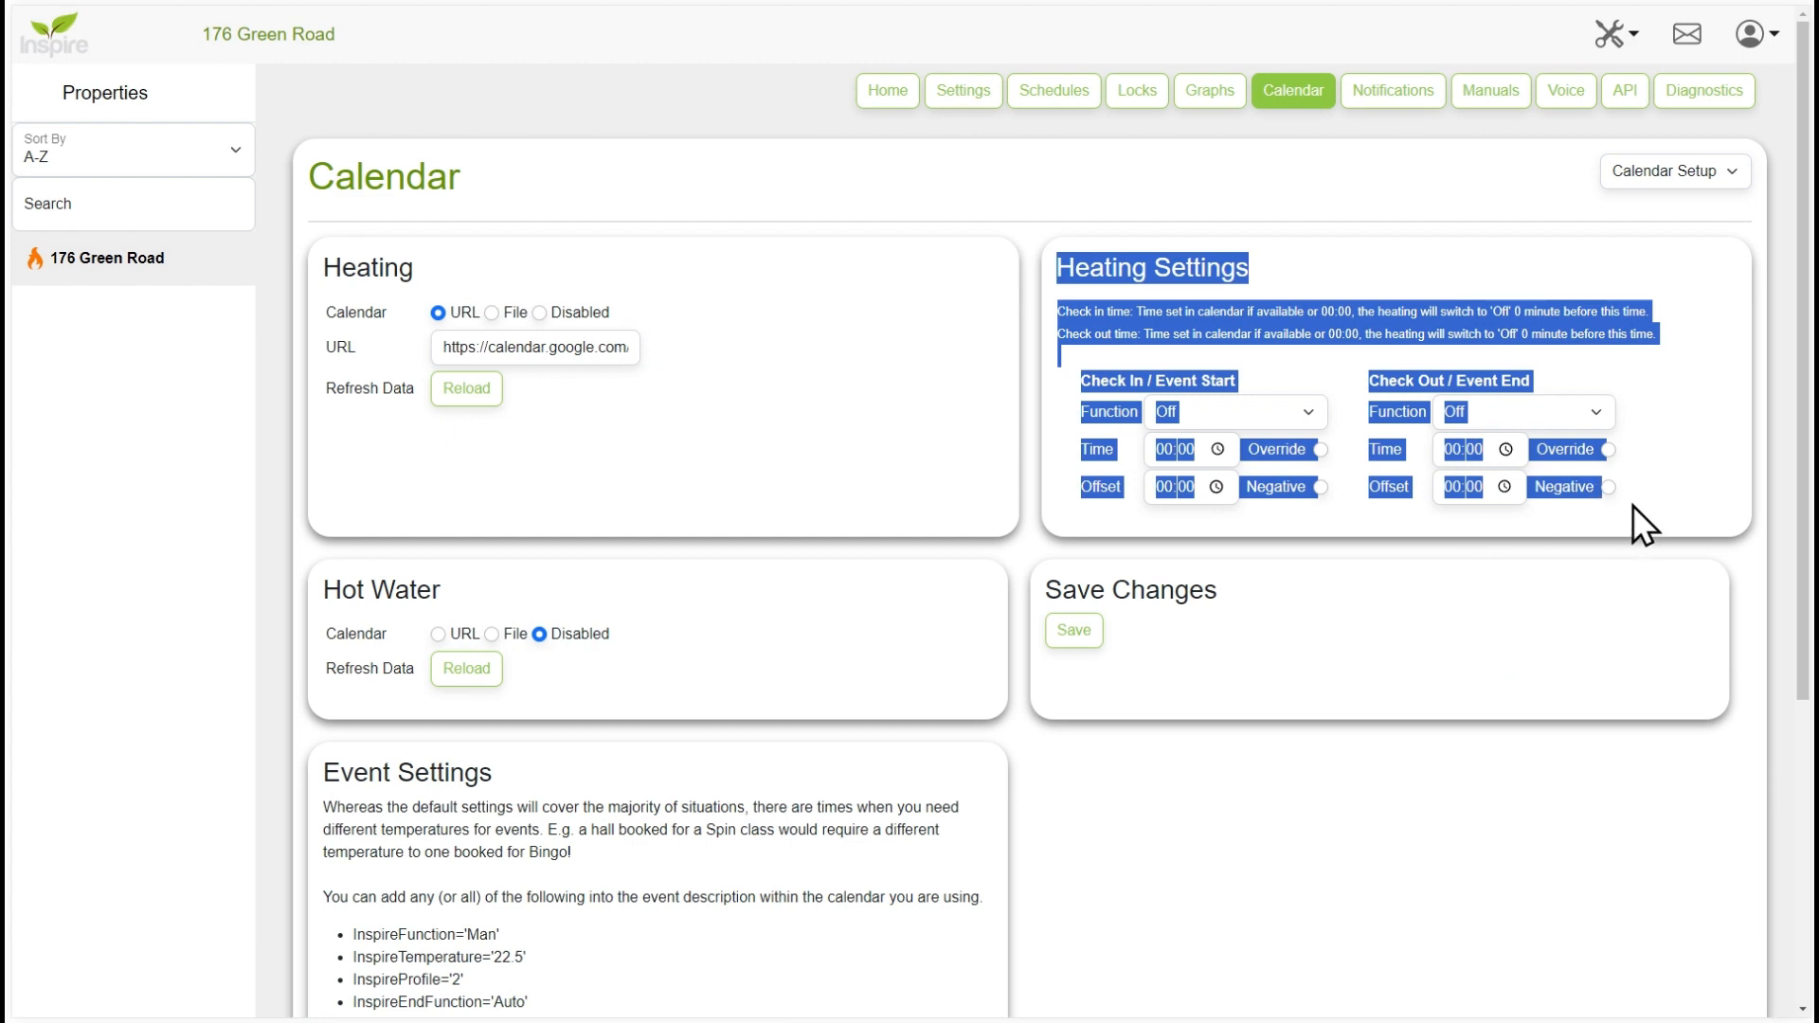
pyautogui.click(1633, 504)
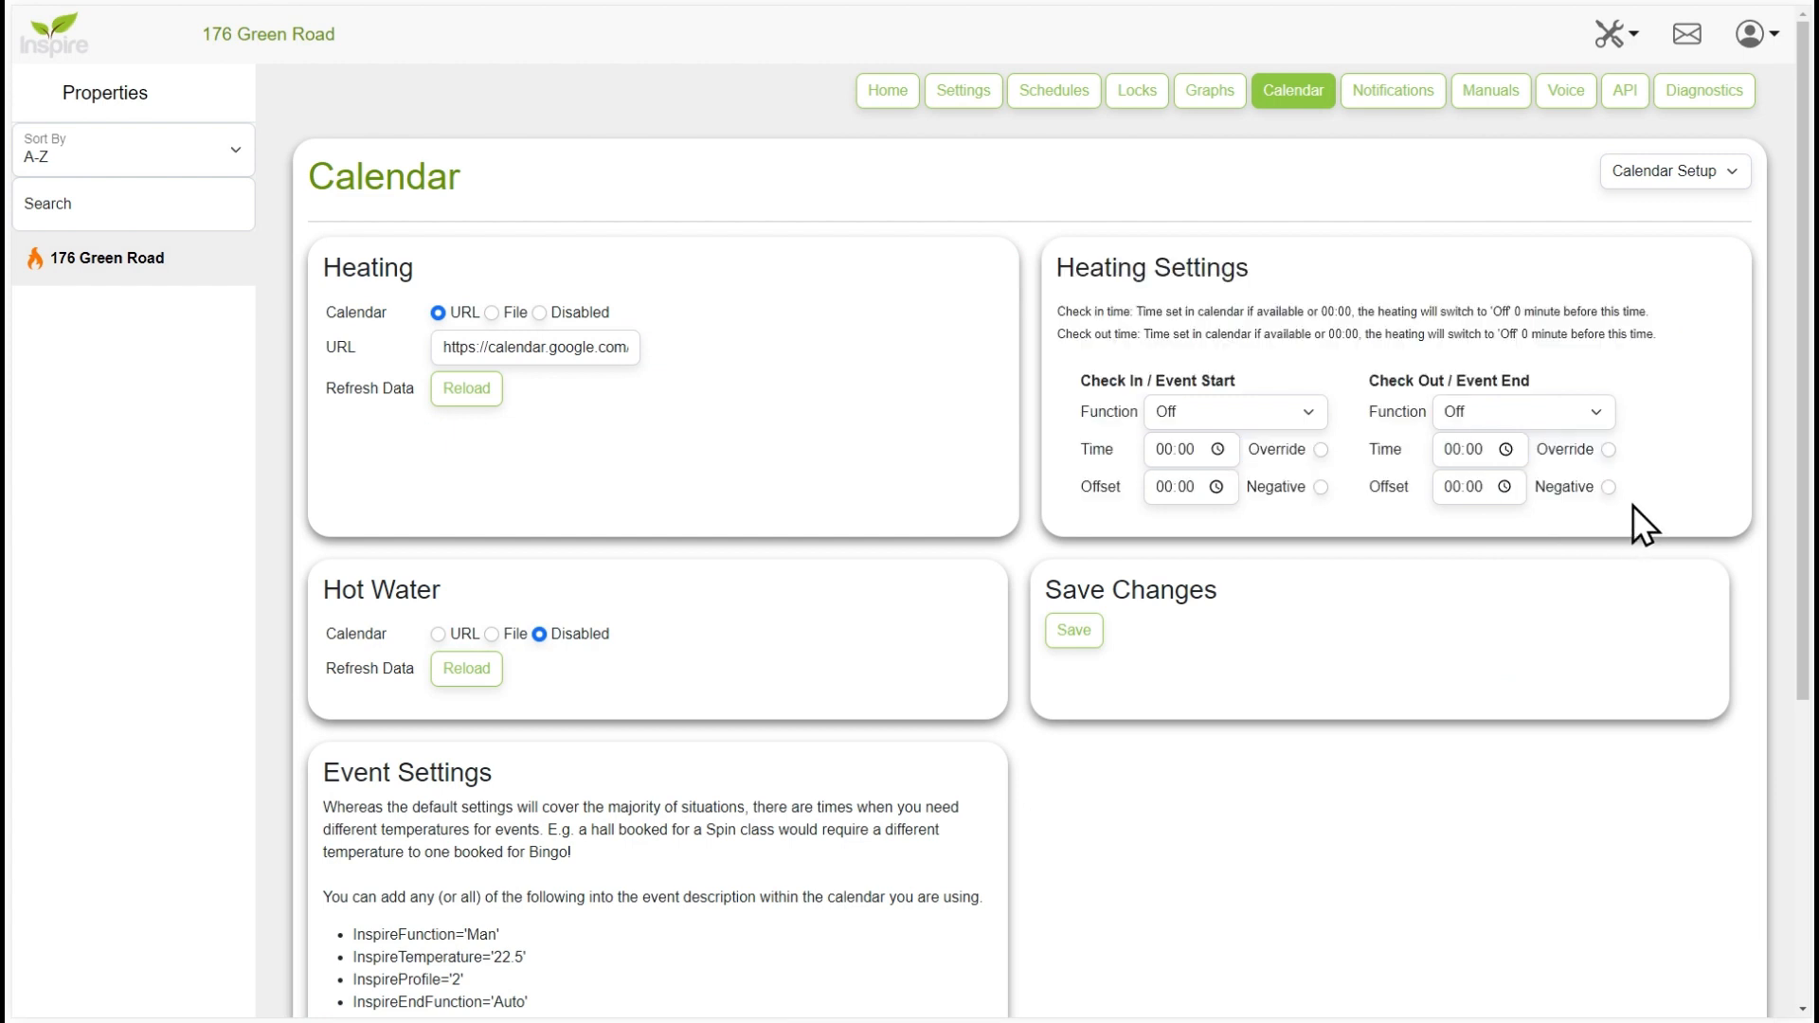
pyautogui.click(1224, 415)
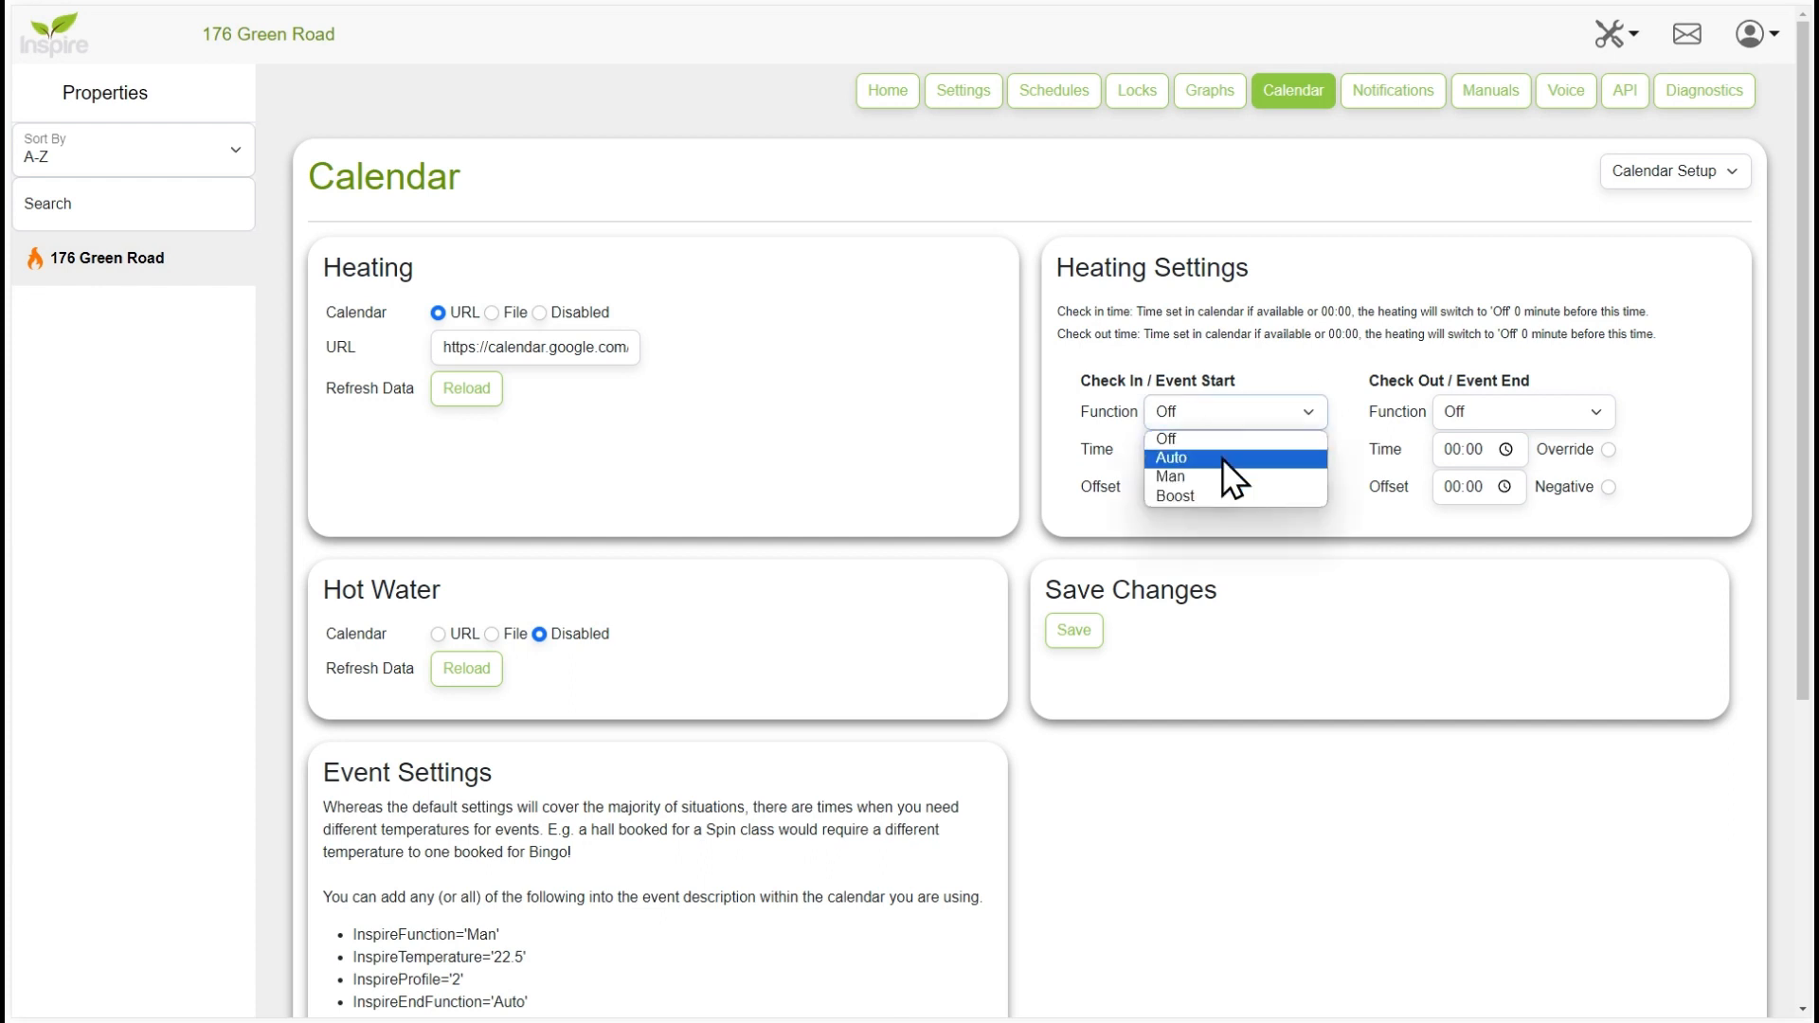
pyautogui.click(1222, 458)
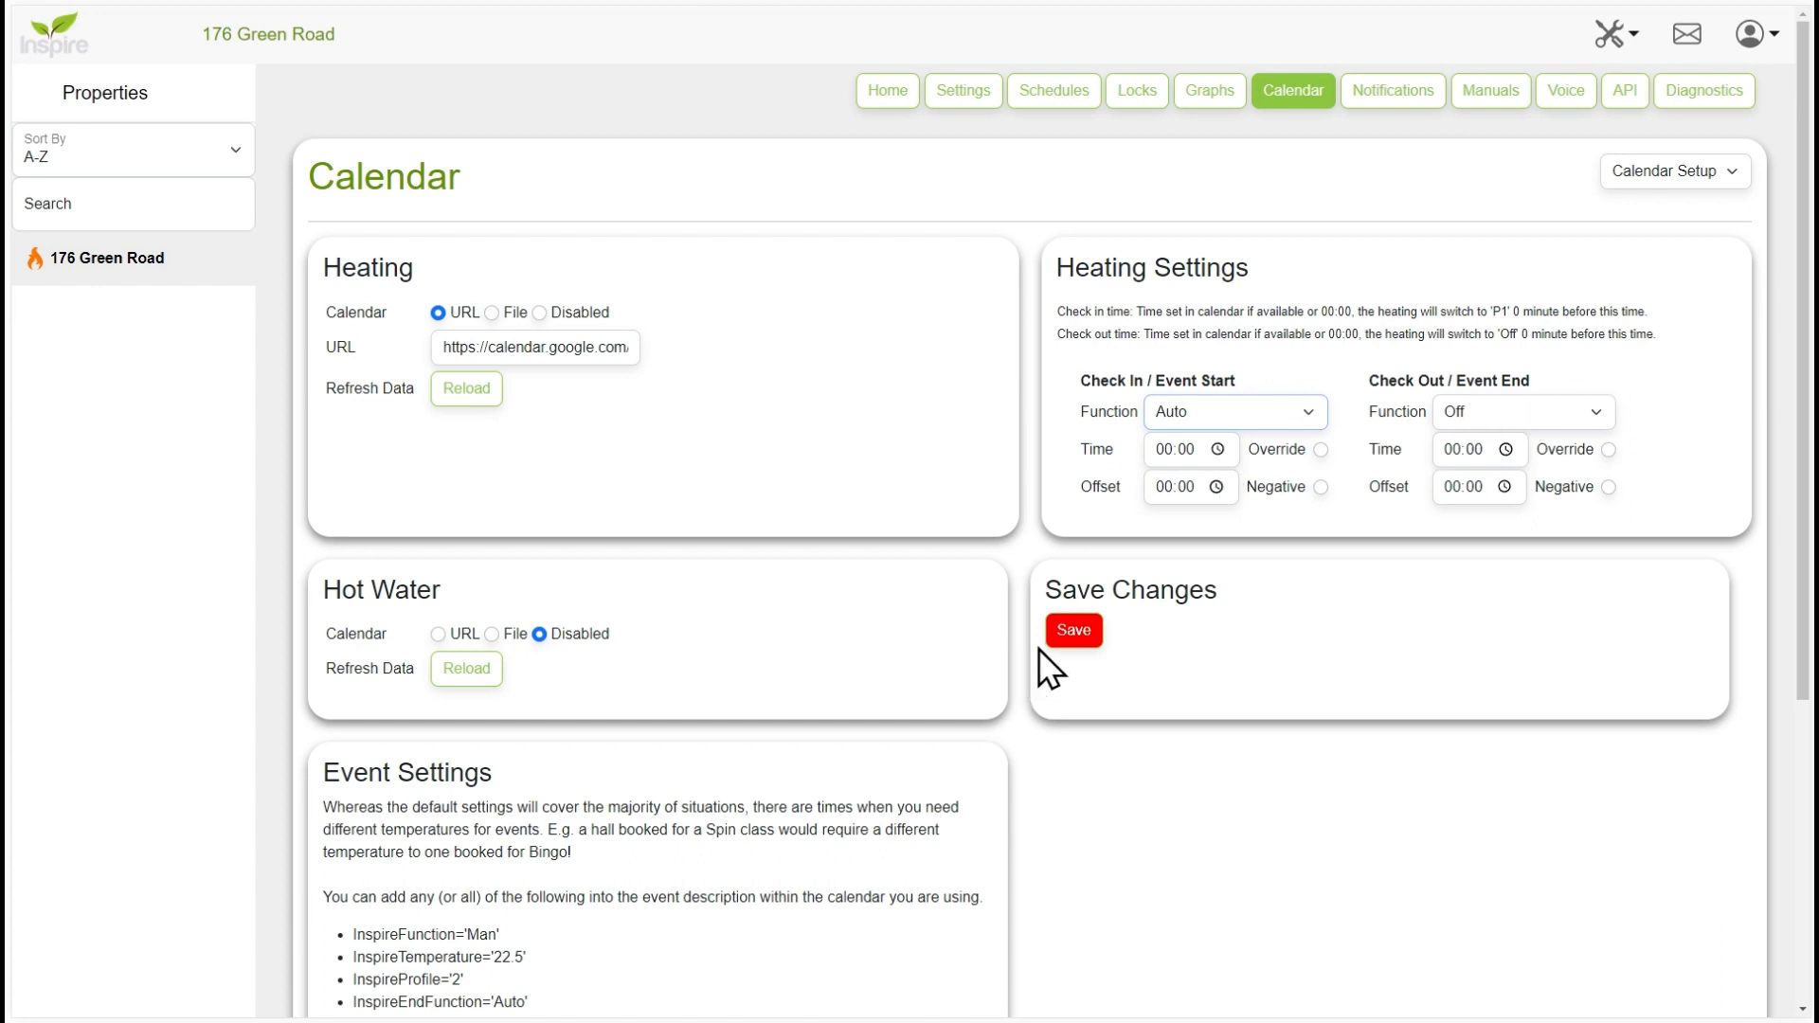
pyautogui.click(1086, 627)
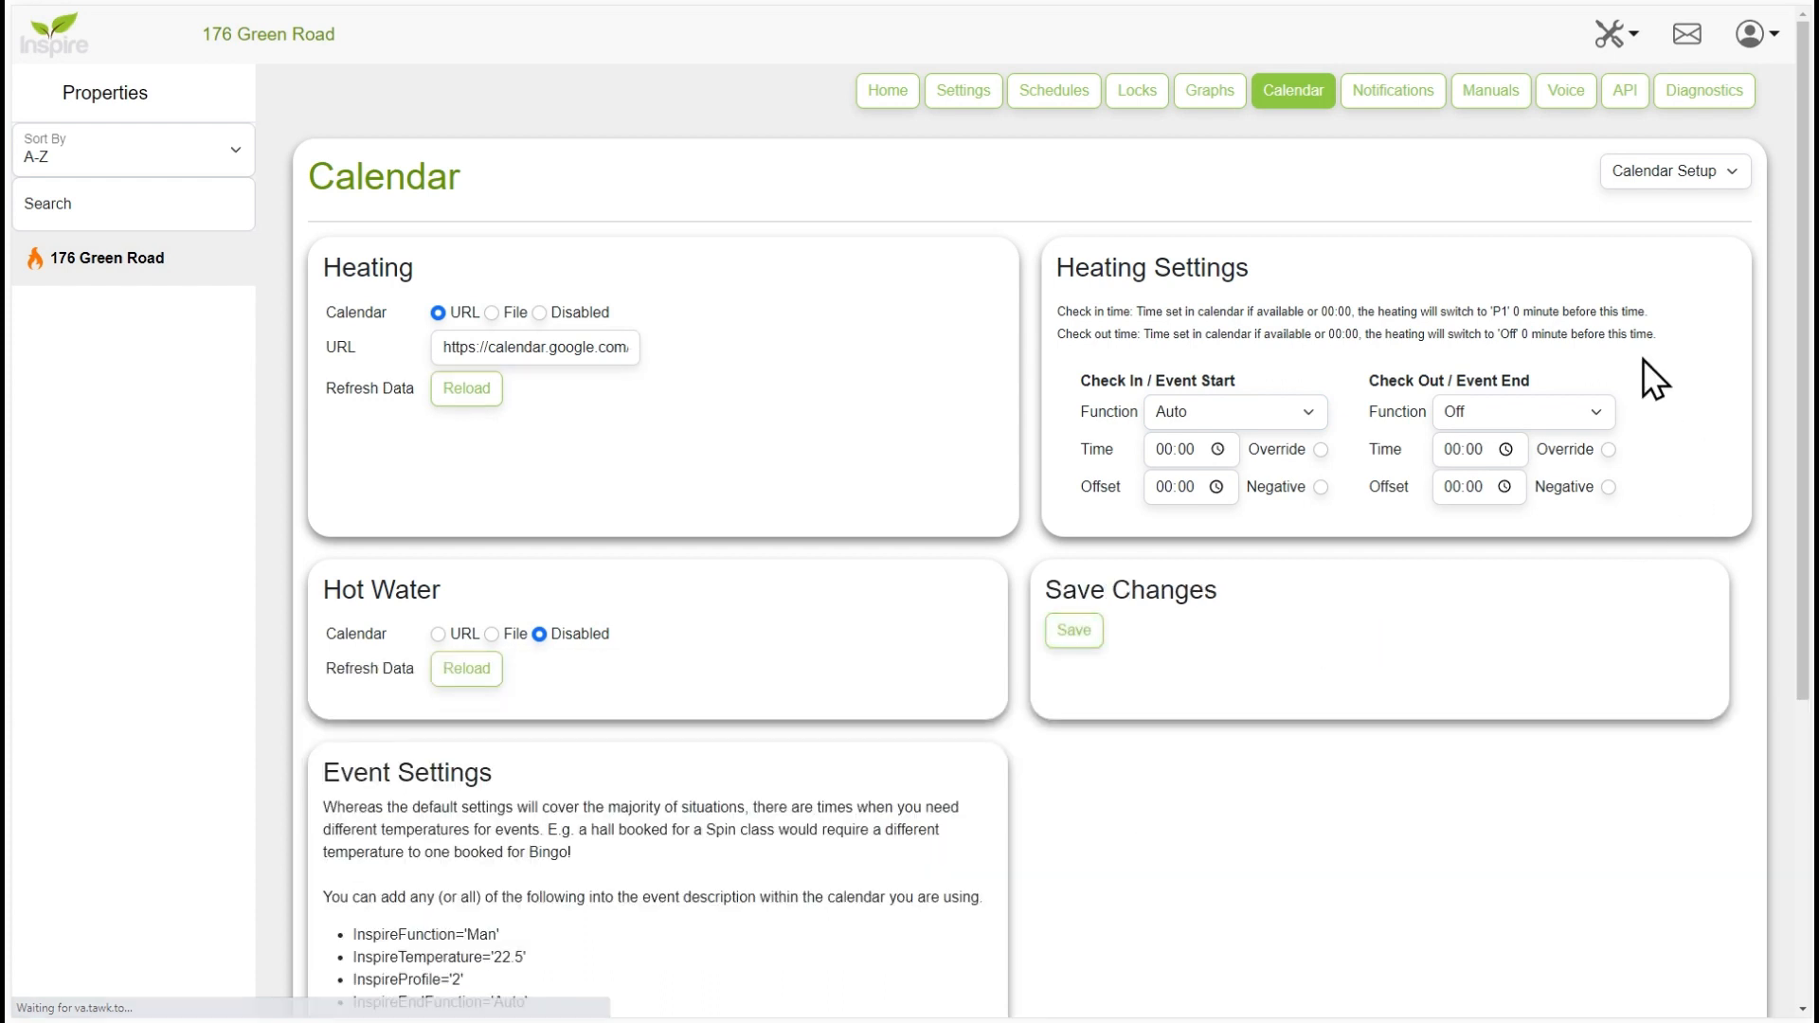
# - Display the Heating calendar to check the scheduled switching times for the events
pyautogui.click(1648, 175)
pyautogui.click(1656, 193)
pyautogui.click(1652, 176)
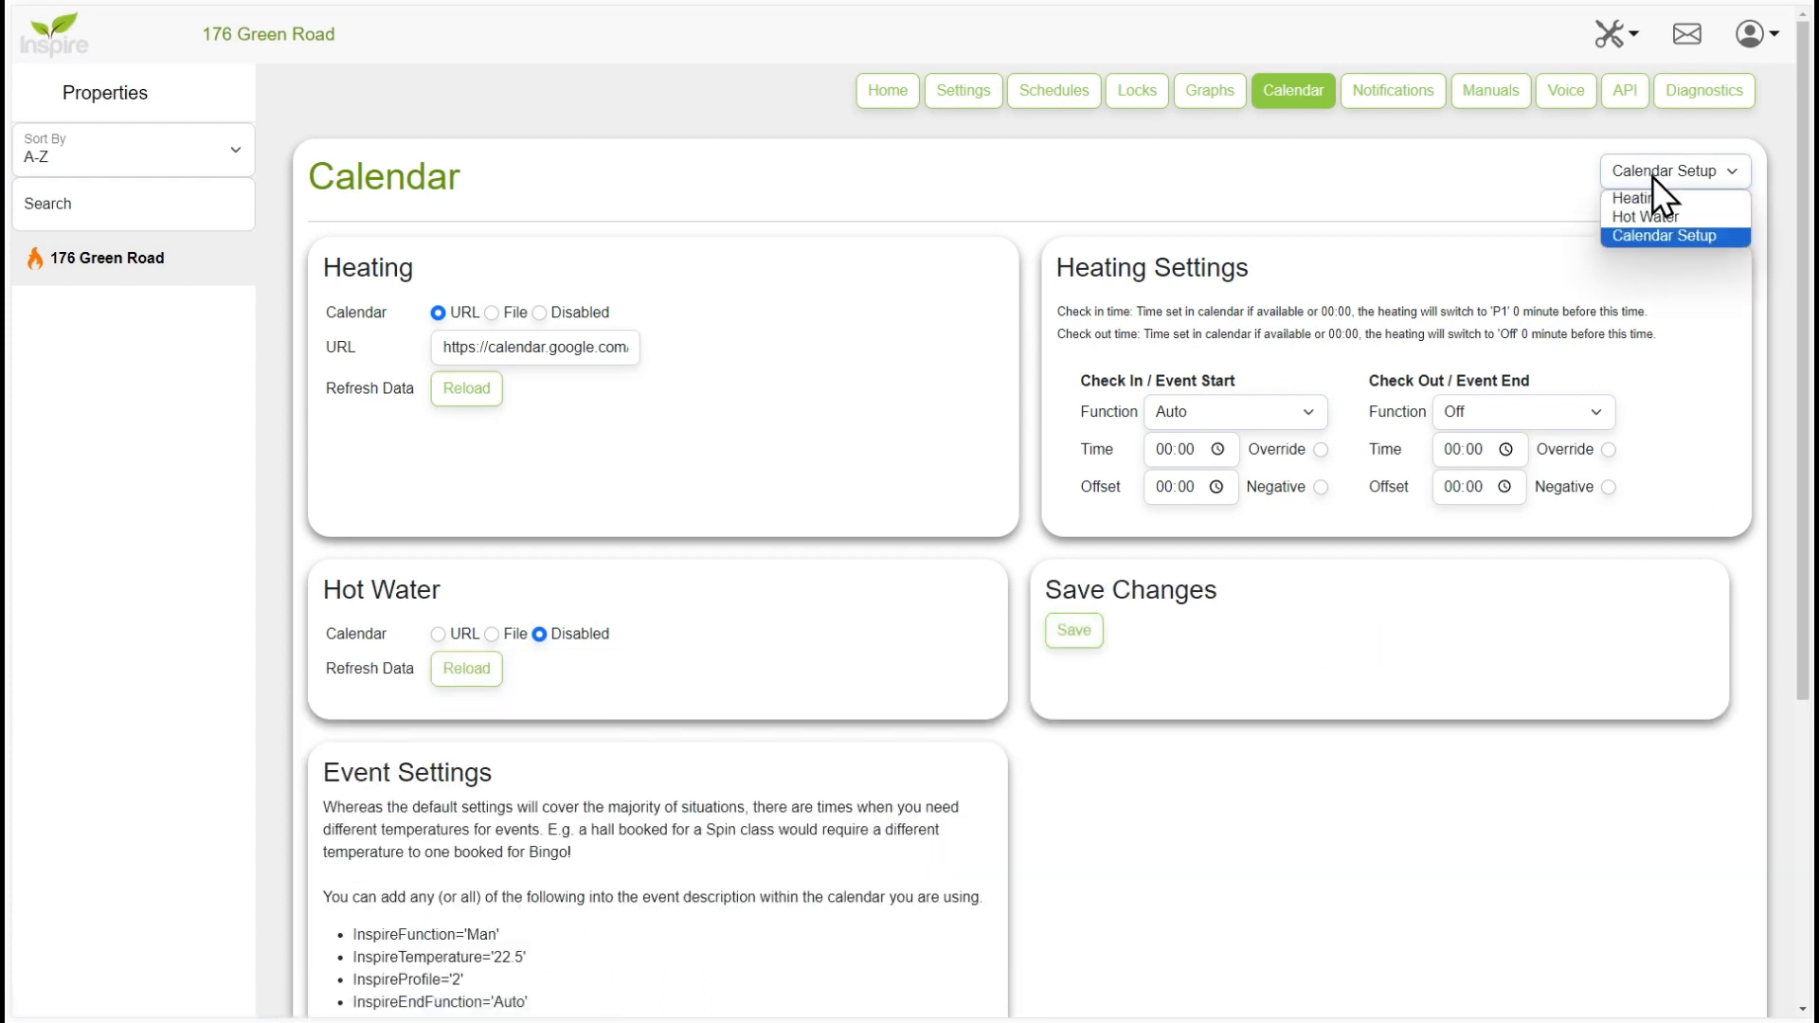
pyautogui.click(1662, 197)
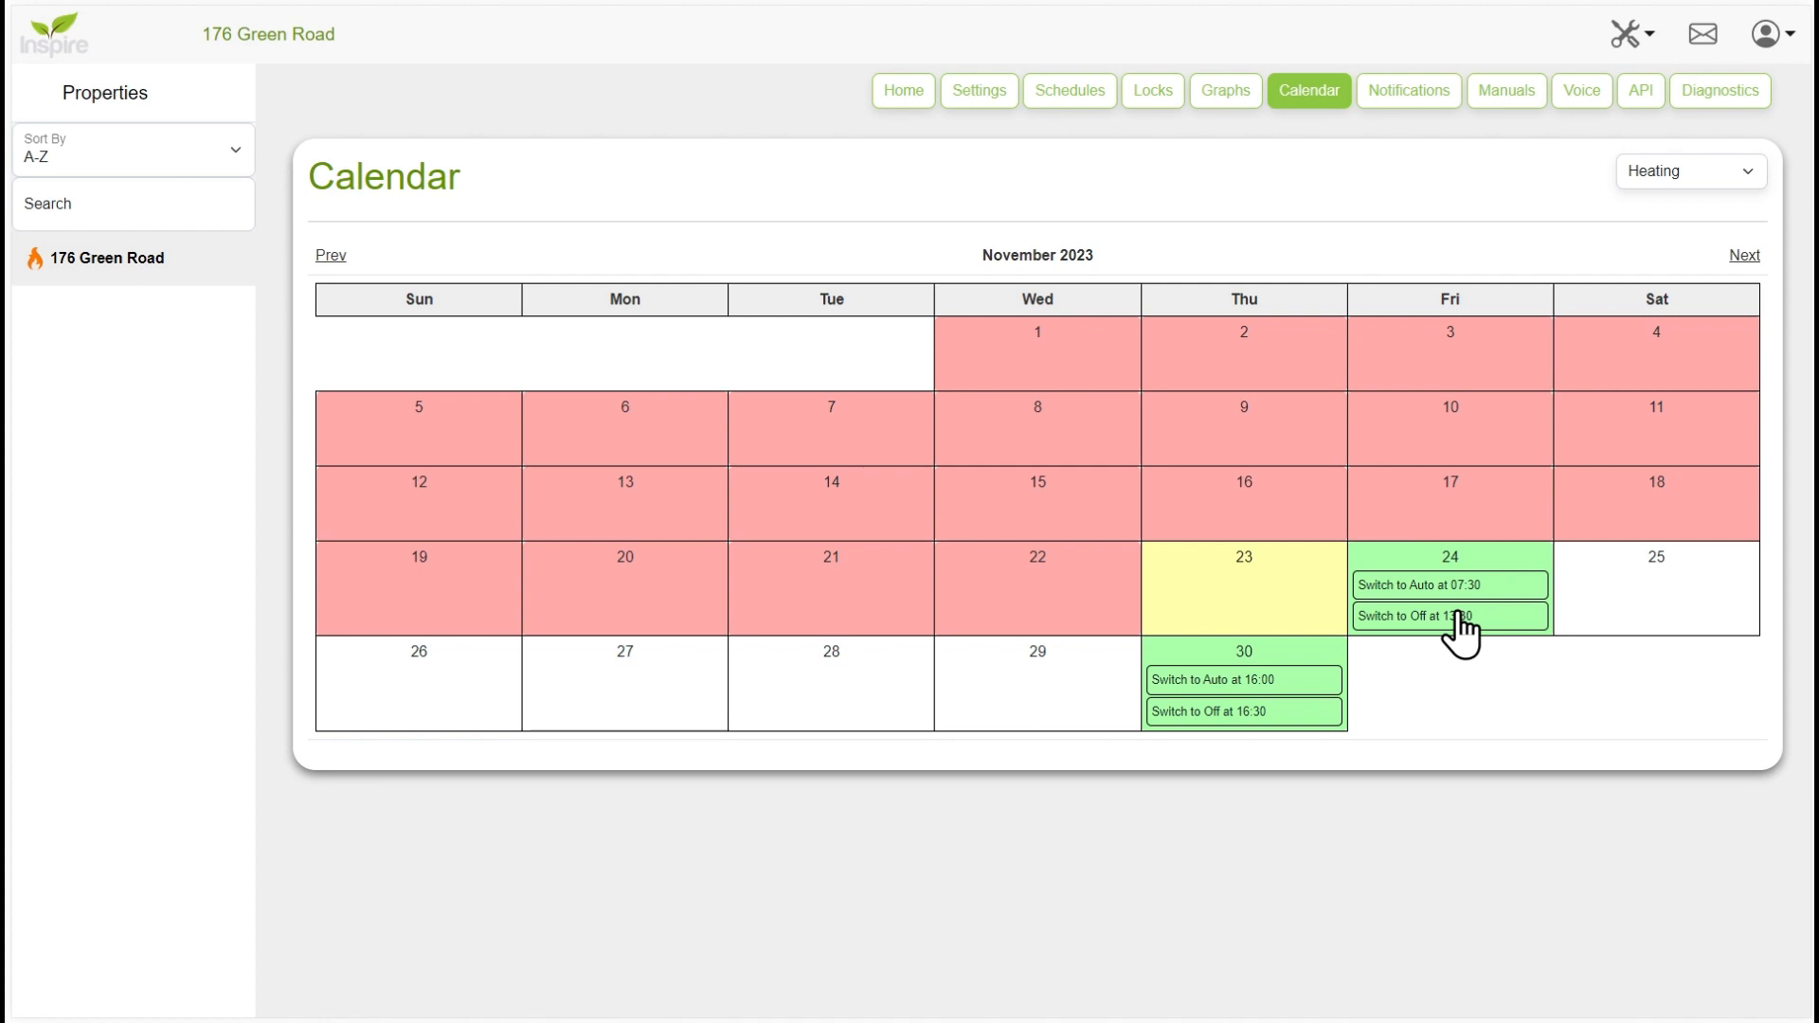
# - Set the Check In / Event Start offset to 01:00 in the calendar setup, save, and display the Heating calendar
pyautogui.click(1716, 164)
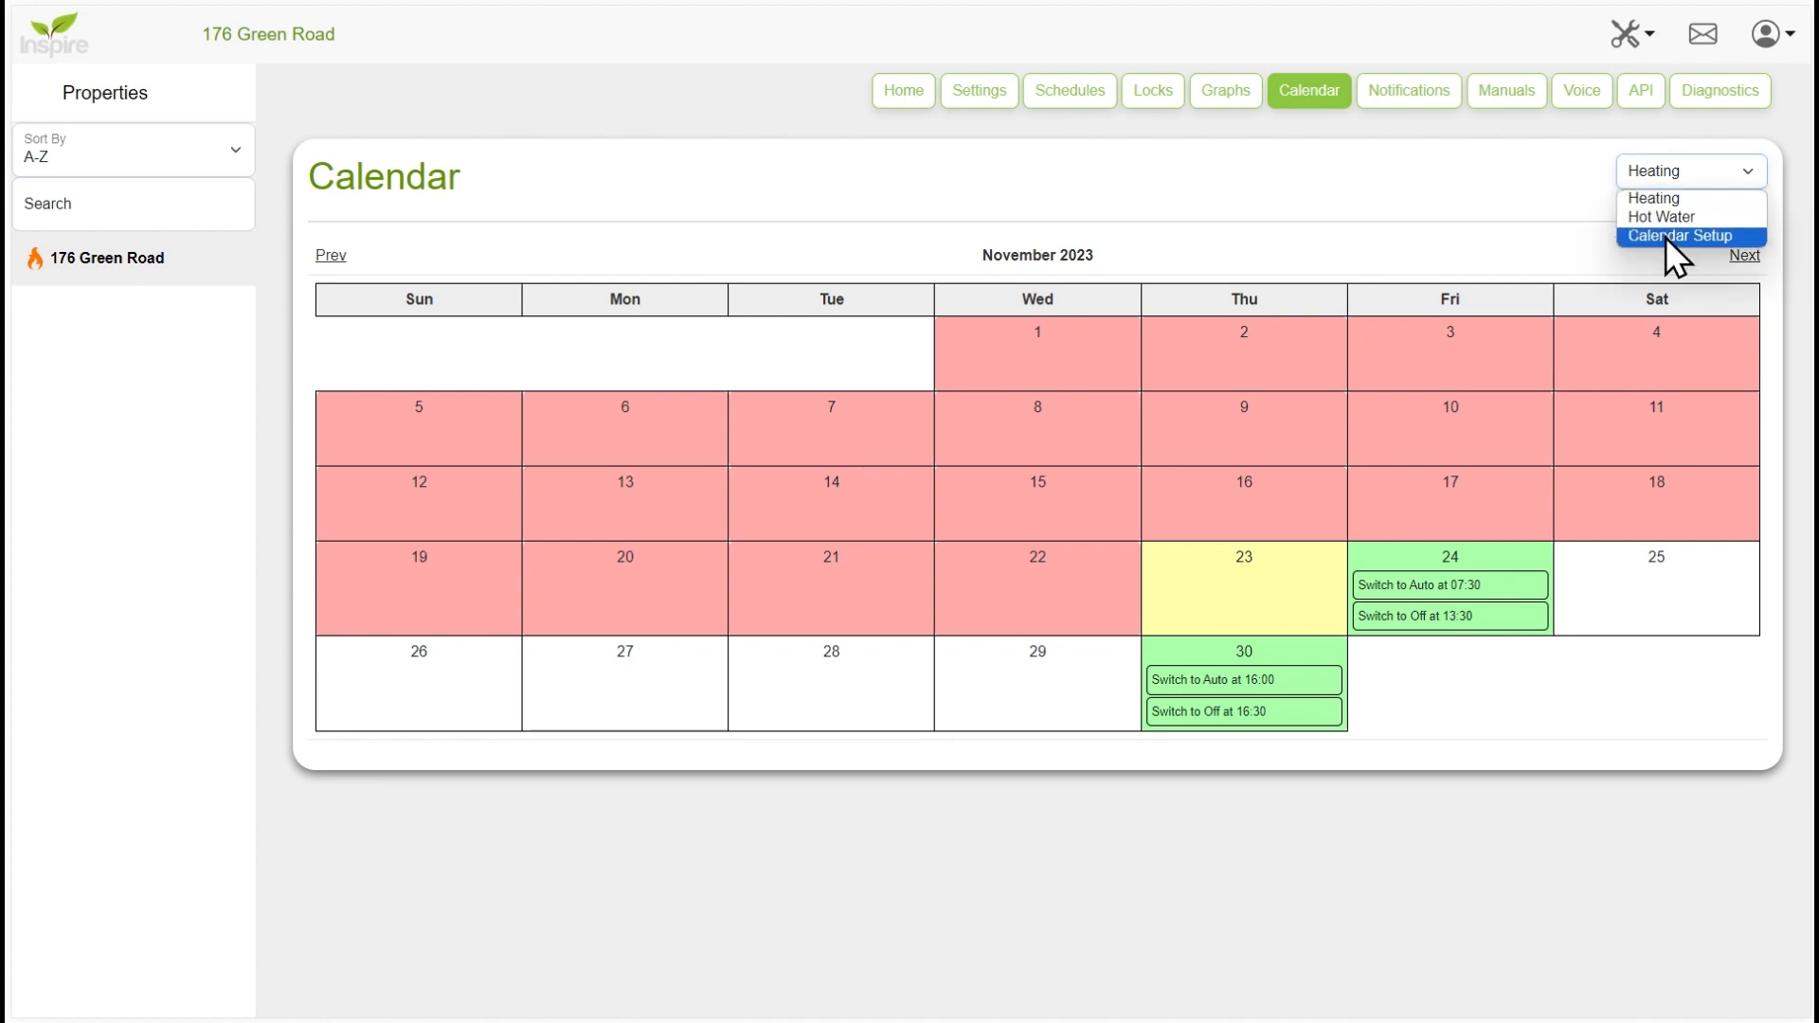
pyautogui.click(1665, 237)
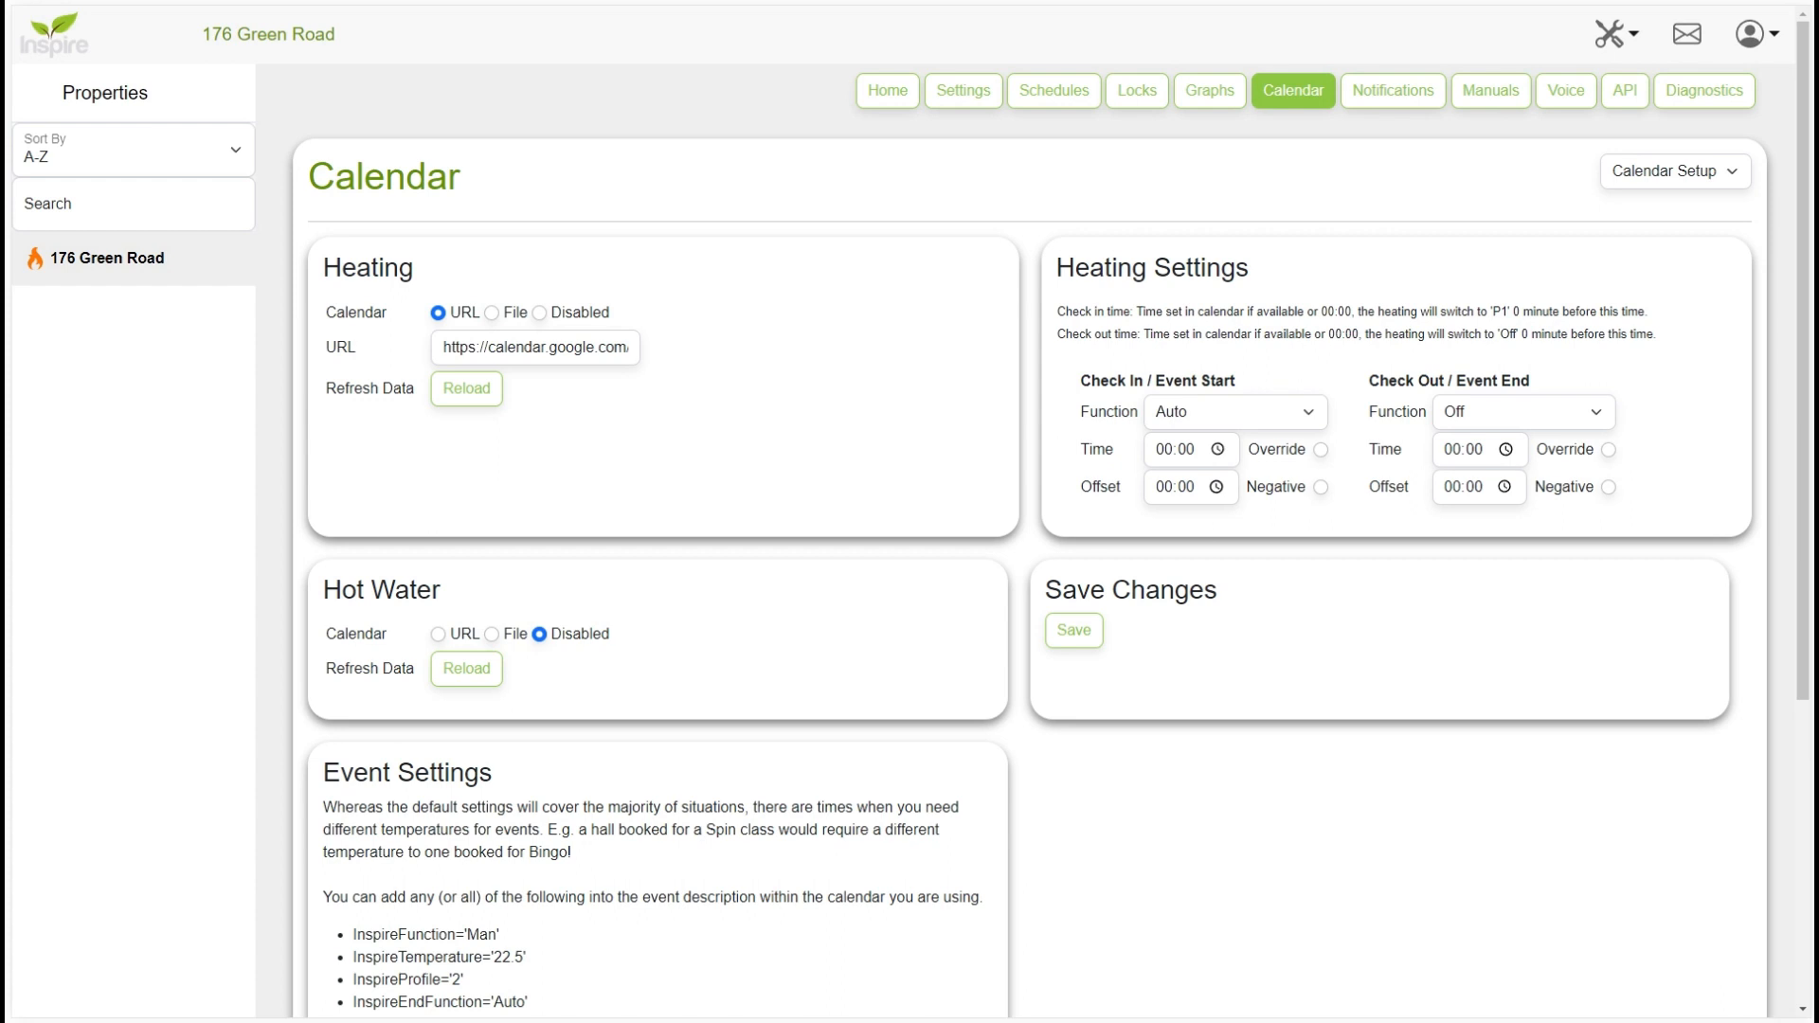
pyautogui.write('1')
pyautogui.click(1089, 629)
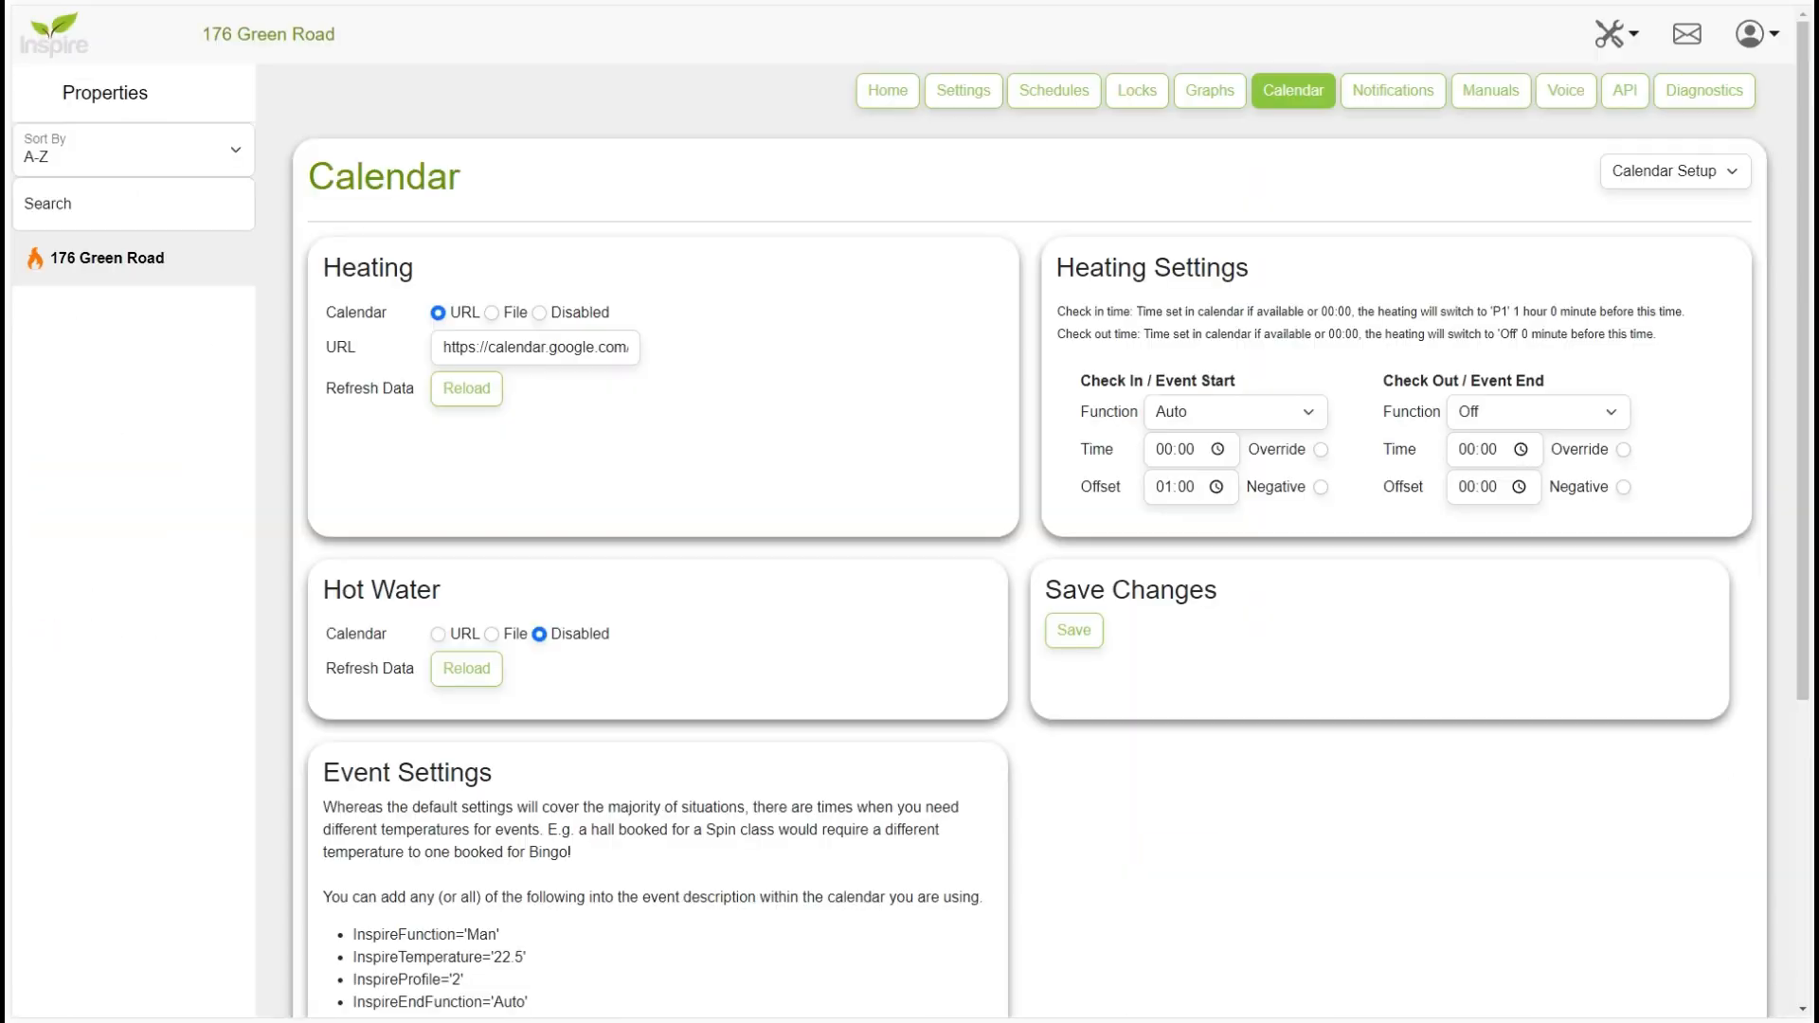
pyautogui.click(1675, 170)
pyautogui.click(1662, 203)
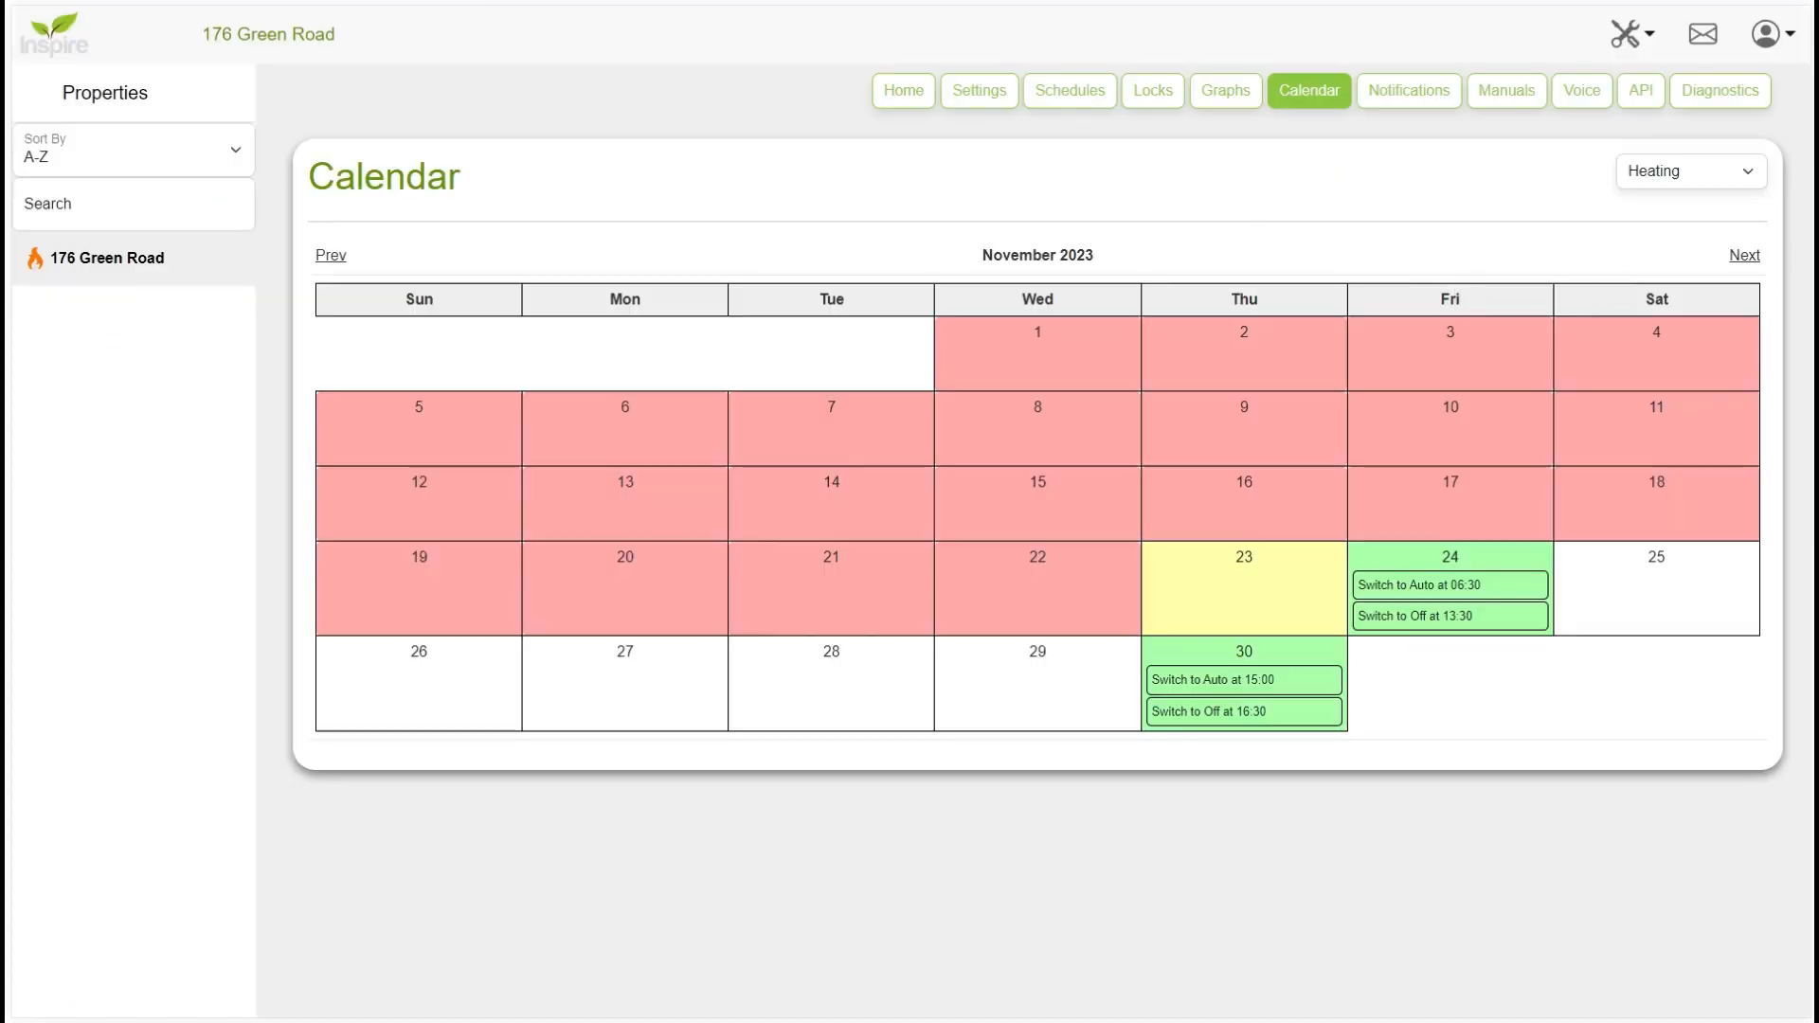
# - In the calendar setup, set the check-in time to 15:00 and the check-out time to 10:00
pyautogui.click(1732, 169)
pyautogui.click(1654, 233)
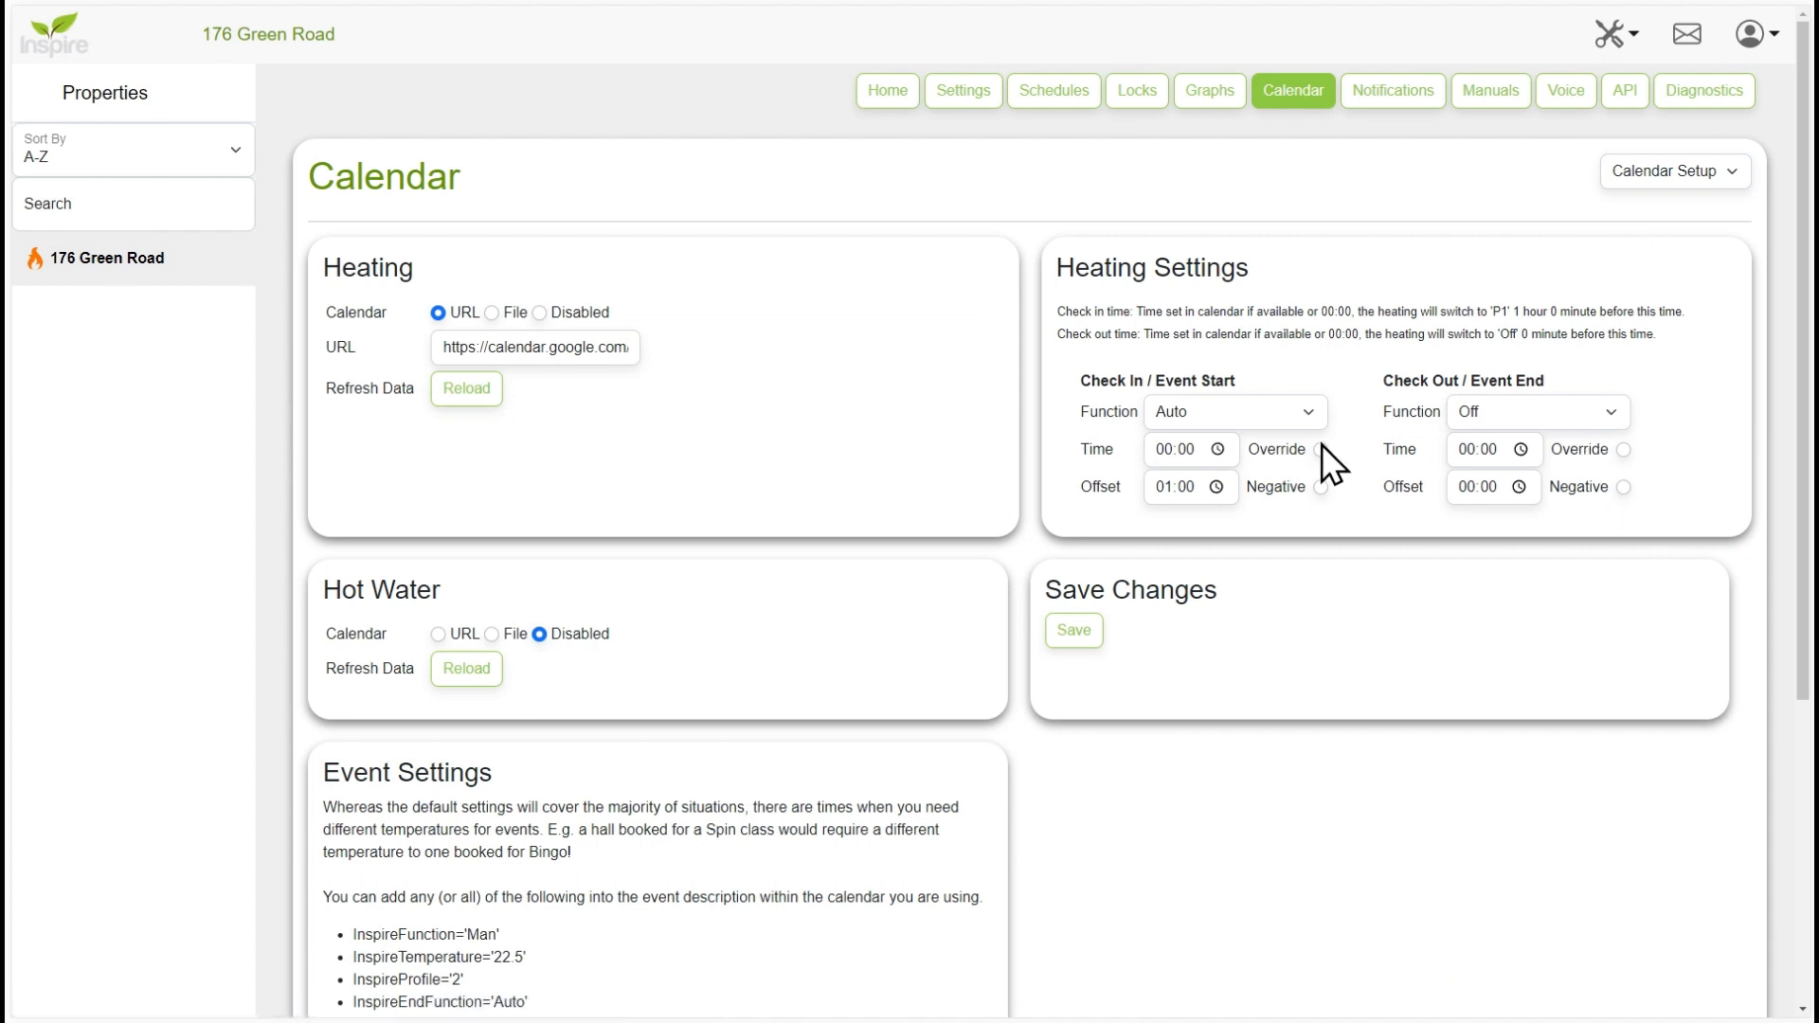
pyautogui.click(1154, 456)
pyautogui.write('15')
pyautogui.click(1472, 455)
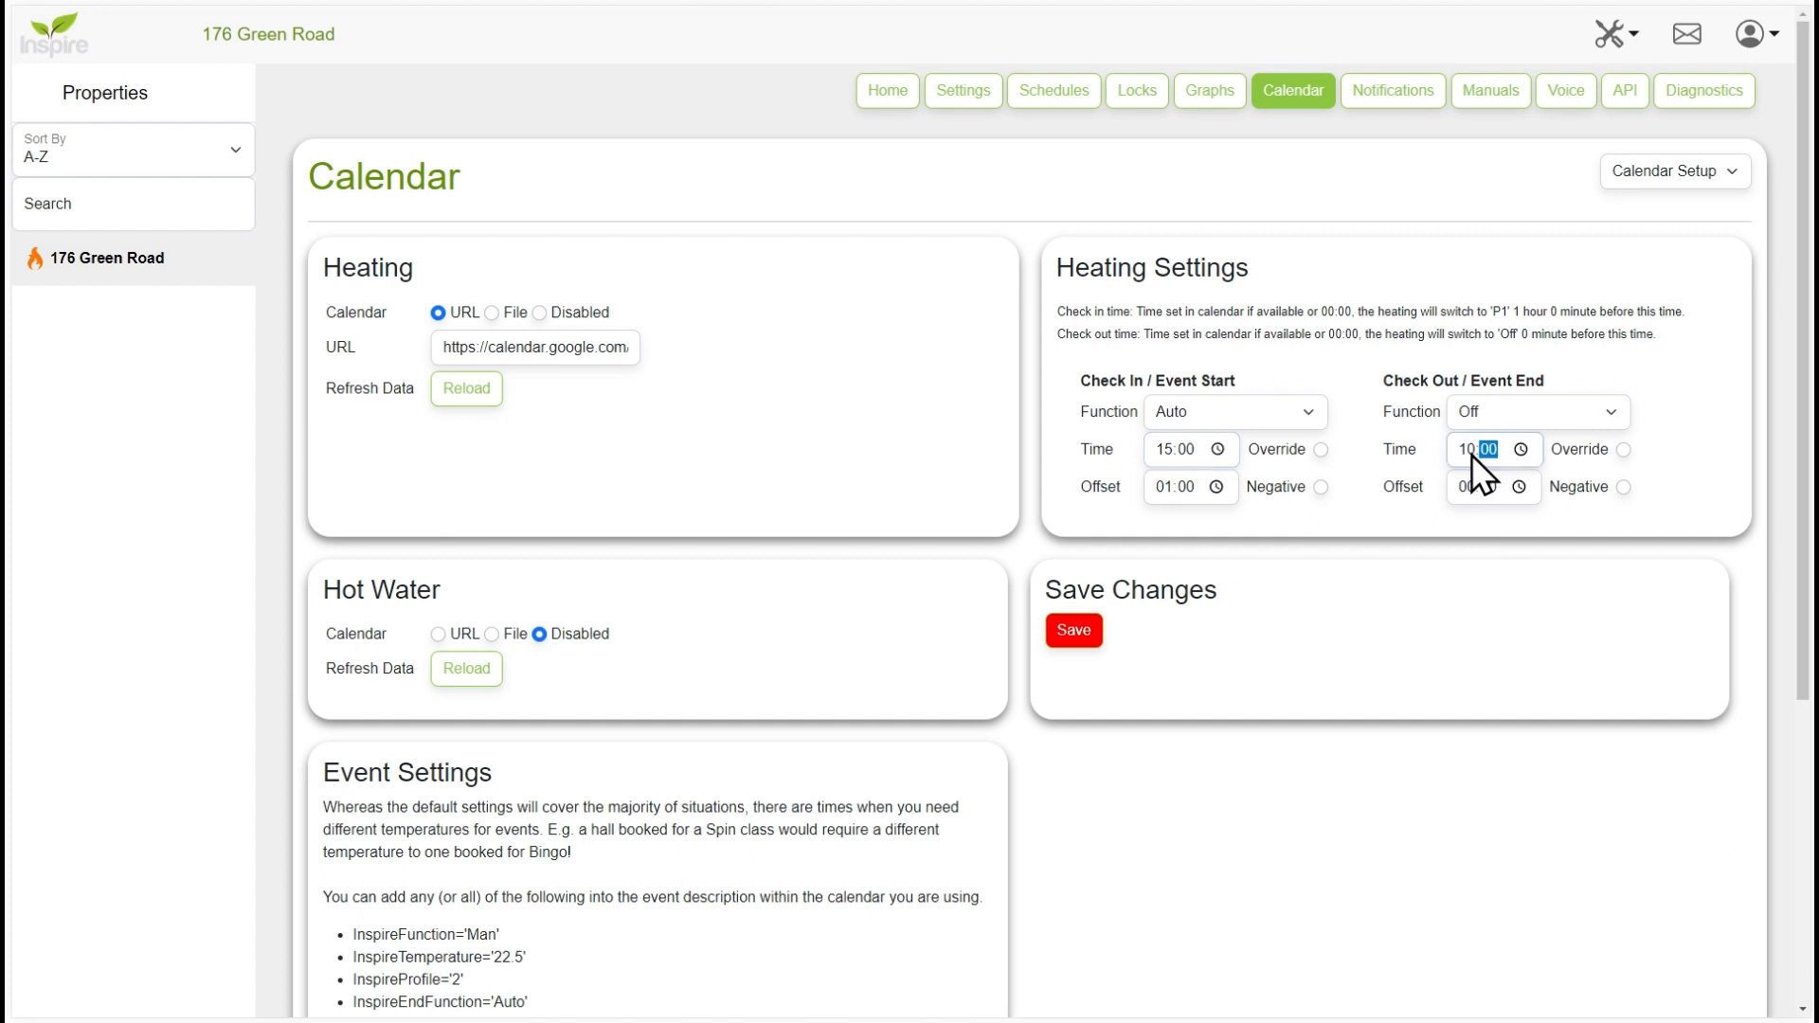
# - Set the check-in offset to 00:00, enable Override for both times, save, and display the Heating calendar
pyautogui.click(1175, 484)
pyautogui.click(1320, 450)
pyautogui.click(1074, 635)
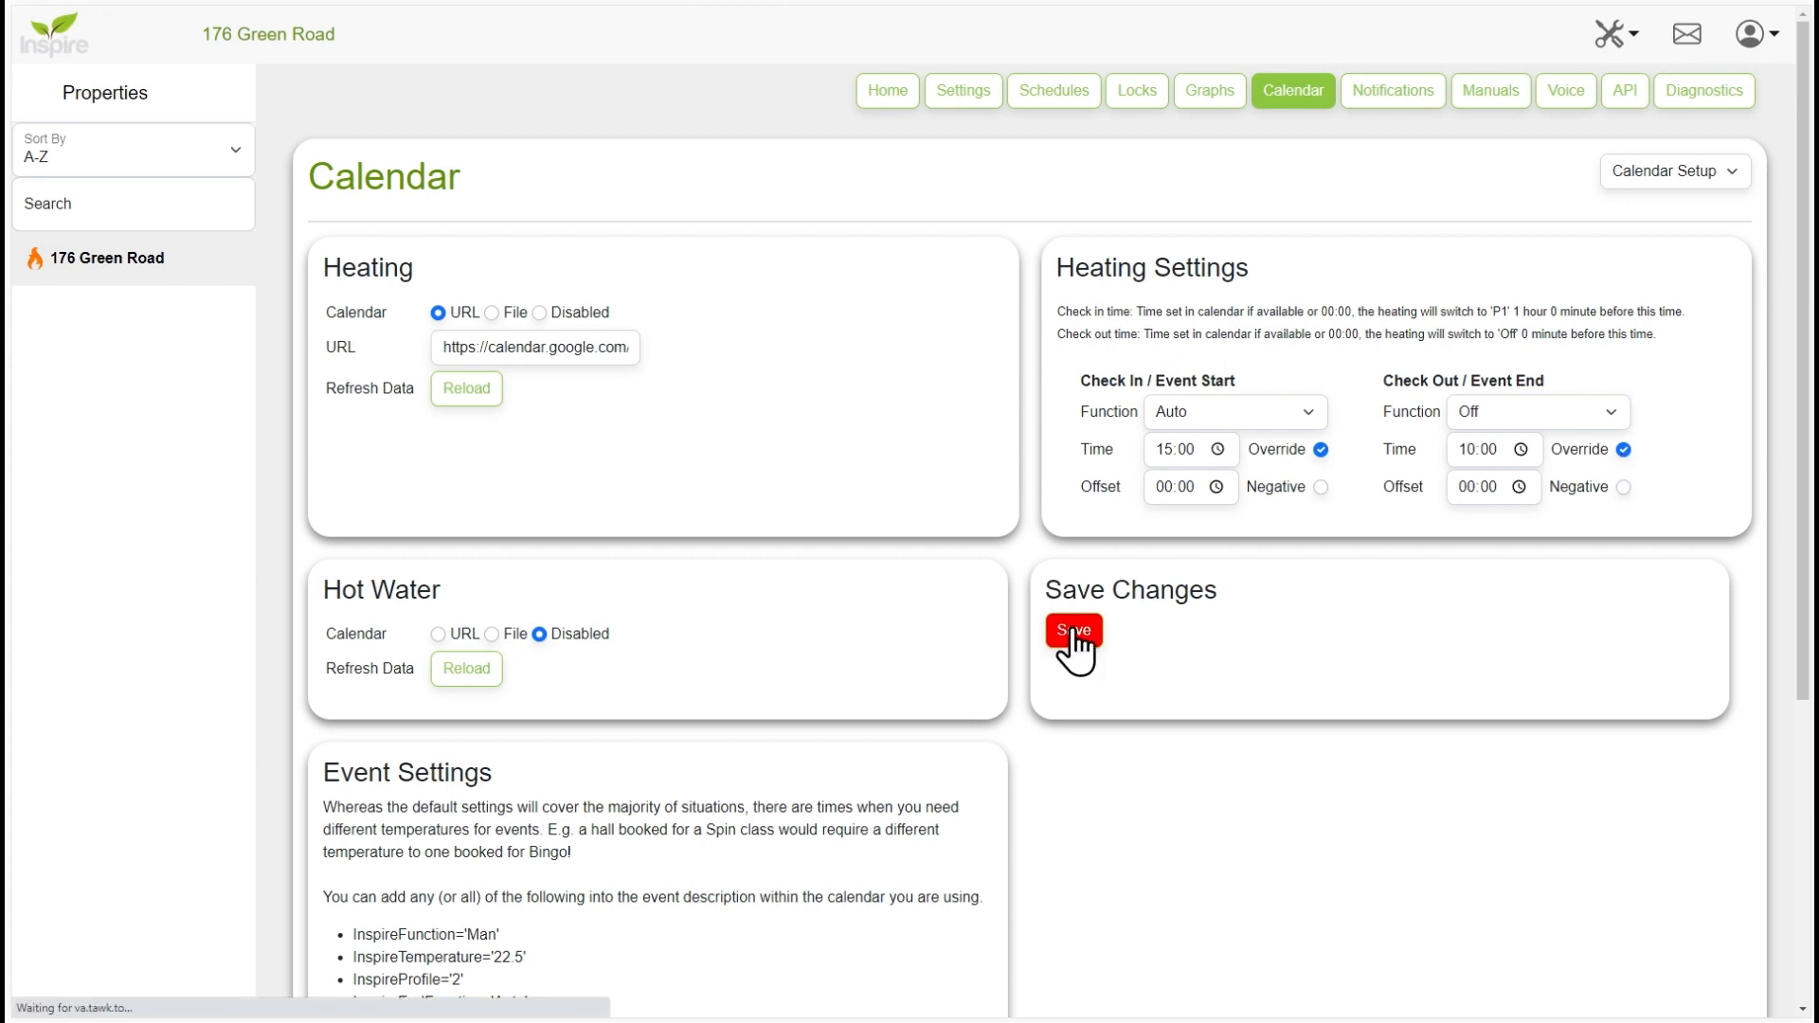
pyautogui.click(1681, 169)
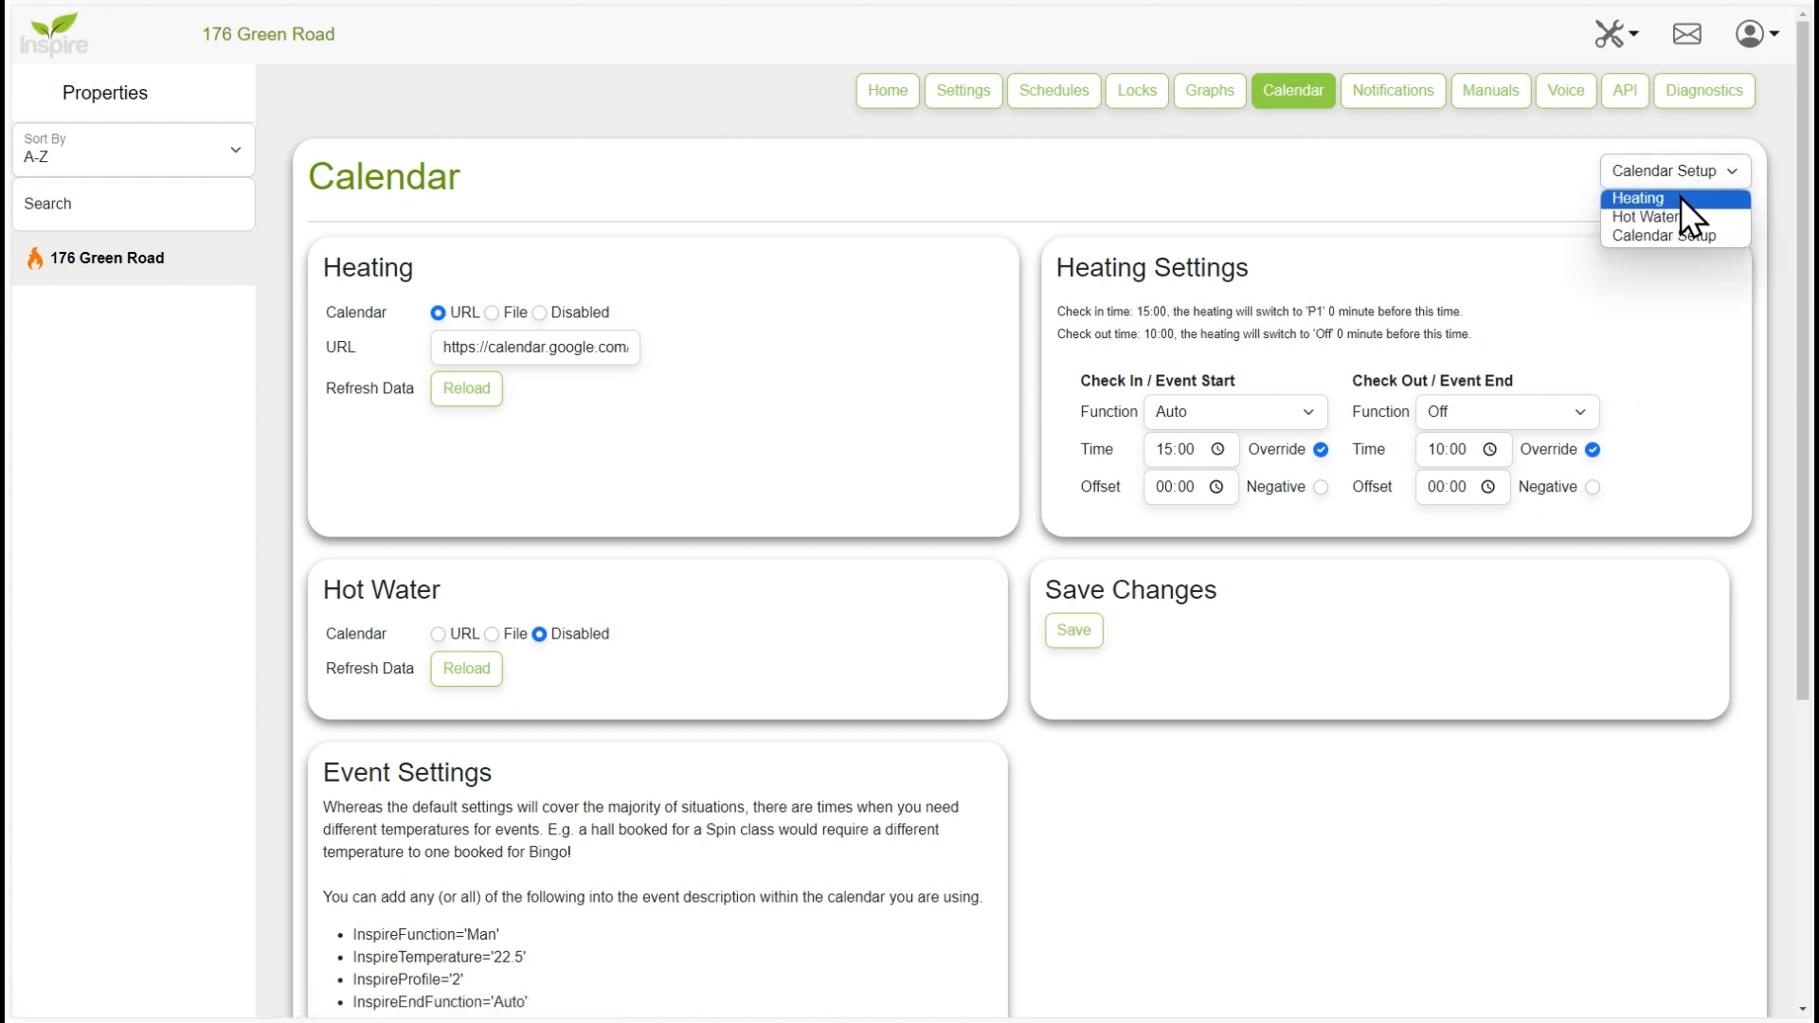
pyautogui.click(1680, 197)
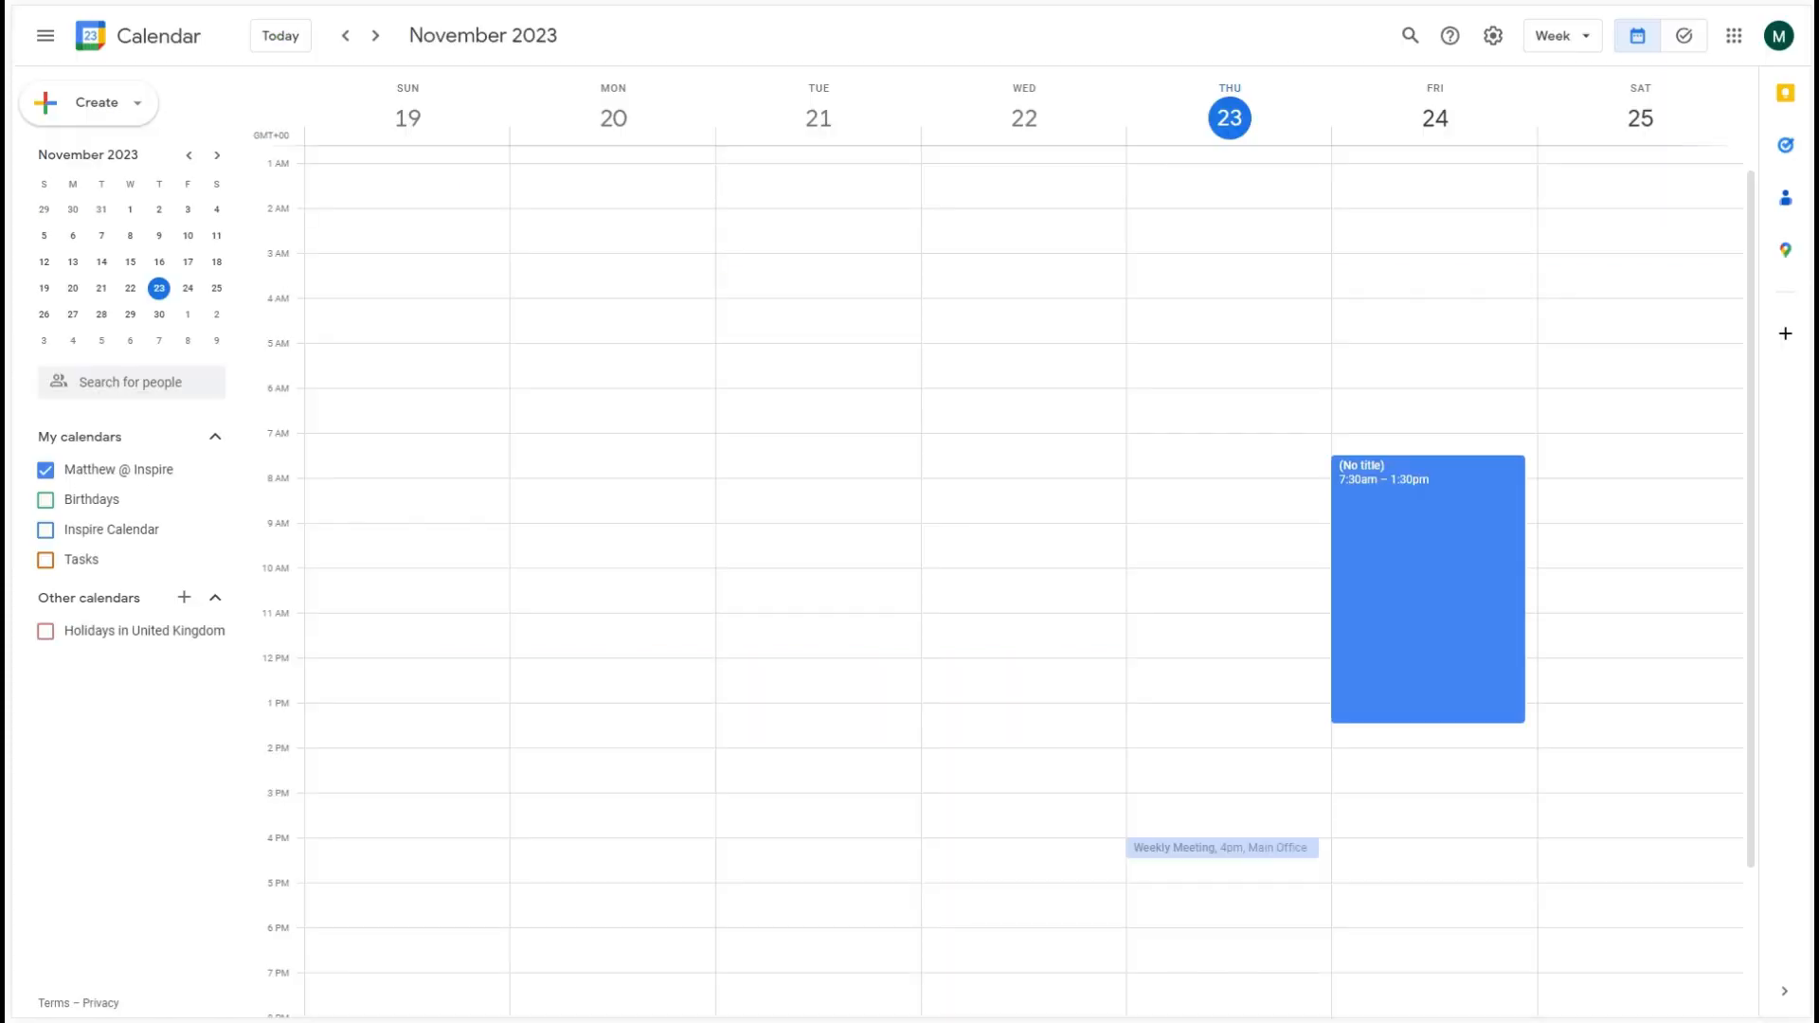
# - Switch to Google Calendar, extend the untitled November 24 event's end date to Nov 28, 2023, and save it
pyautogui.doubleClick(1457, 548)
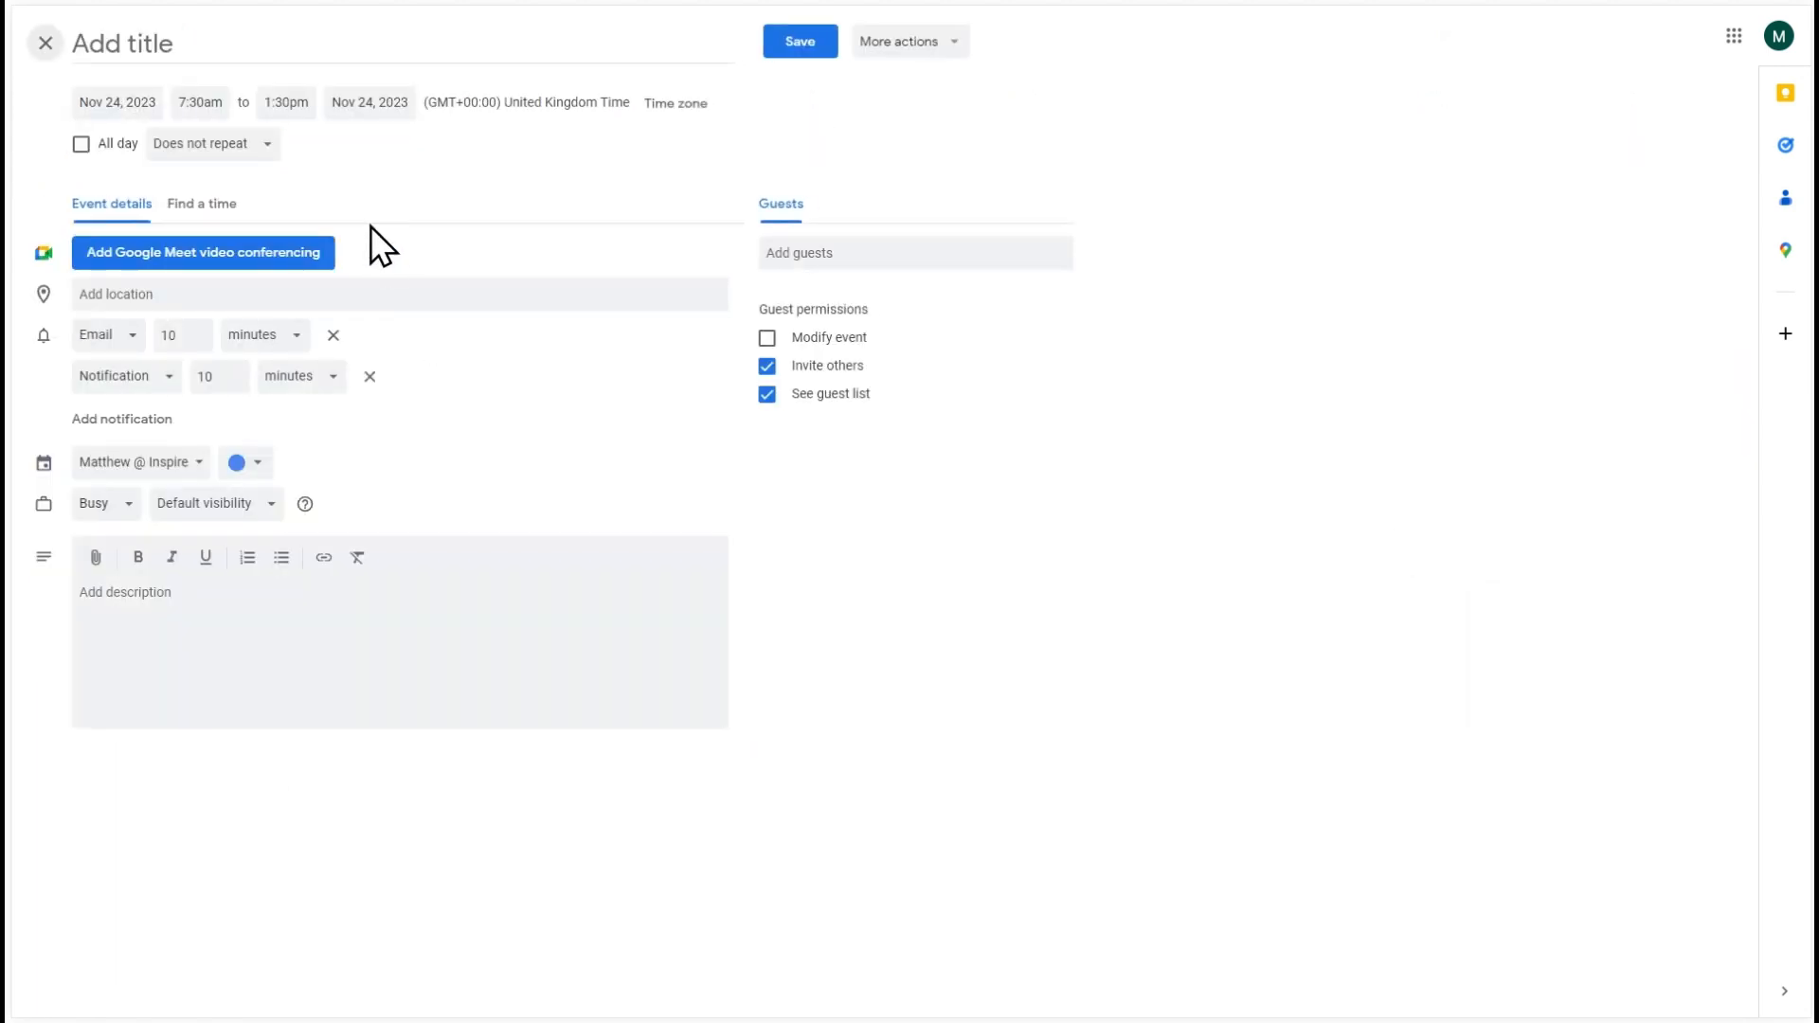
pyautogui.click(201, 103)
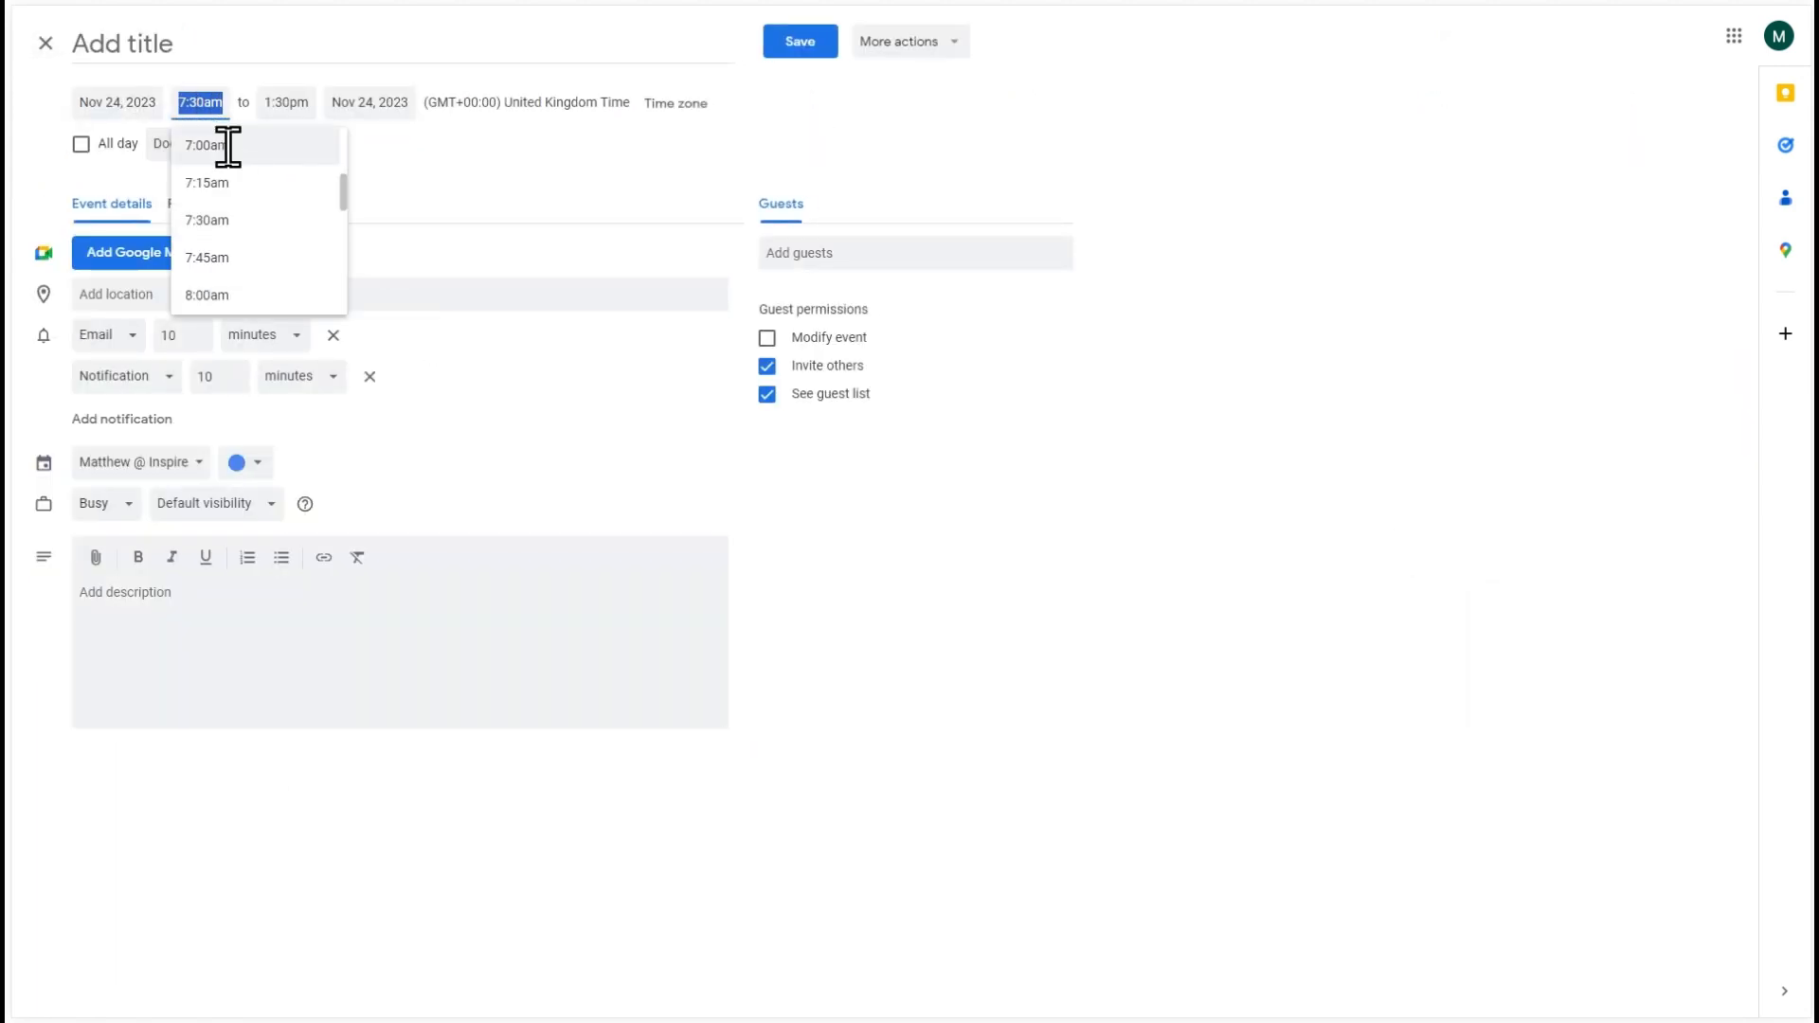
pyautogui.click(374, 104)
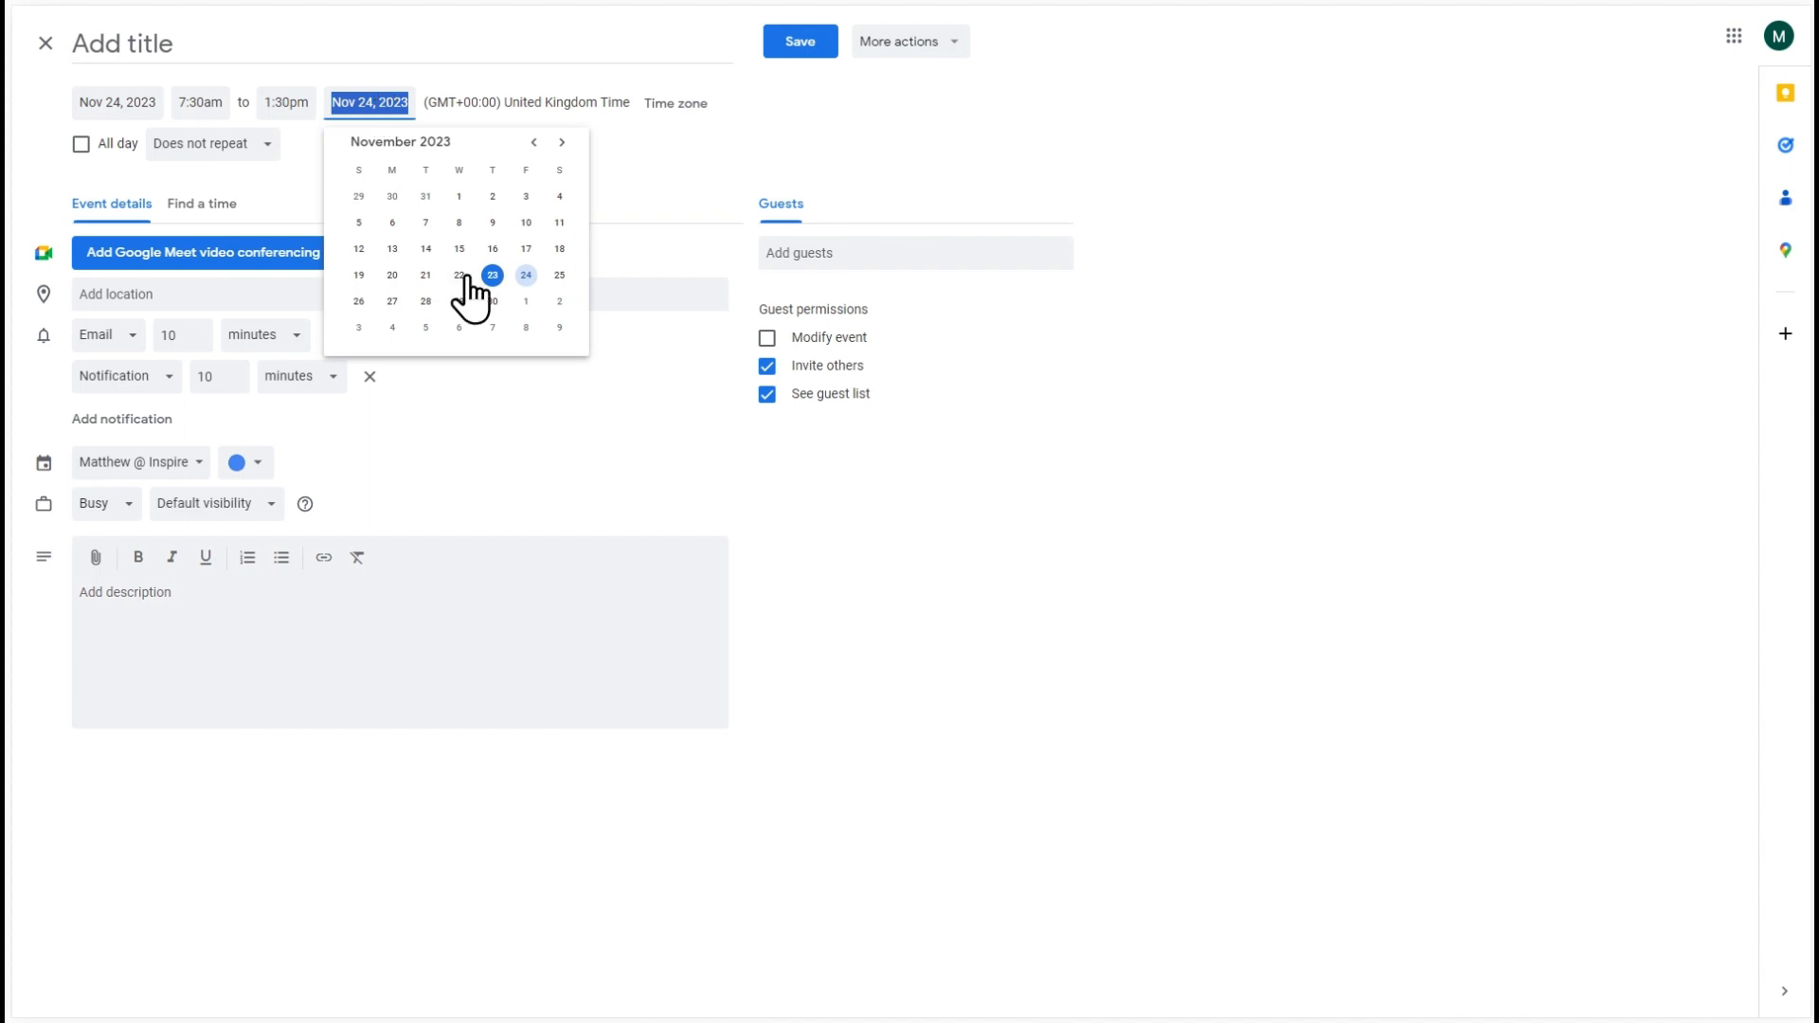
pyautogui.click(426, 301)
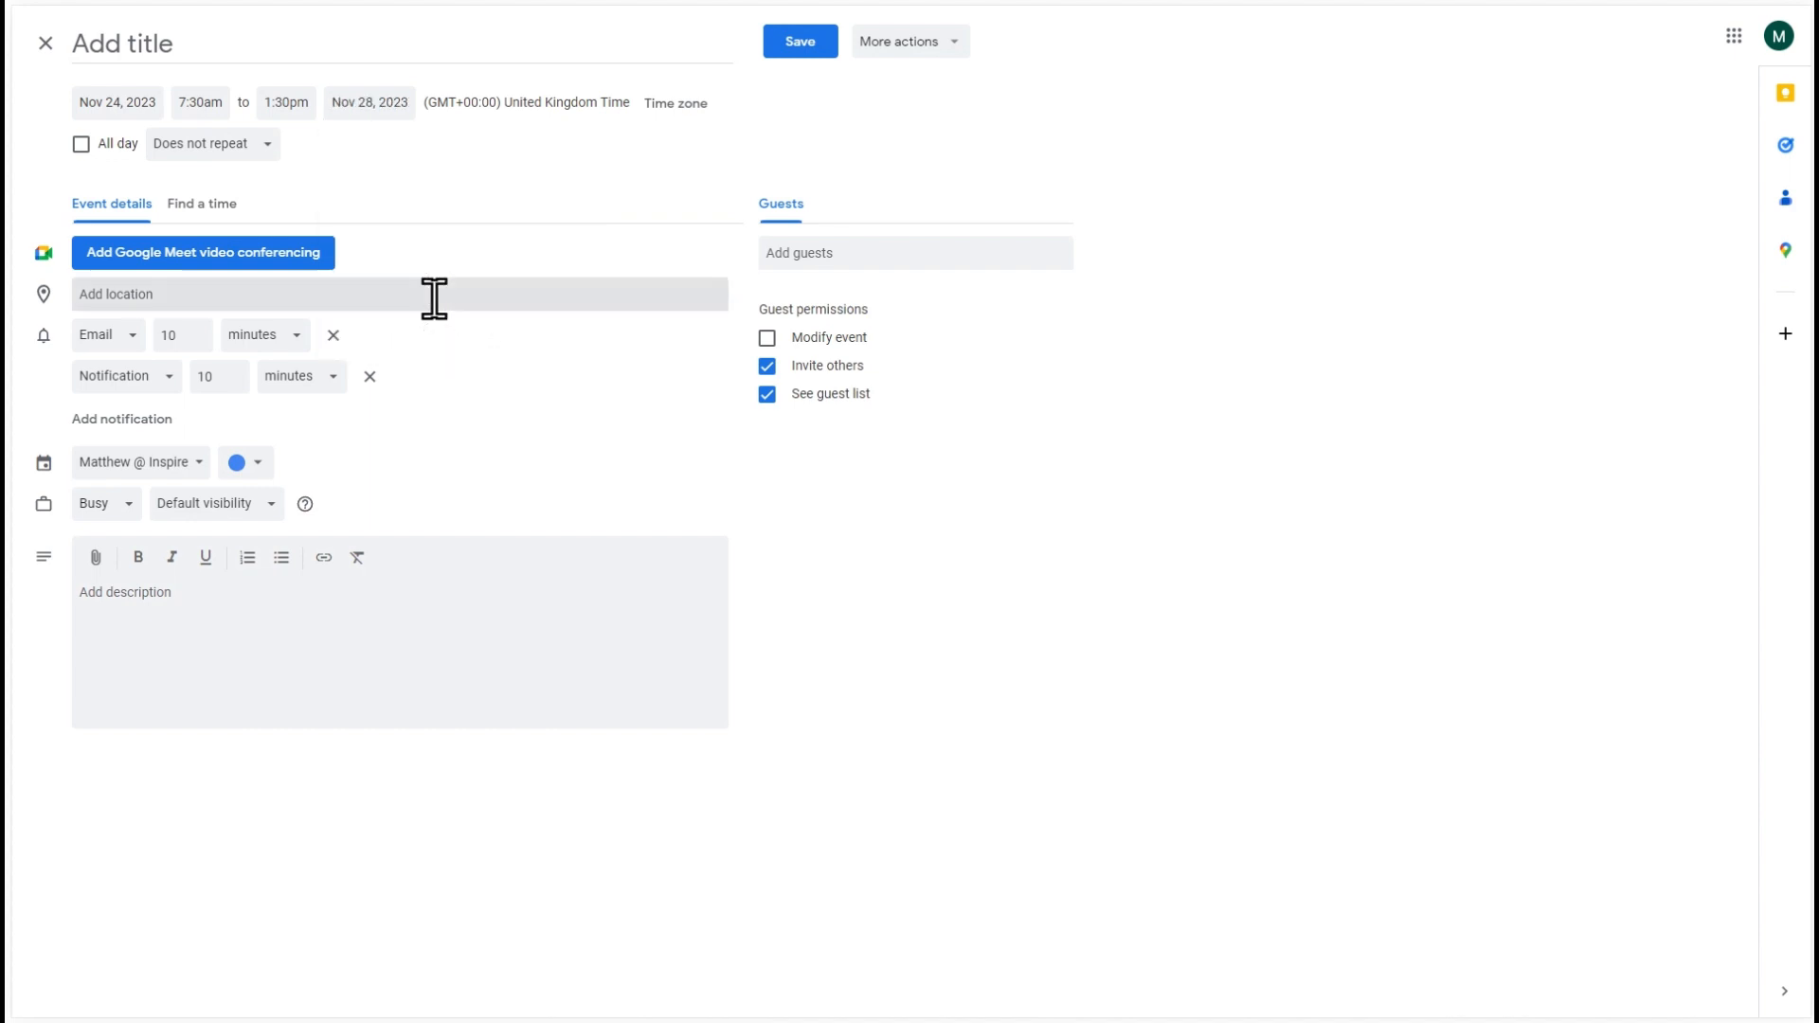
pyautogui.click(800, 47)
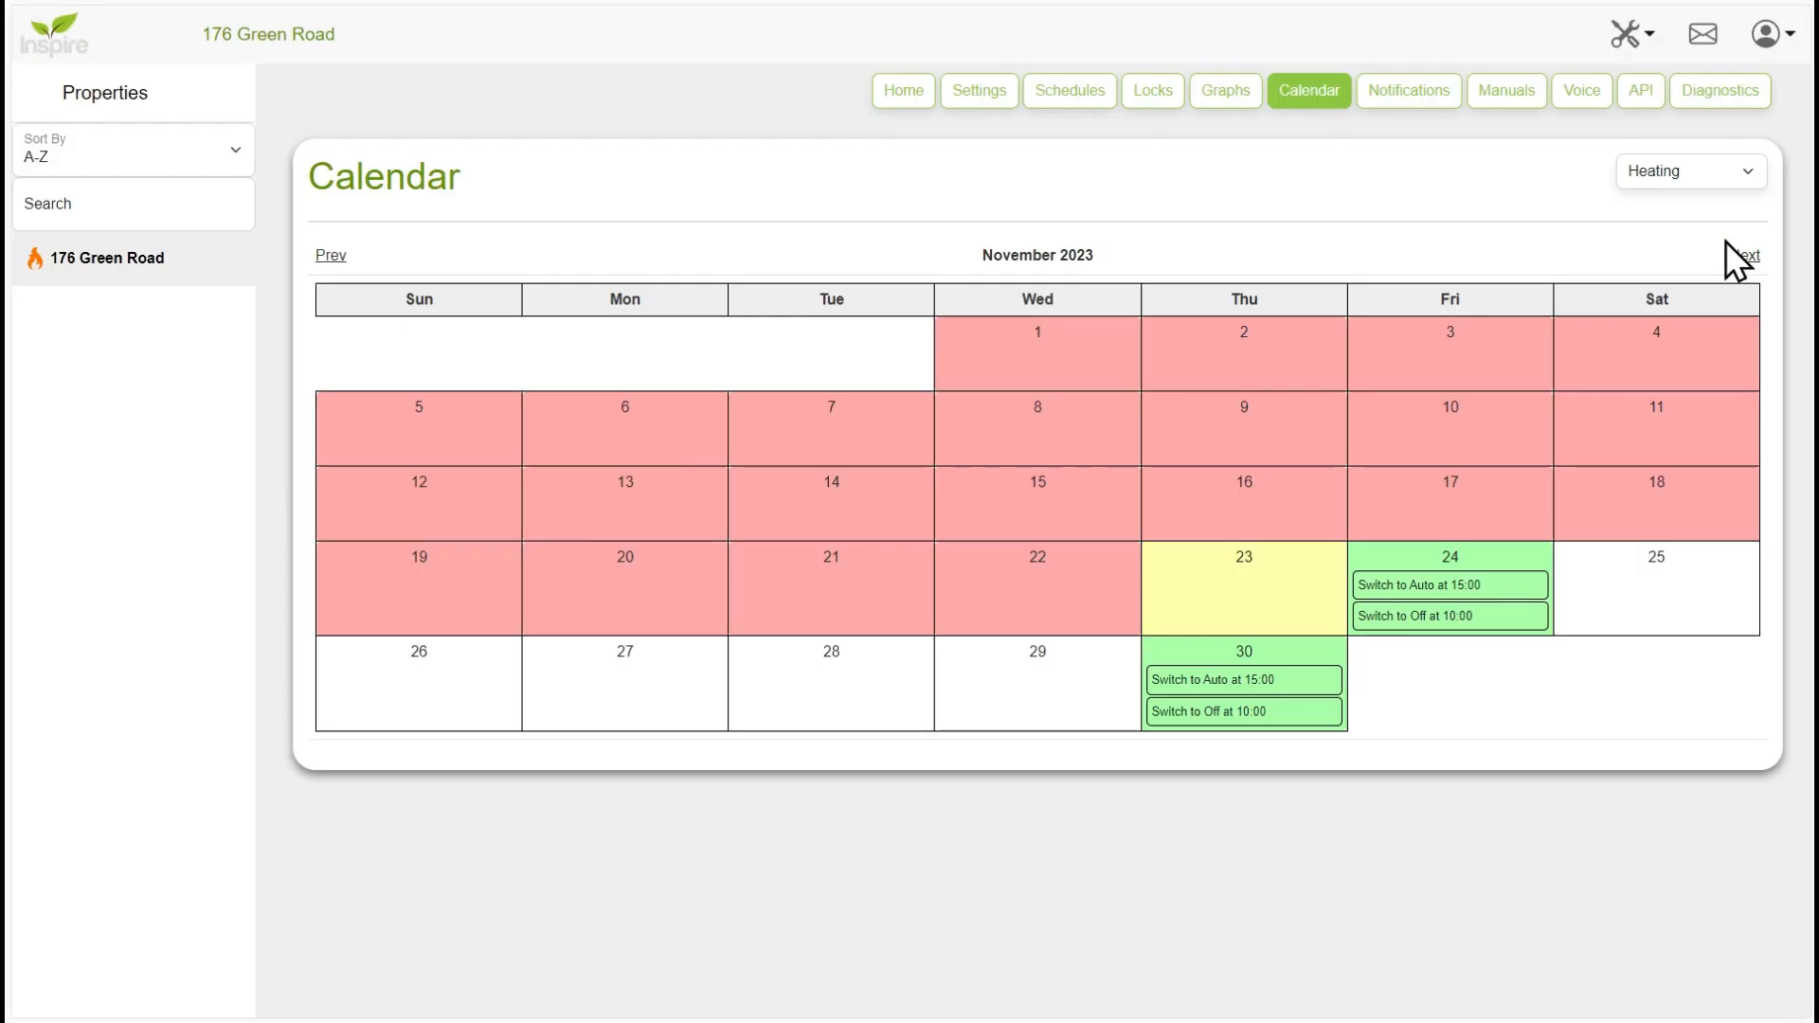
# - Reload the heating calendar data from the calendar setup, confirm the reload, and display the Heating calendar
pyautogui.click(1673, 179)
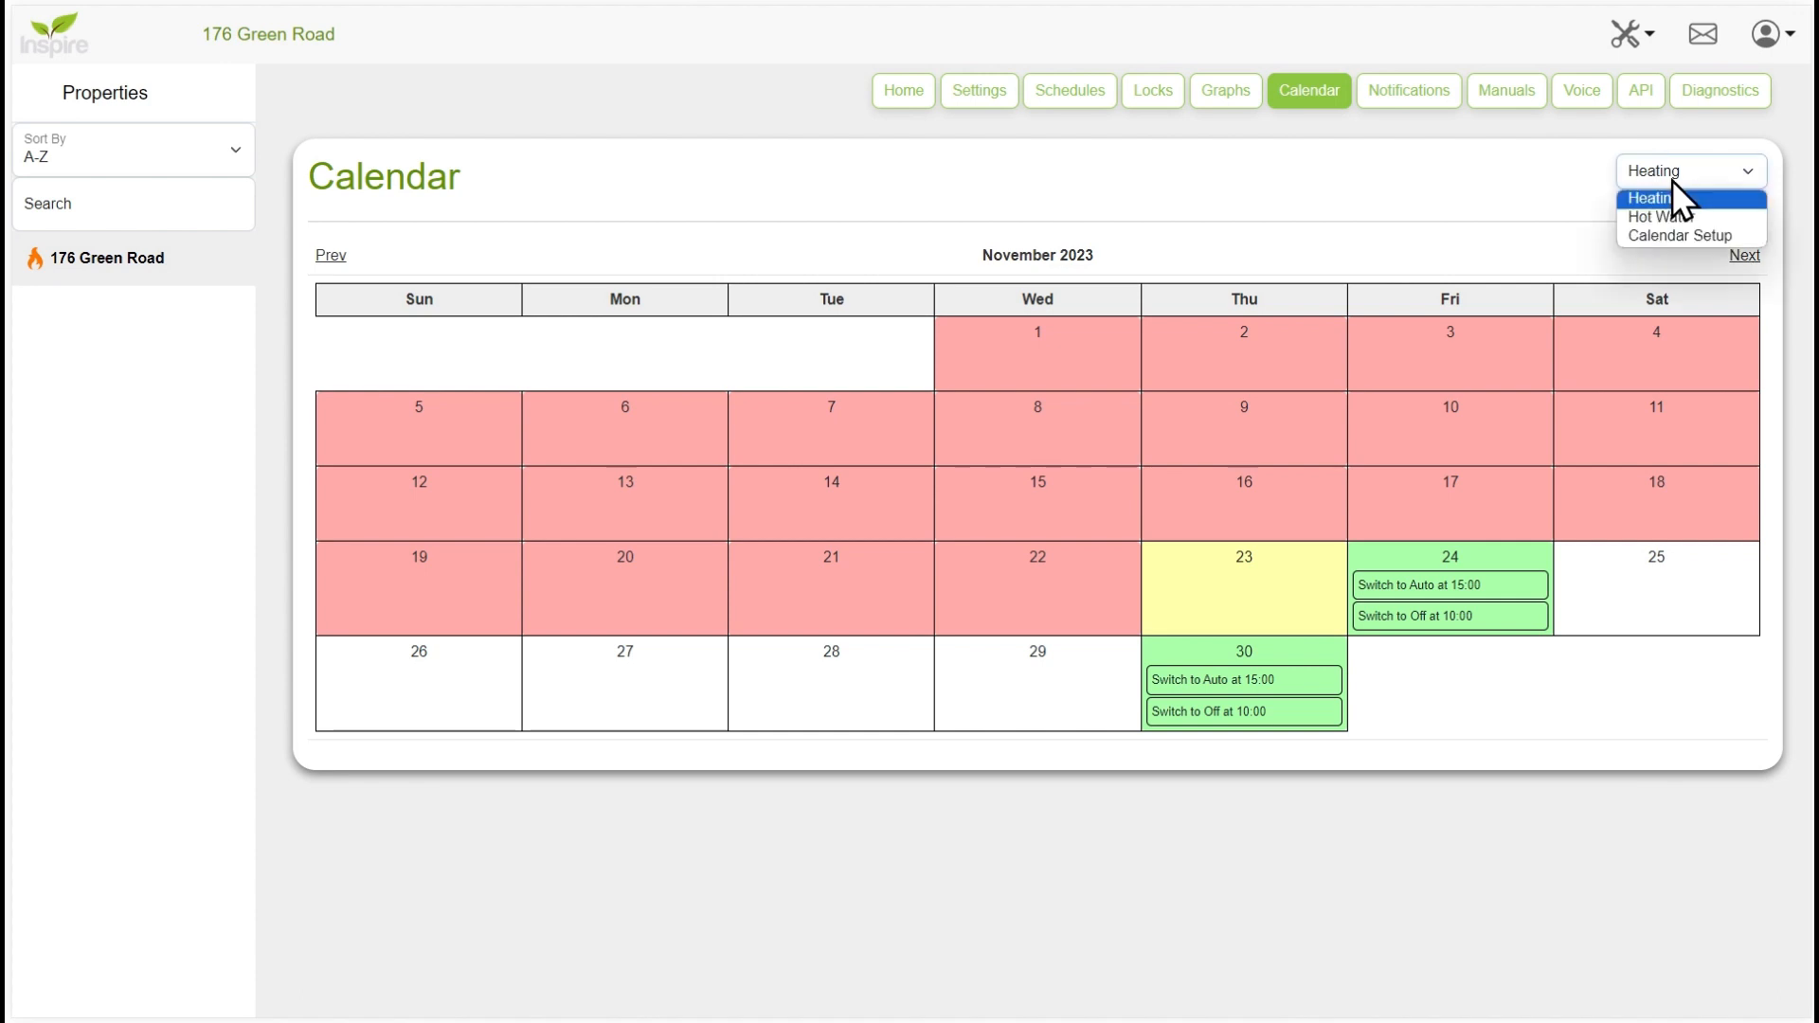
pyautogui.click(1662, 238)
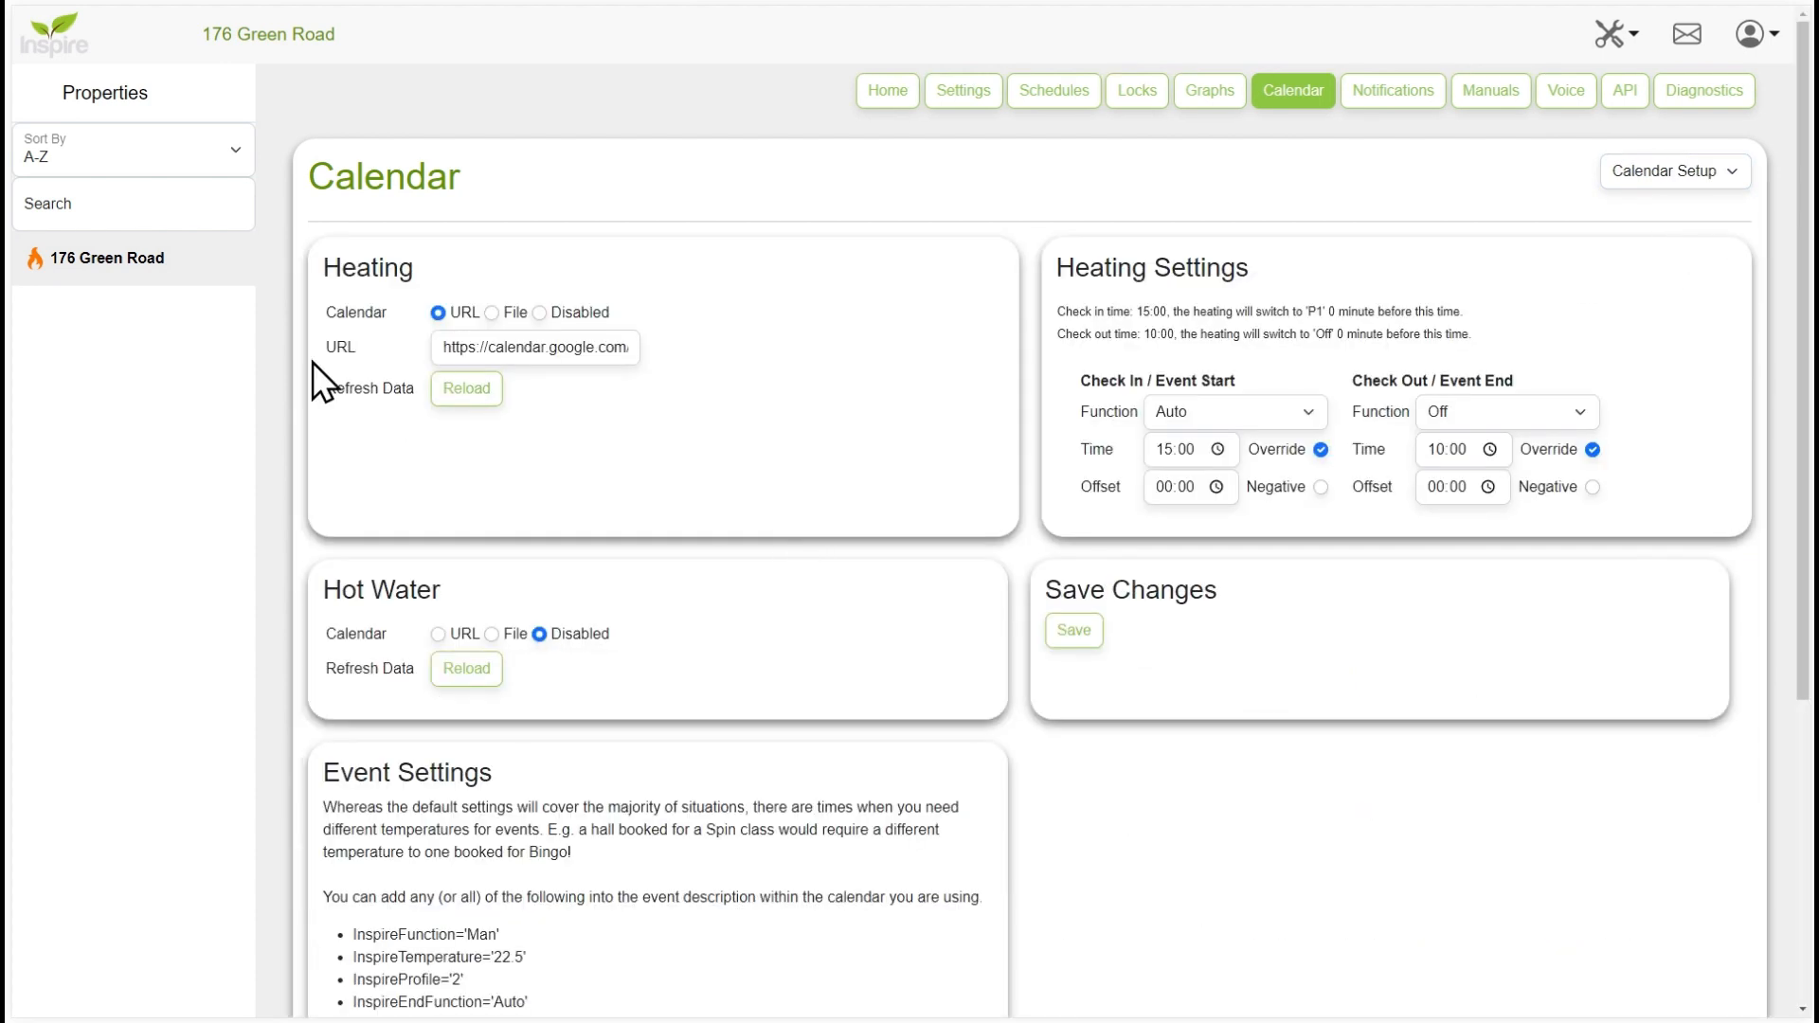
pyautogui.click(491, 391)
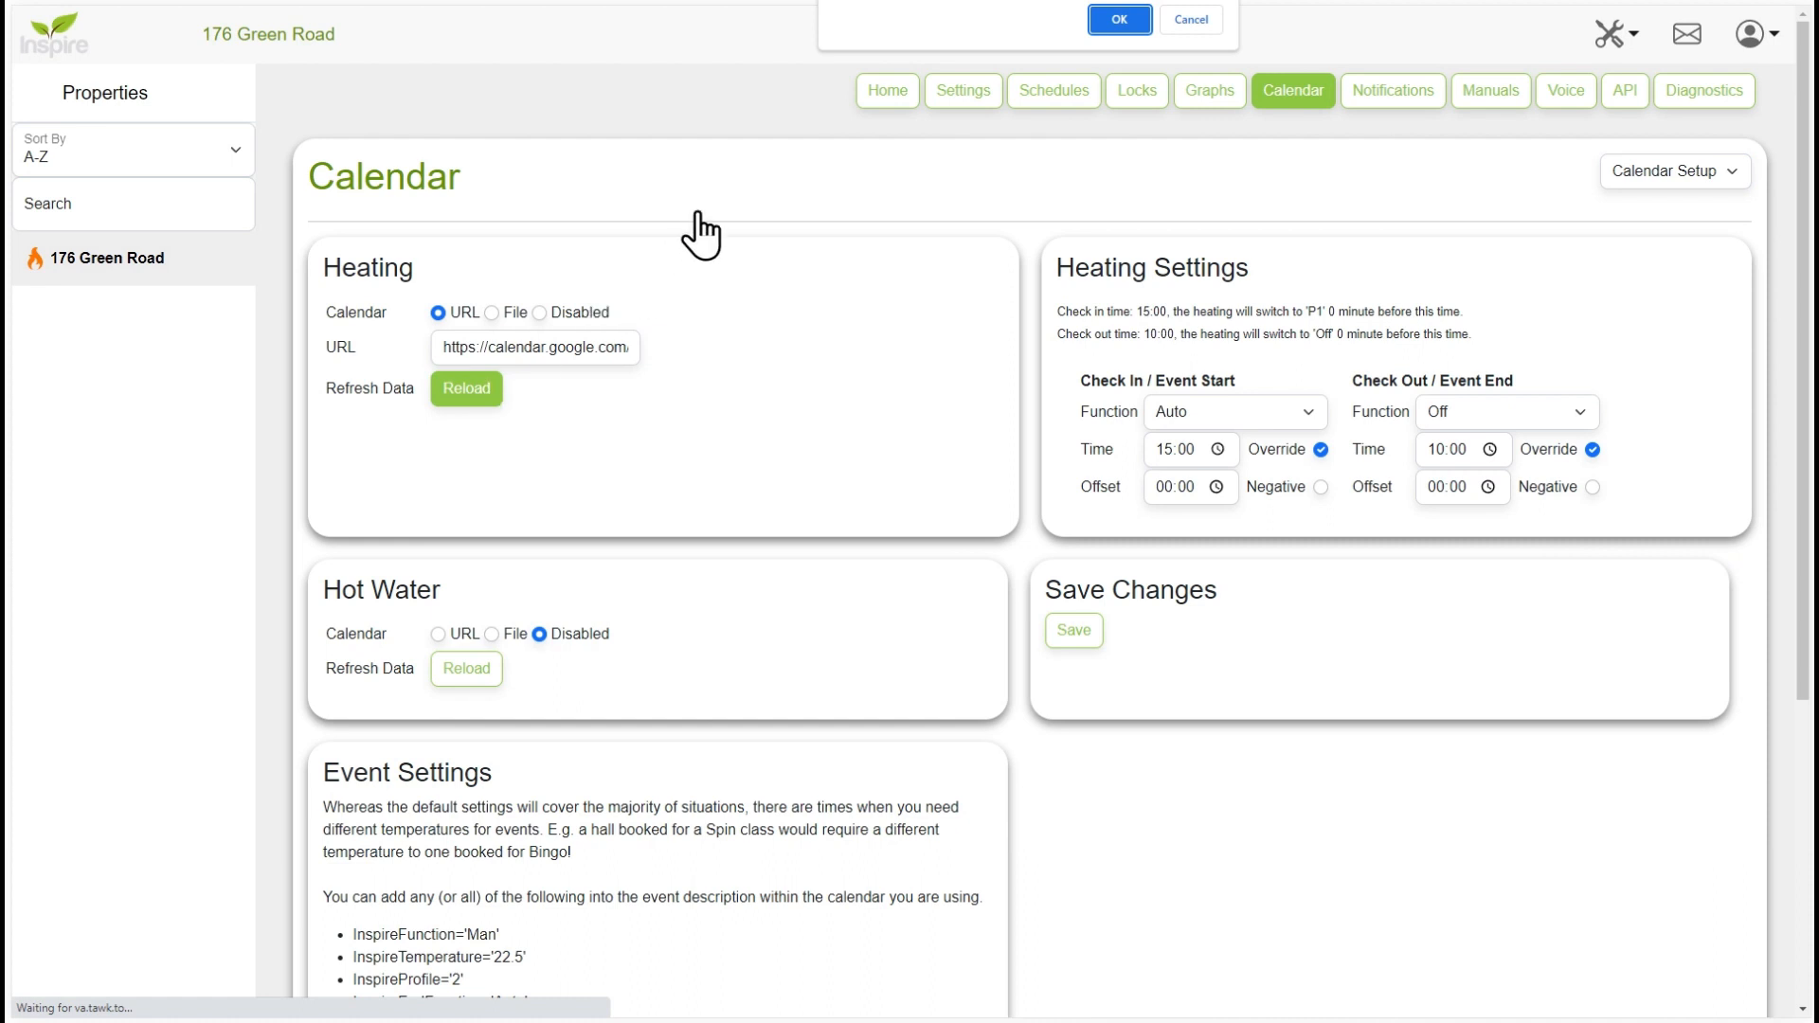
pyautogui.click(1106, 21)
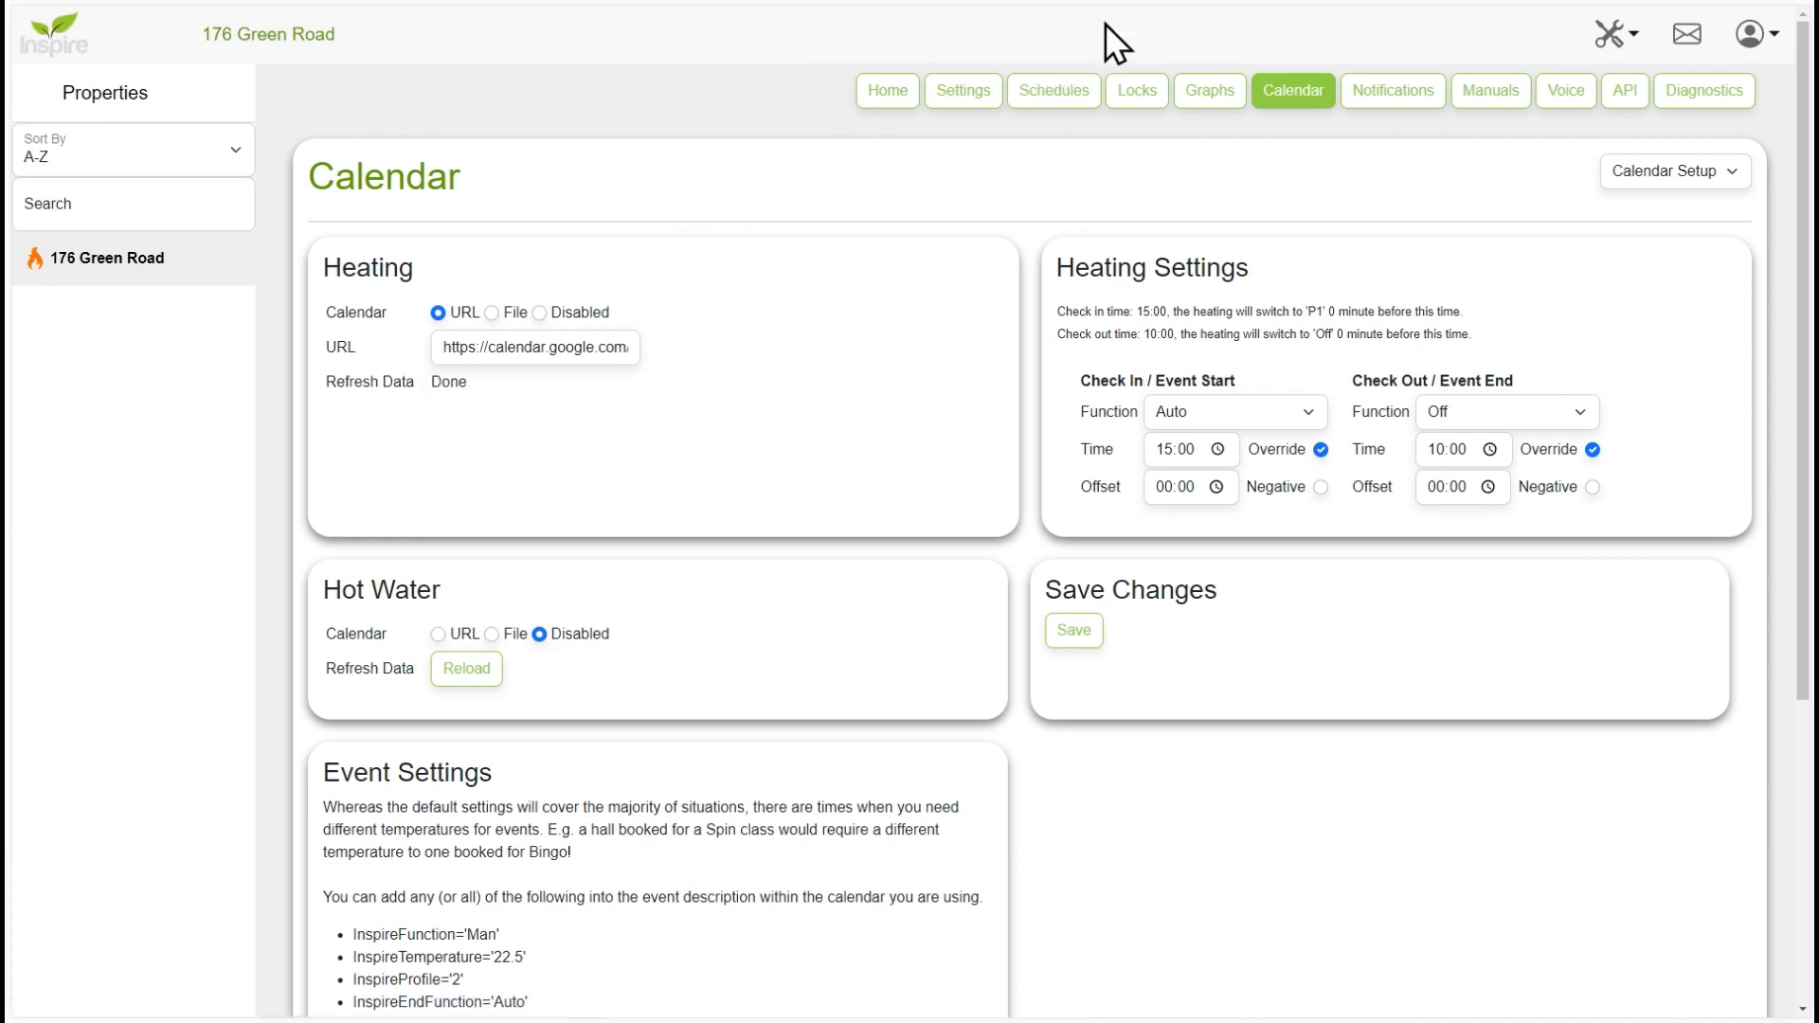
pyautogui.click(1299, 102)
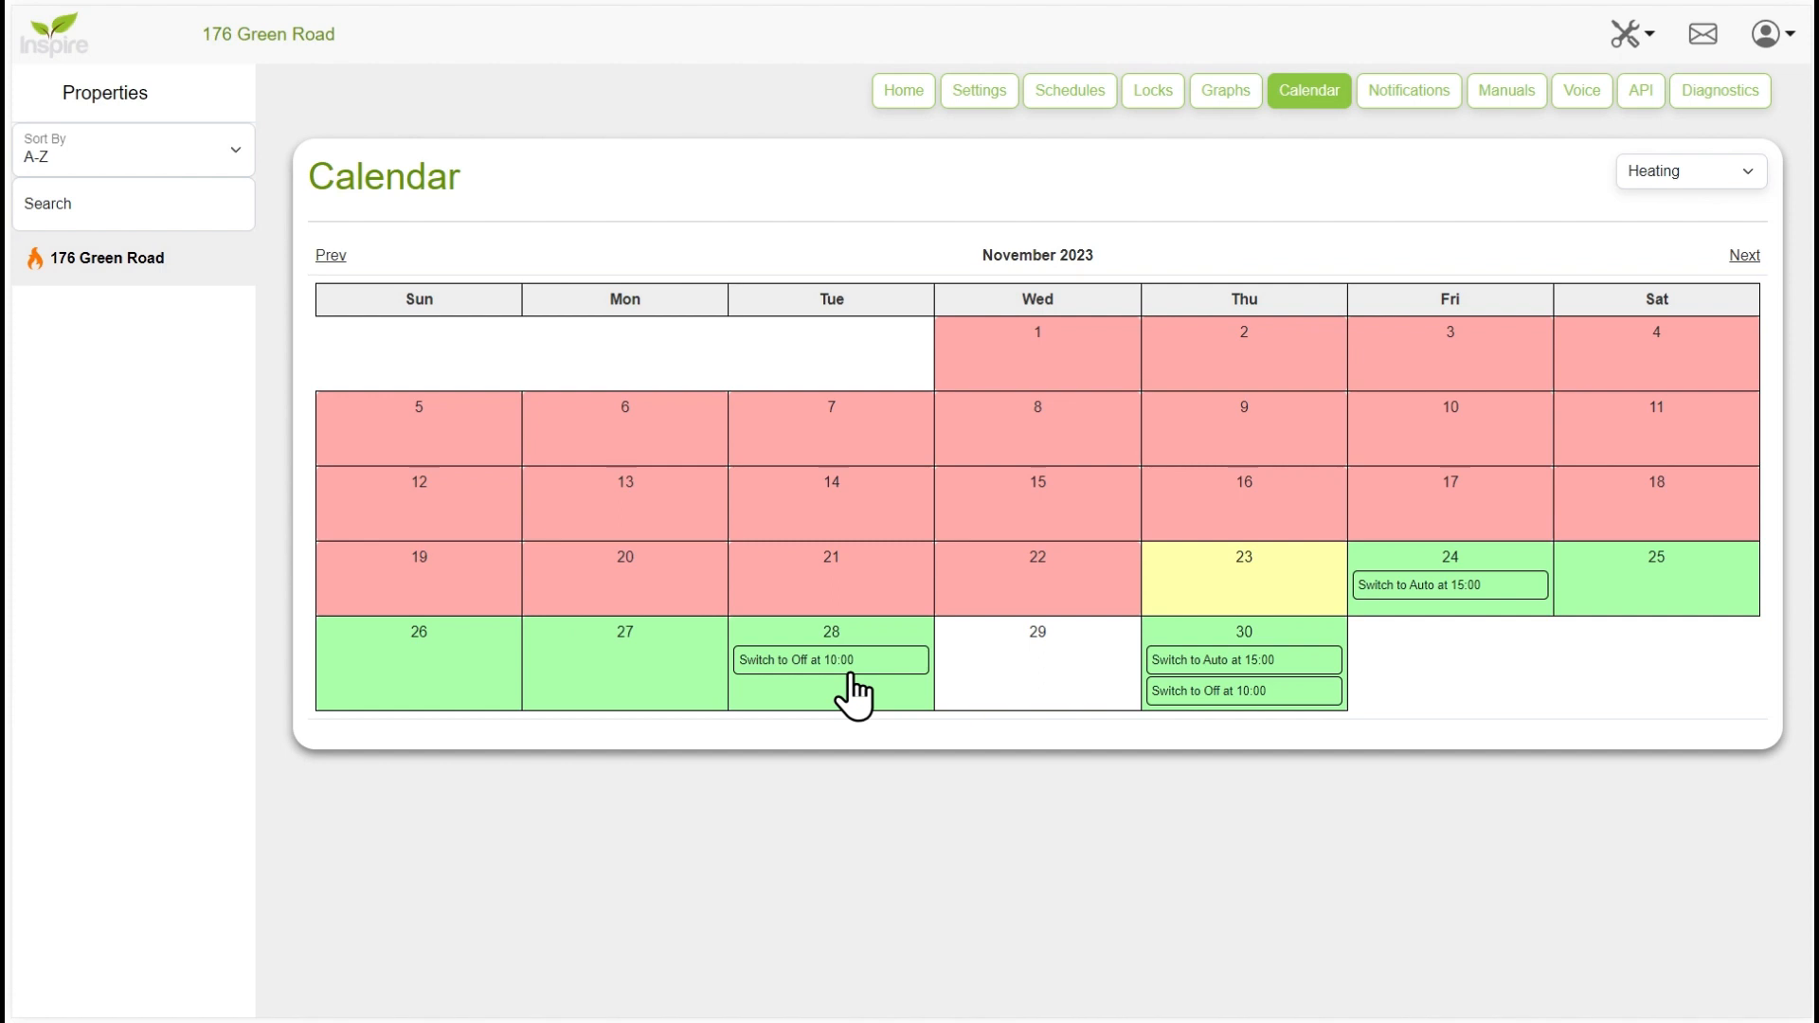
# - Return to the calendar setup and copy the six Inspire parameter lines, from InspireFunction to InspireEndProfile, out of the Event Settings instructions
pyautogui.click(1654, 168)
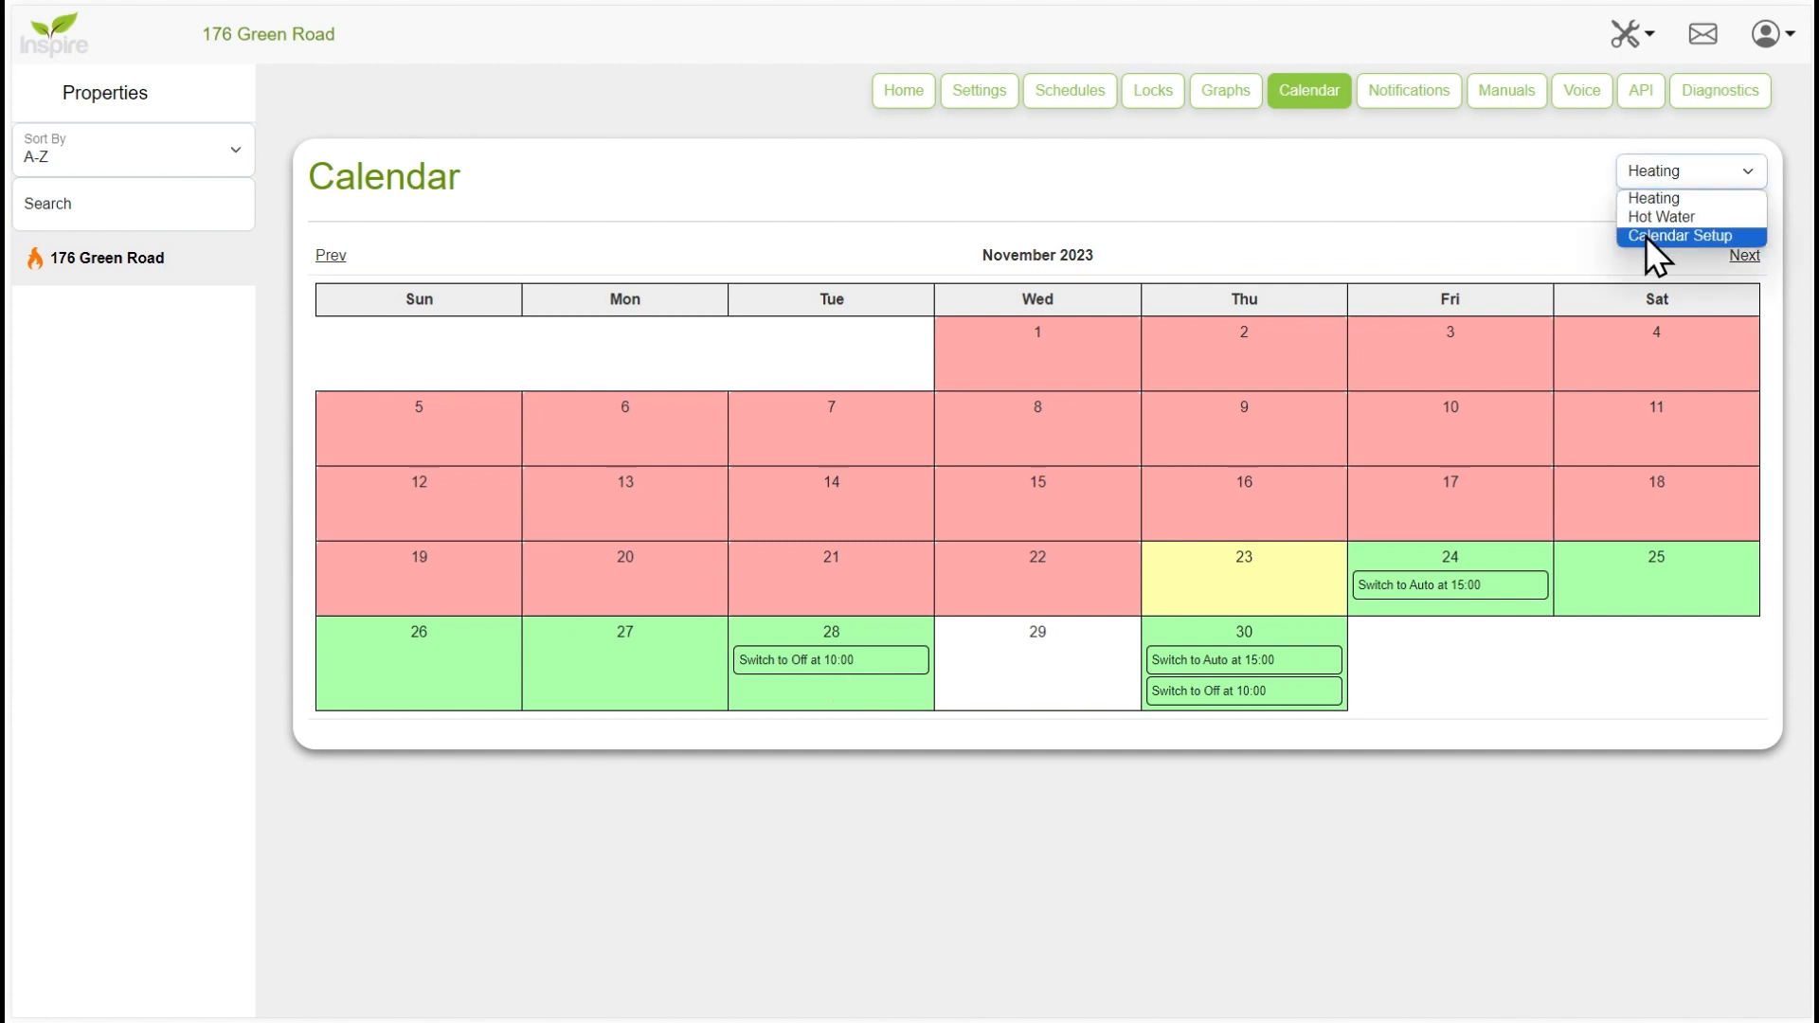
pyautogui.click(1646, 236)
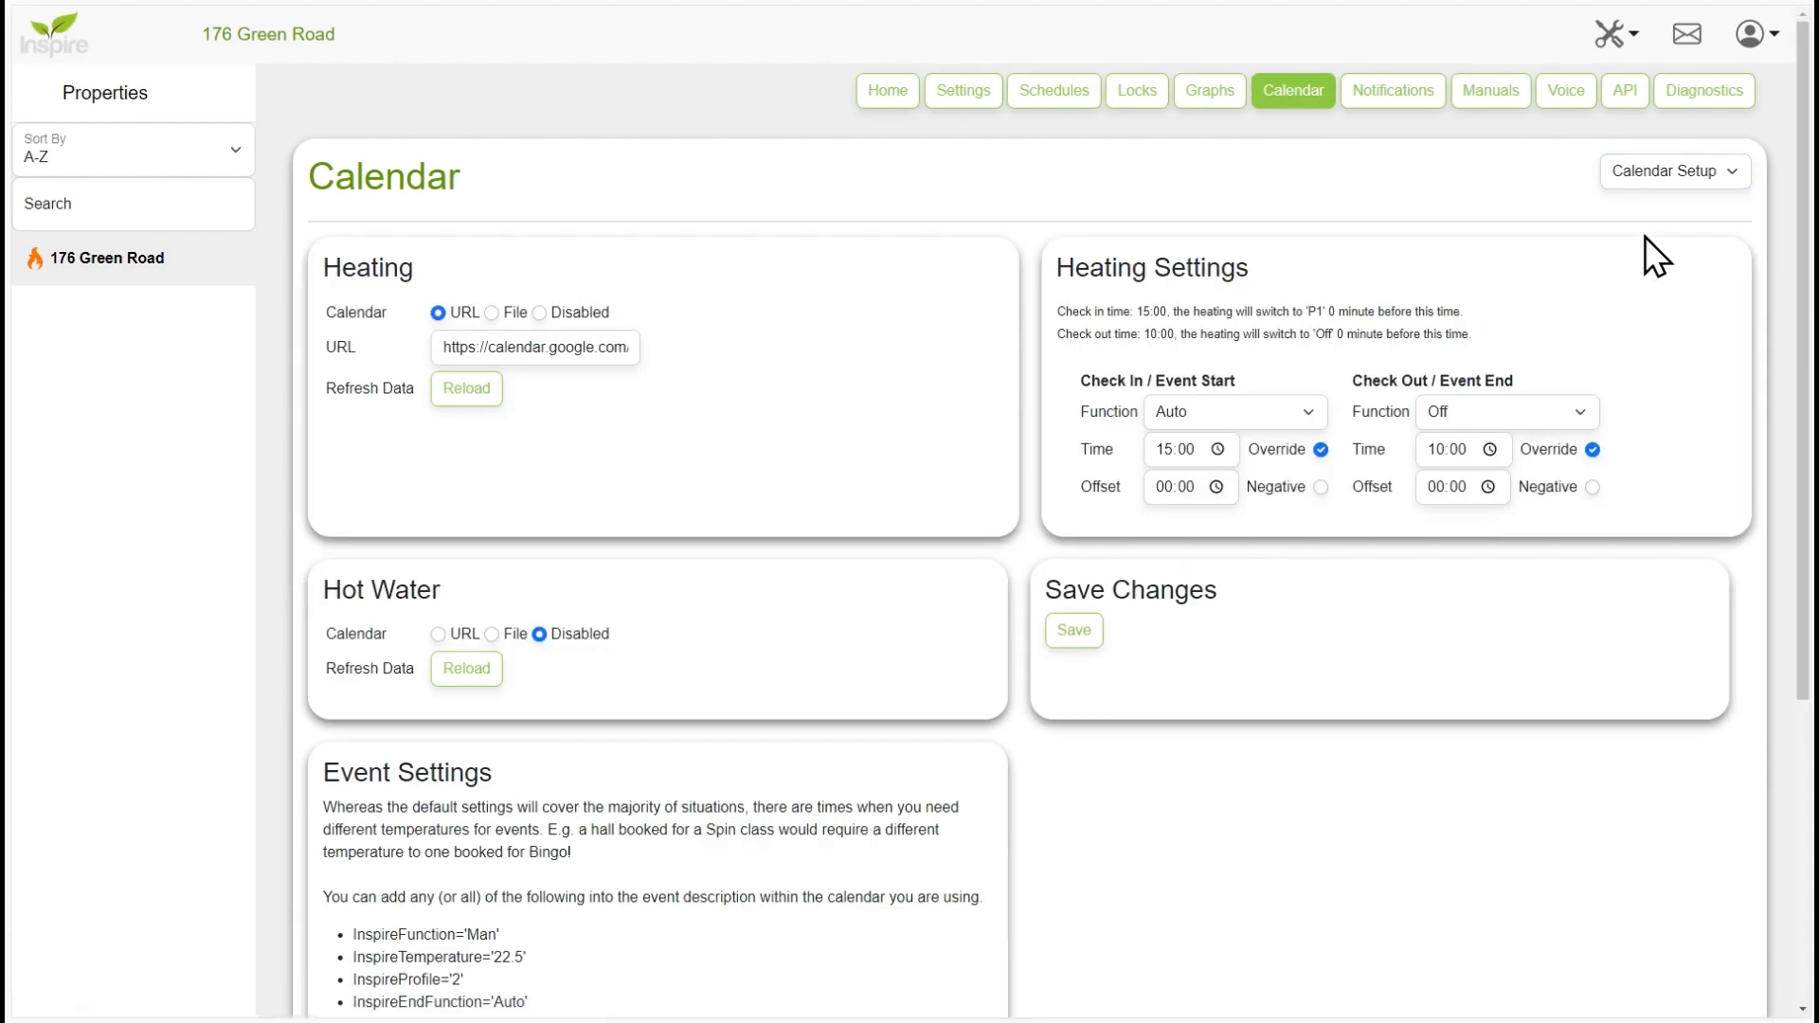
pyautogui.scroll(-2, 690, 798)
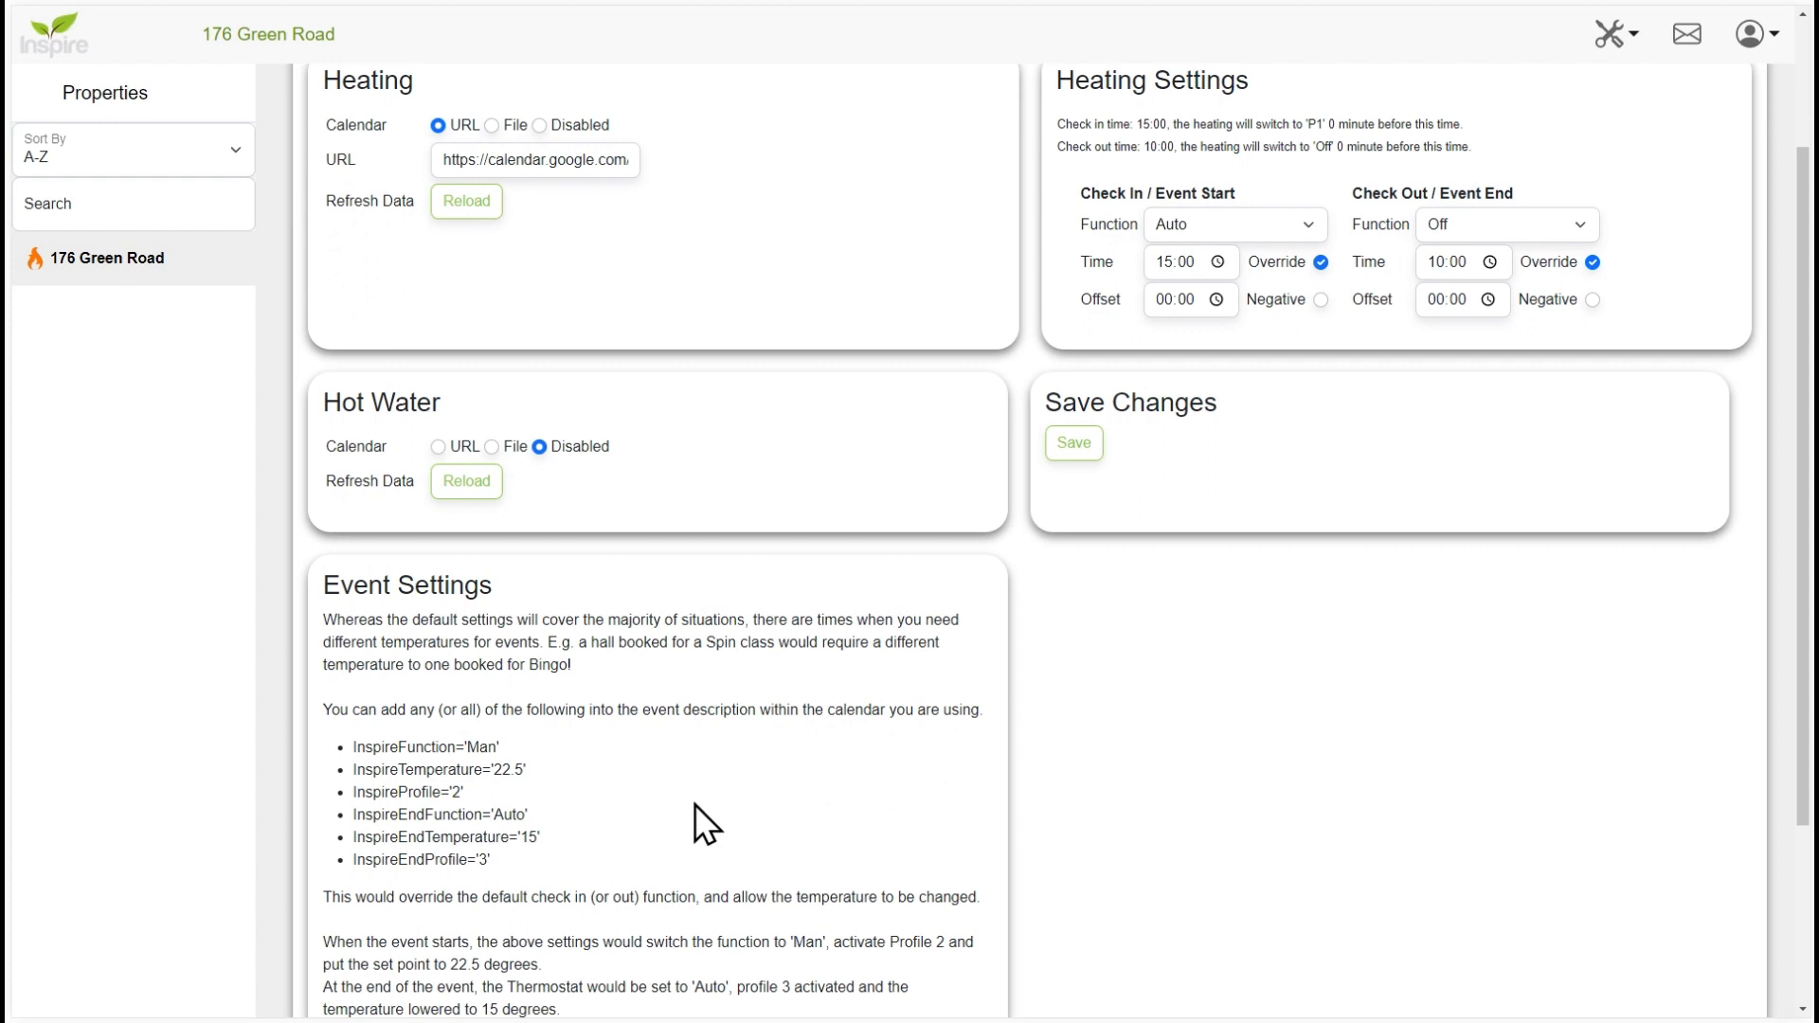
pyautogui.scroll(-2, 695, 805)
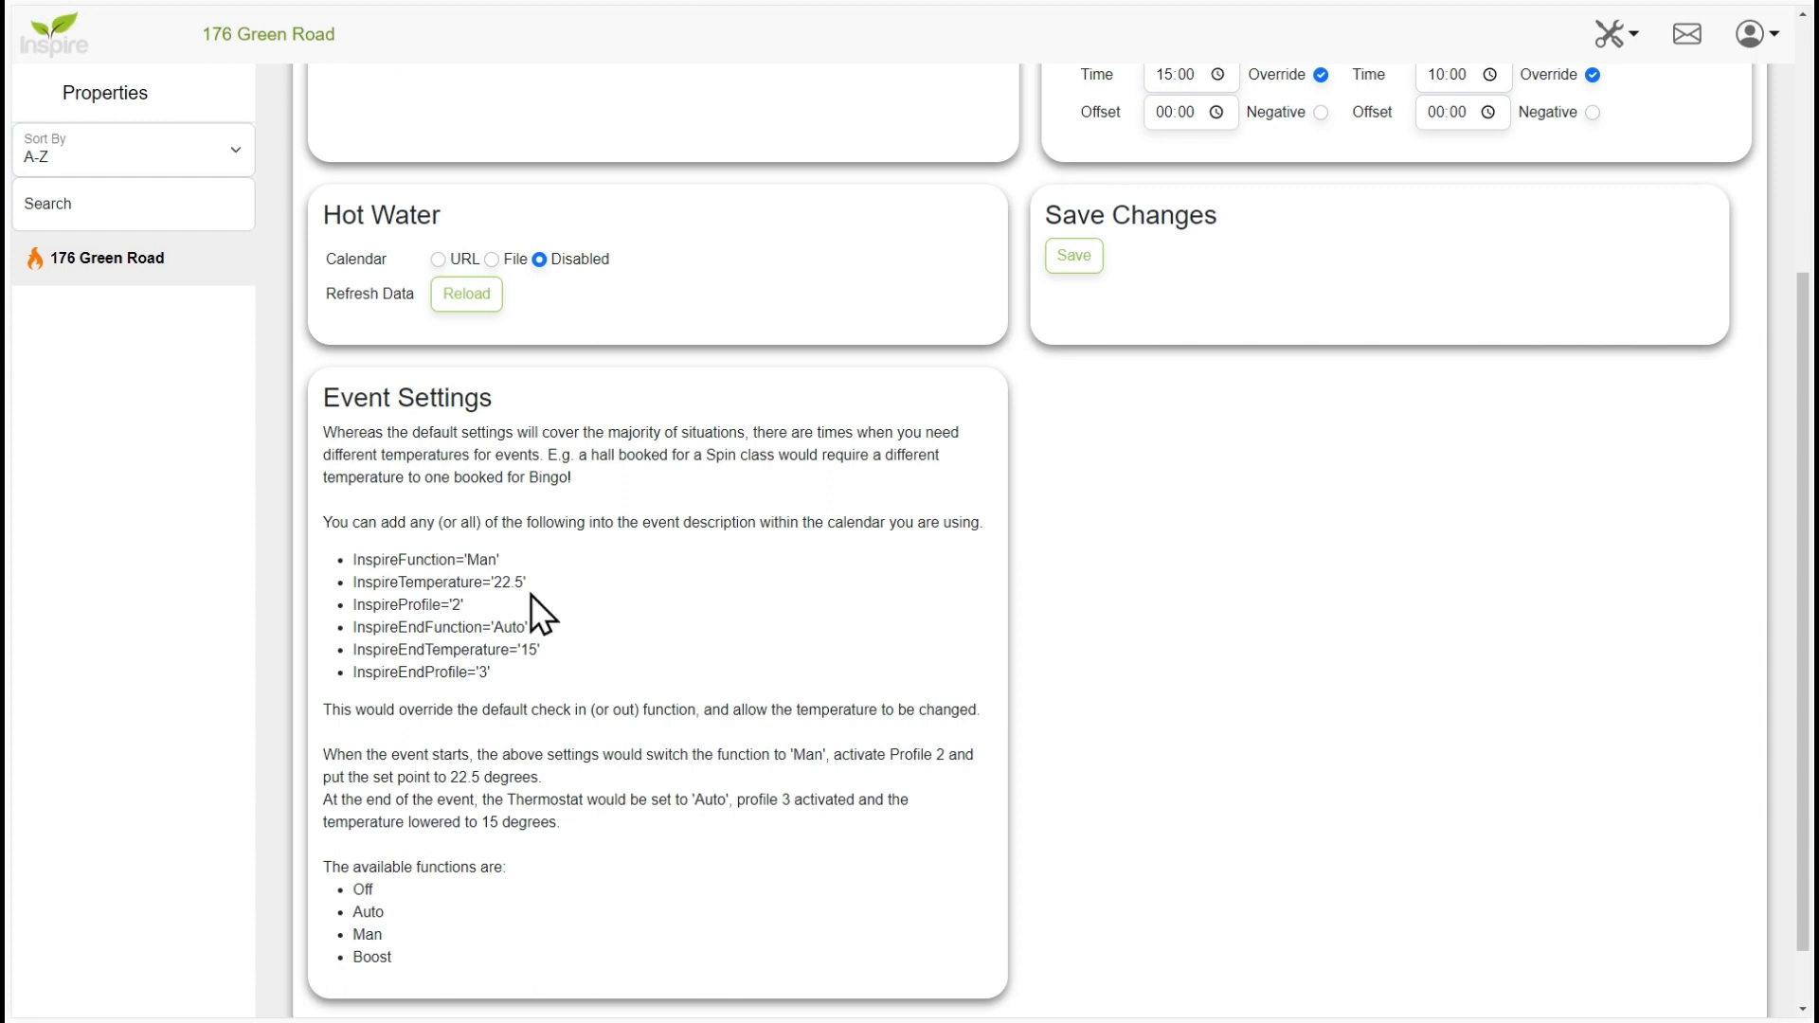
pyautogui.moveTo(527, 583); pyautogui.dragTo(336, 587)
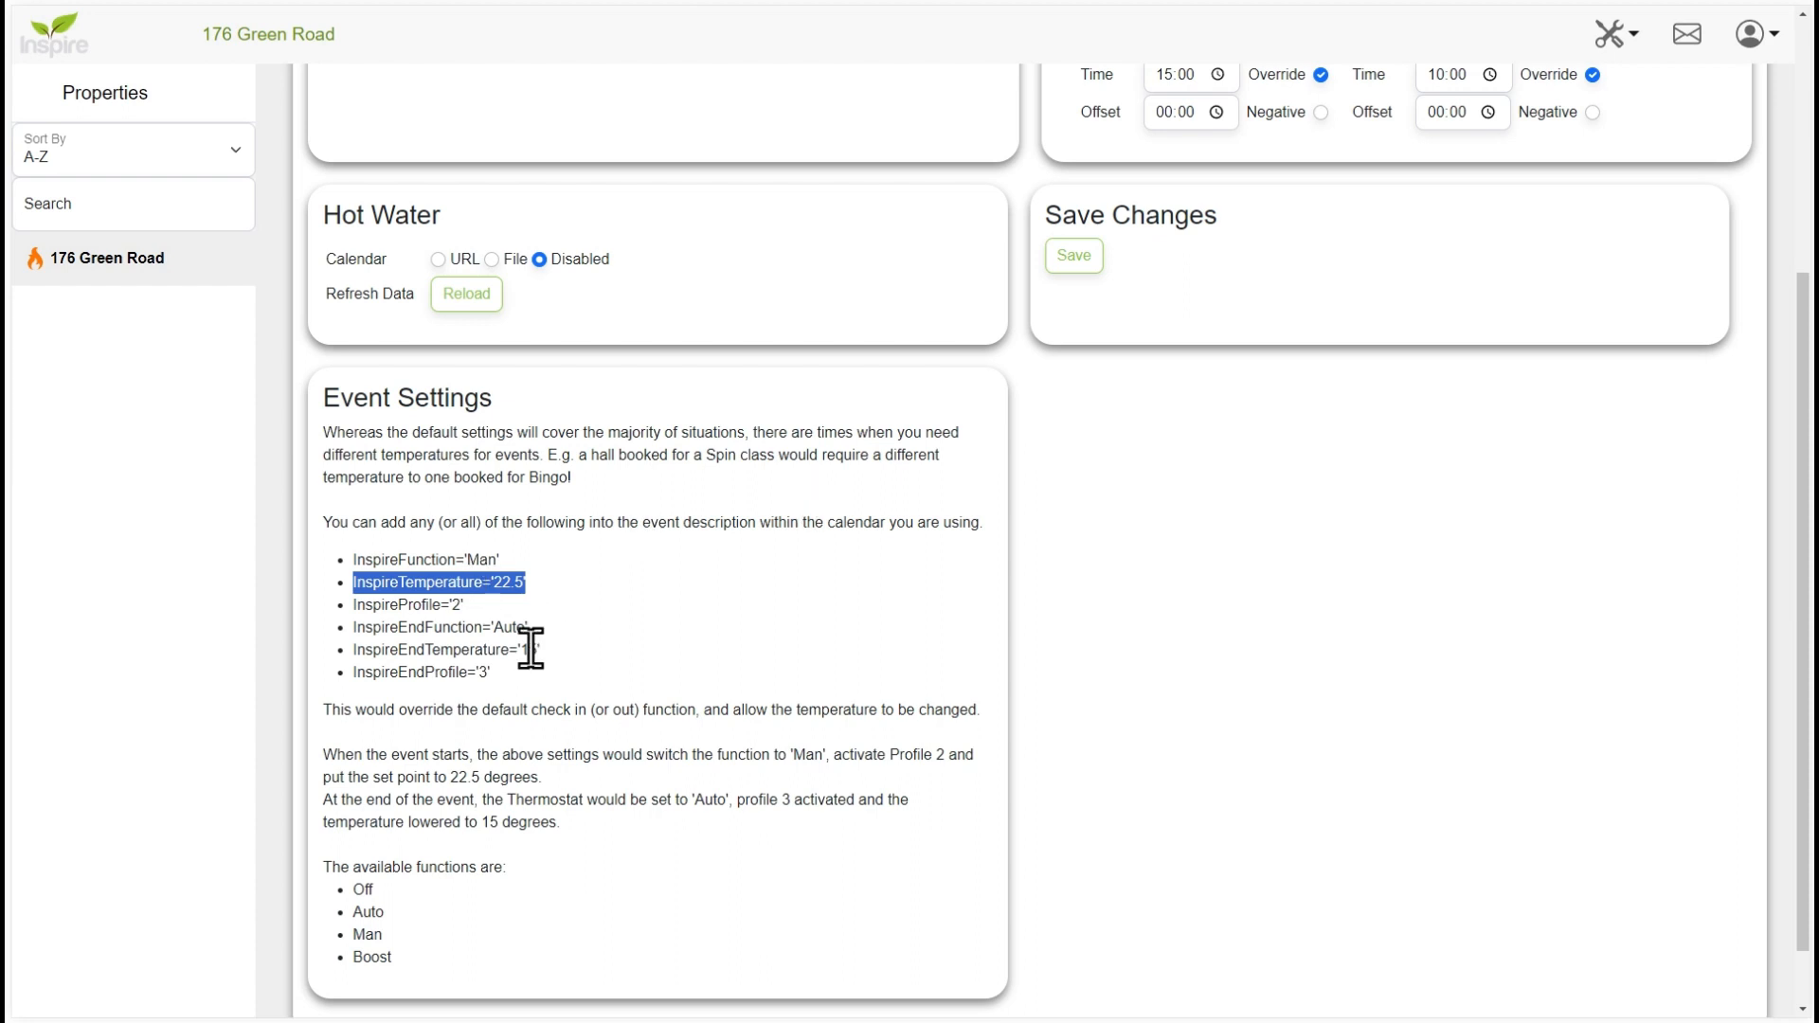
pyautogui.moveTo(550, 652); pyautogui.dragTo(375, 651)
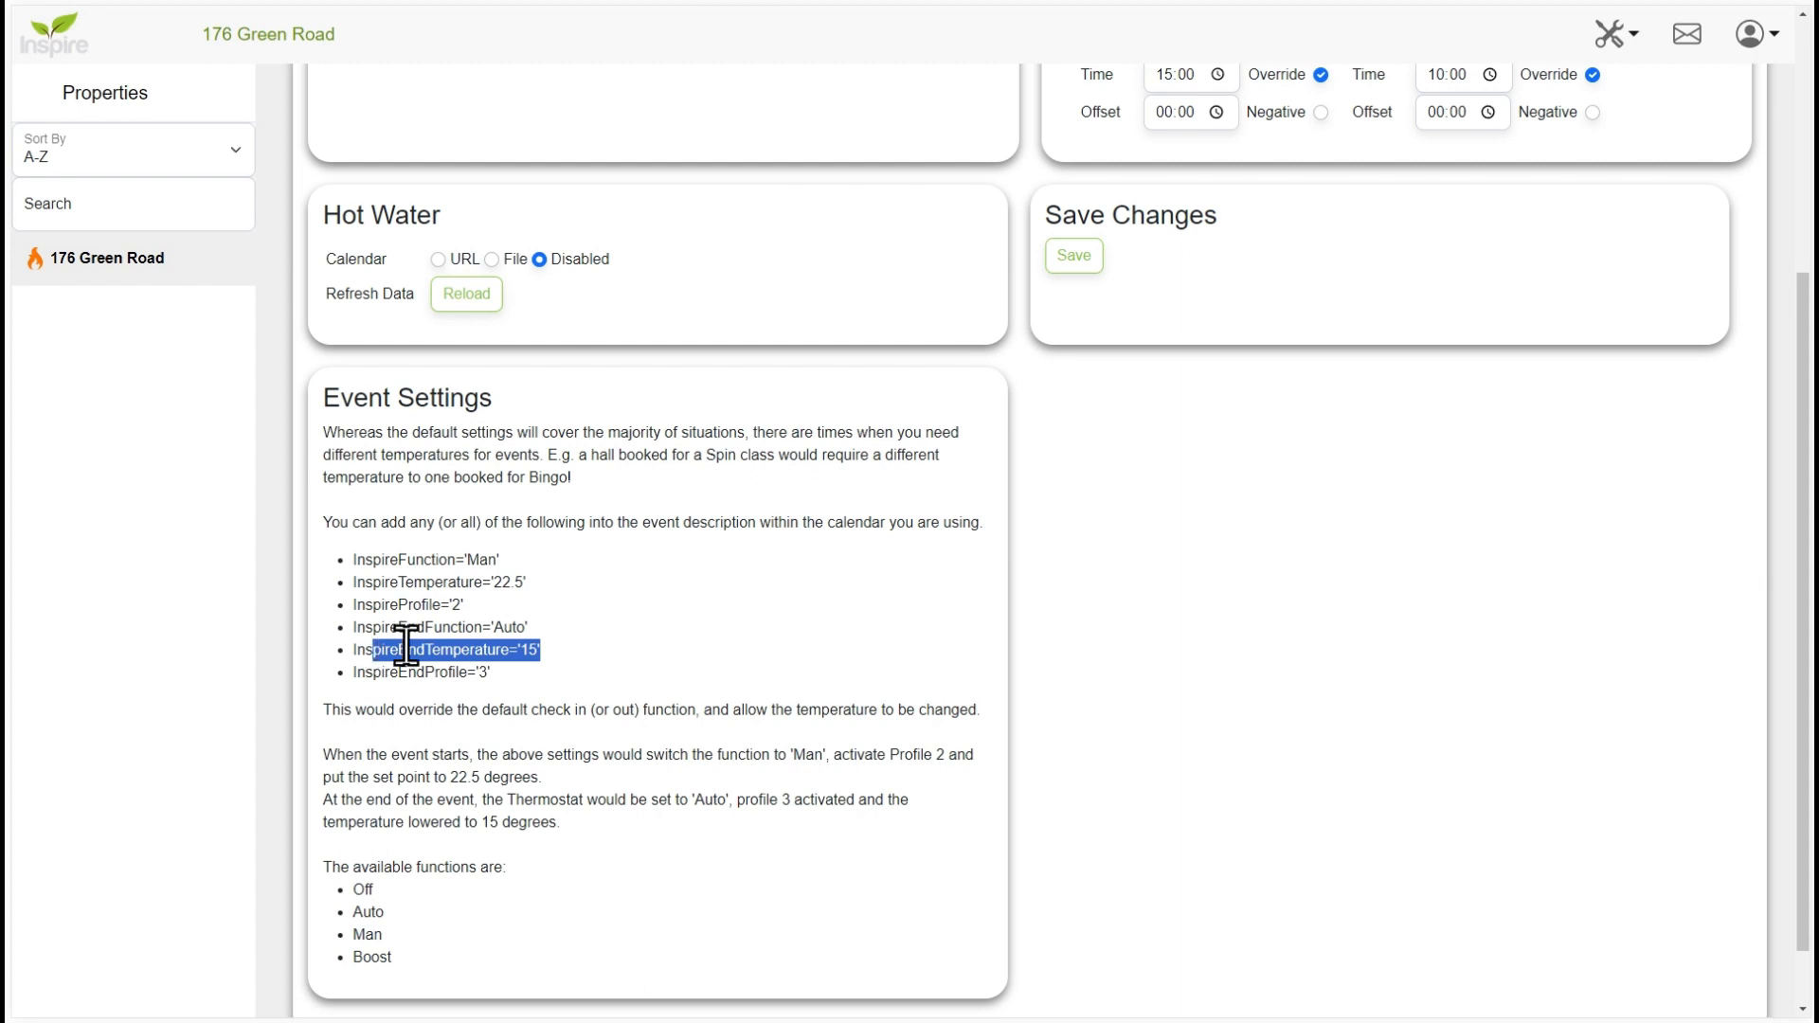
pyautogui.click(513, 673)
pyautogui.moveTo(513, 672); pyautogui.dragTo(327, 561)
pyautogui.hotkey('ctrl', 'c')
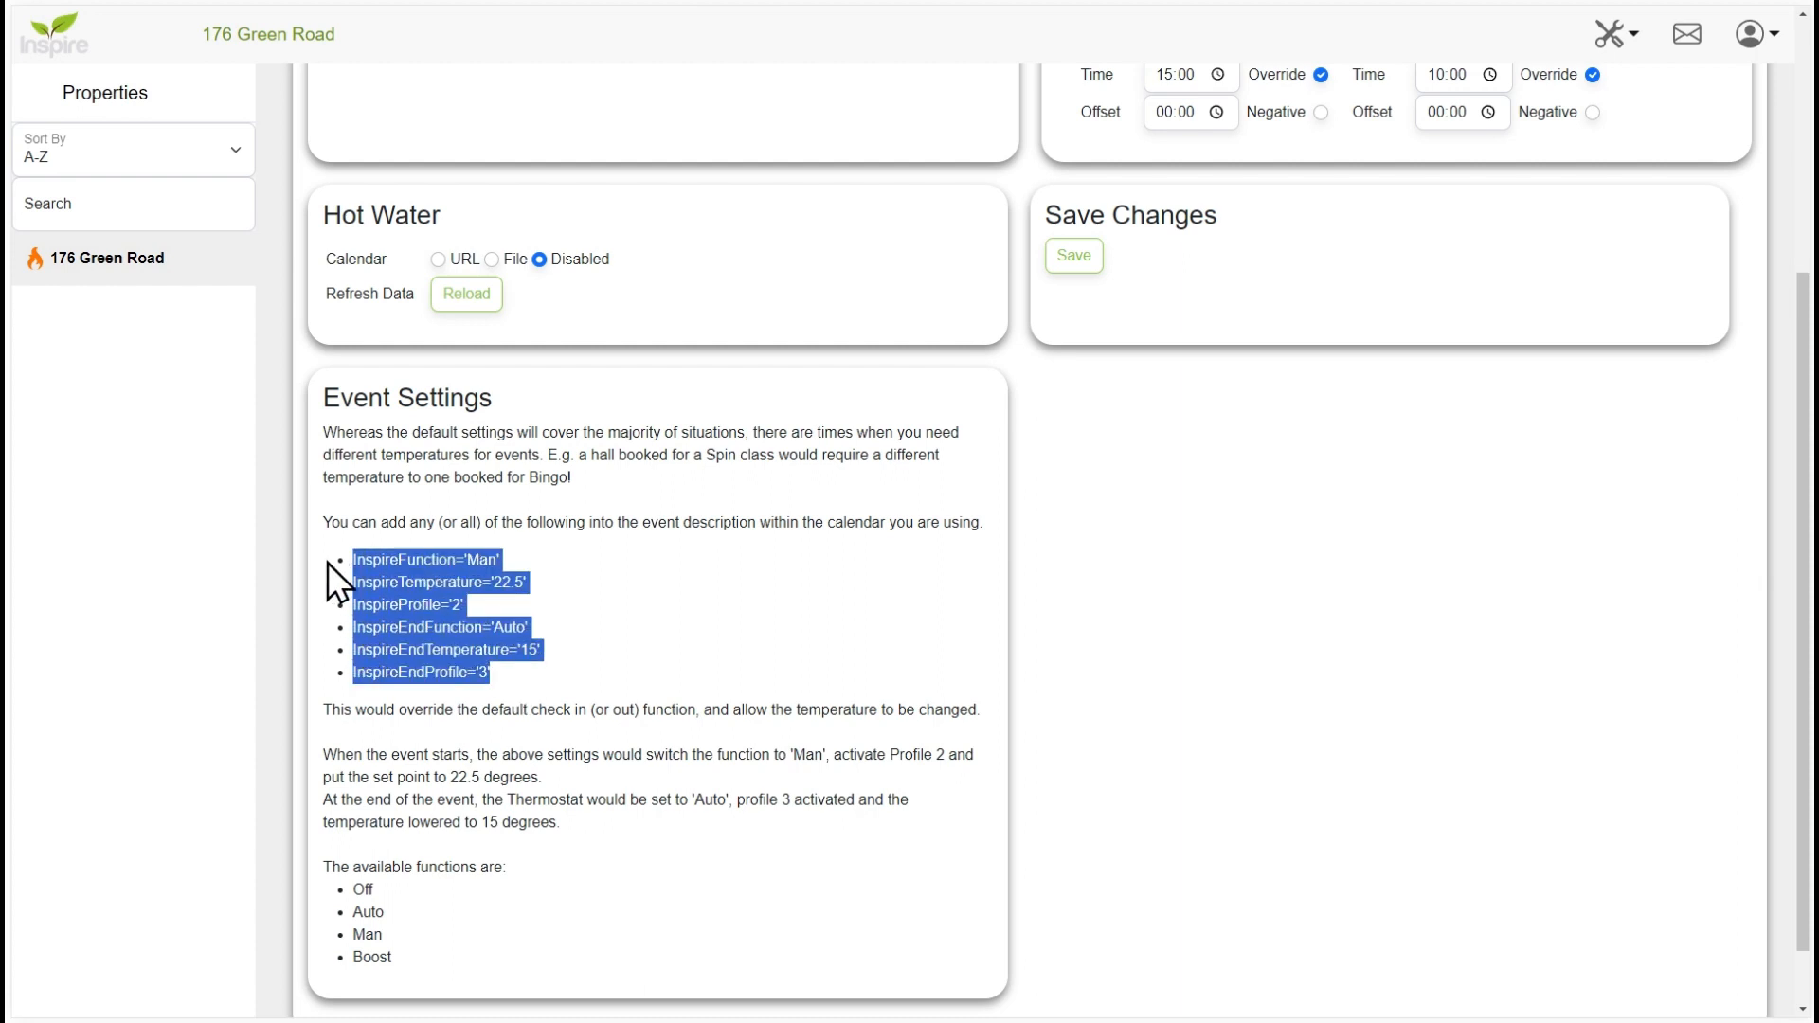
# - Switch to Google Calendar, open the untitled November 24 event for editing, and paste the Inspire parameter lines into its description
pyautogui.hotkey('ctrl', 'Tab')
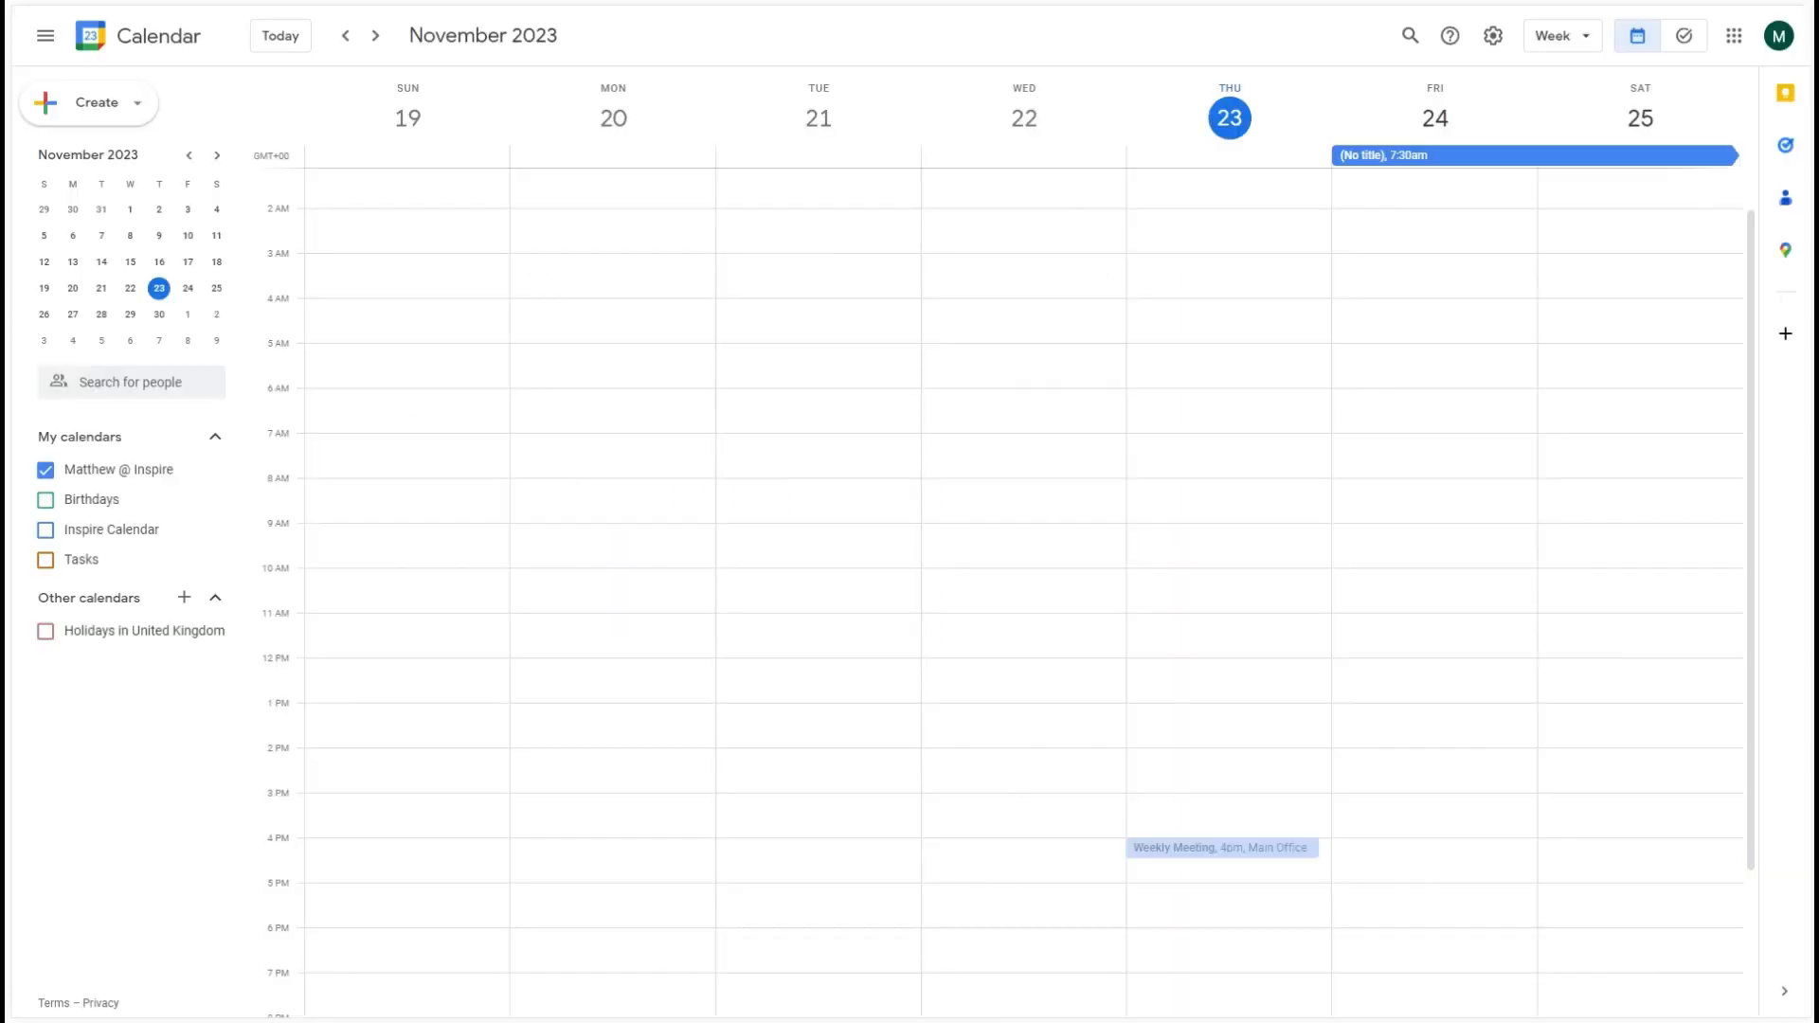
pyautogui.click(1415, 152)
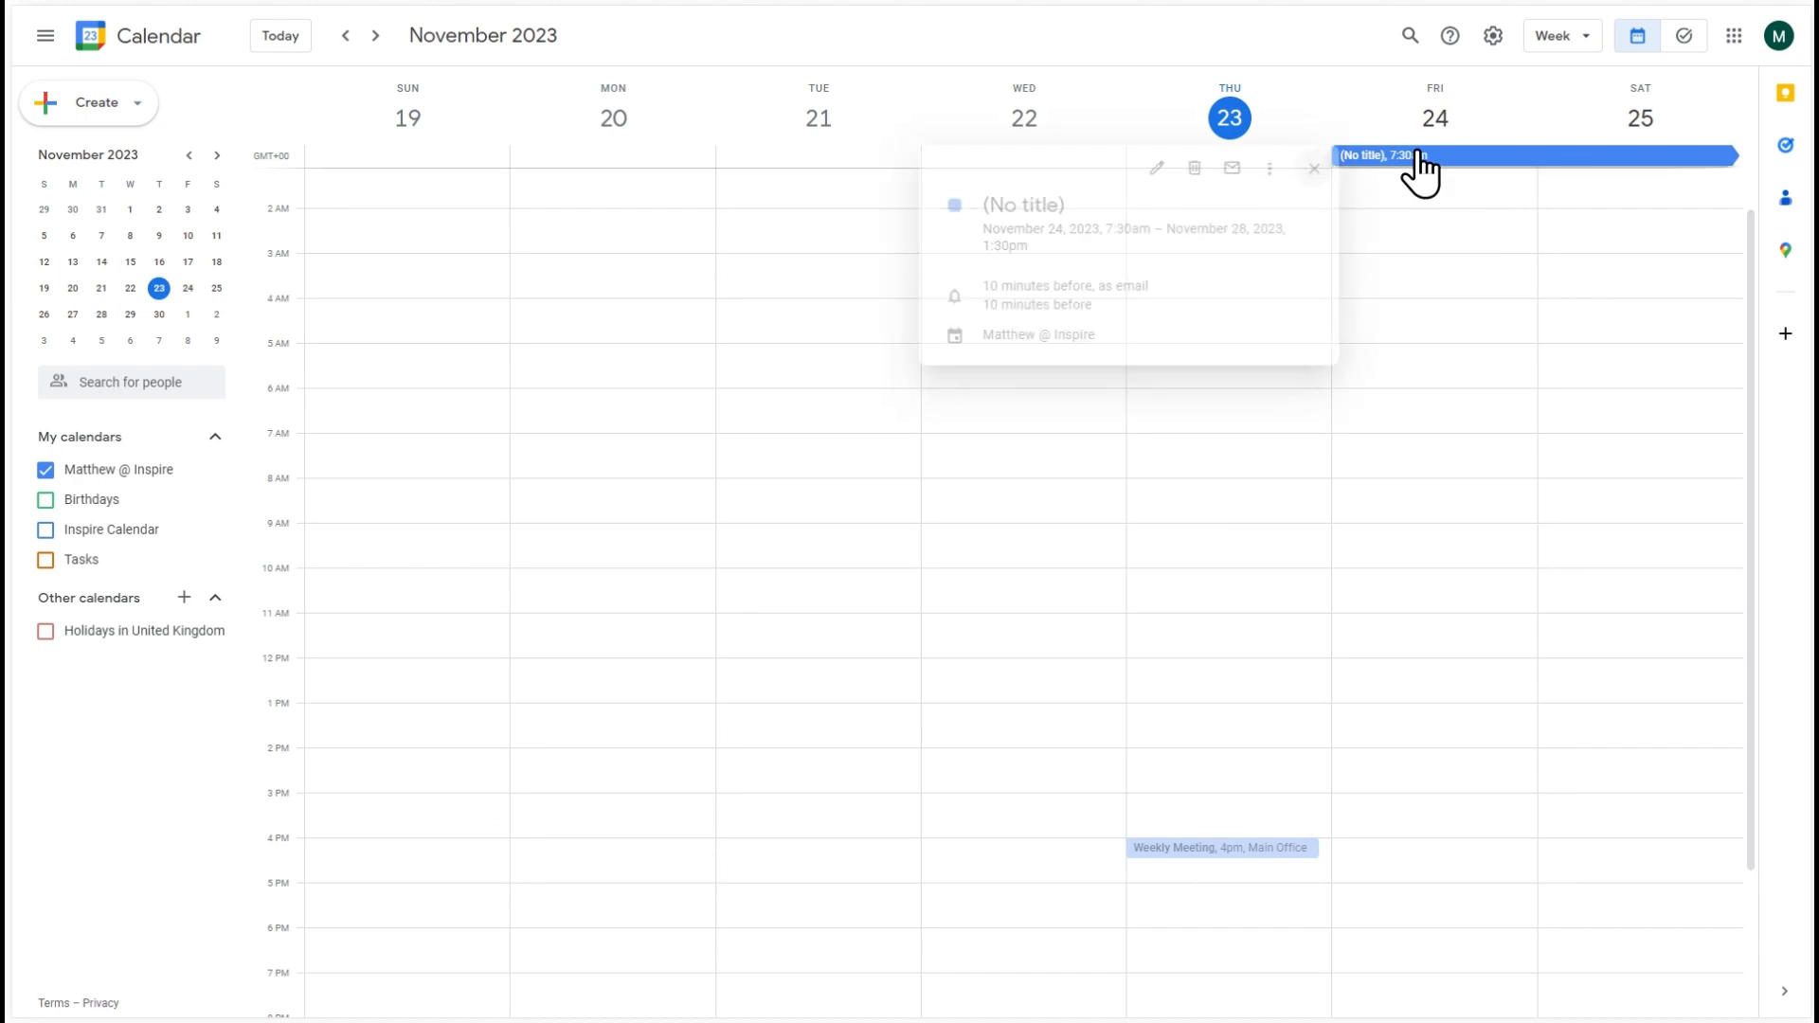
pyautogui.click(1424, 157)
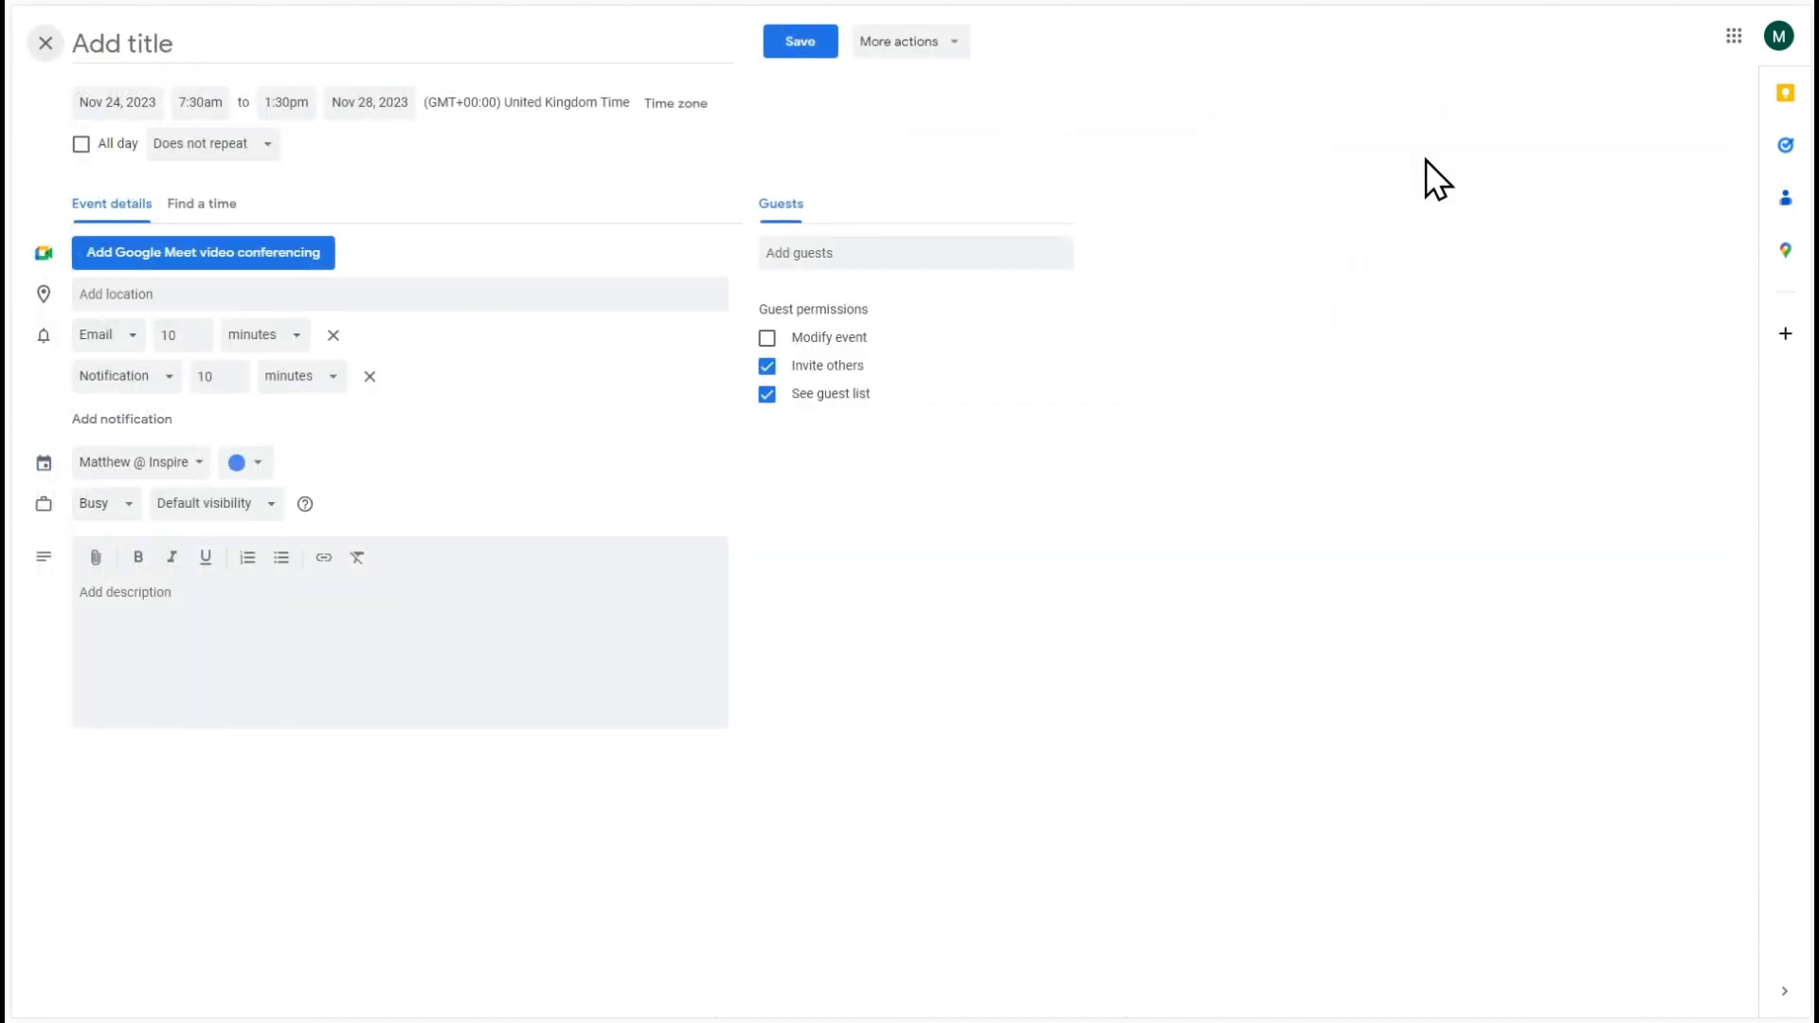
pyautogui.click(296, 639)
pyautogui.hotkey('ctrl', 'v')
pyautogui.click(288, 634)
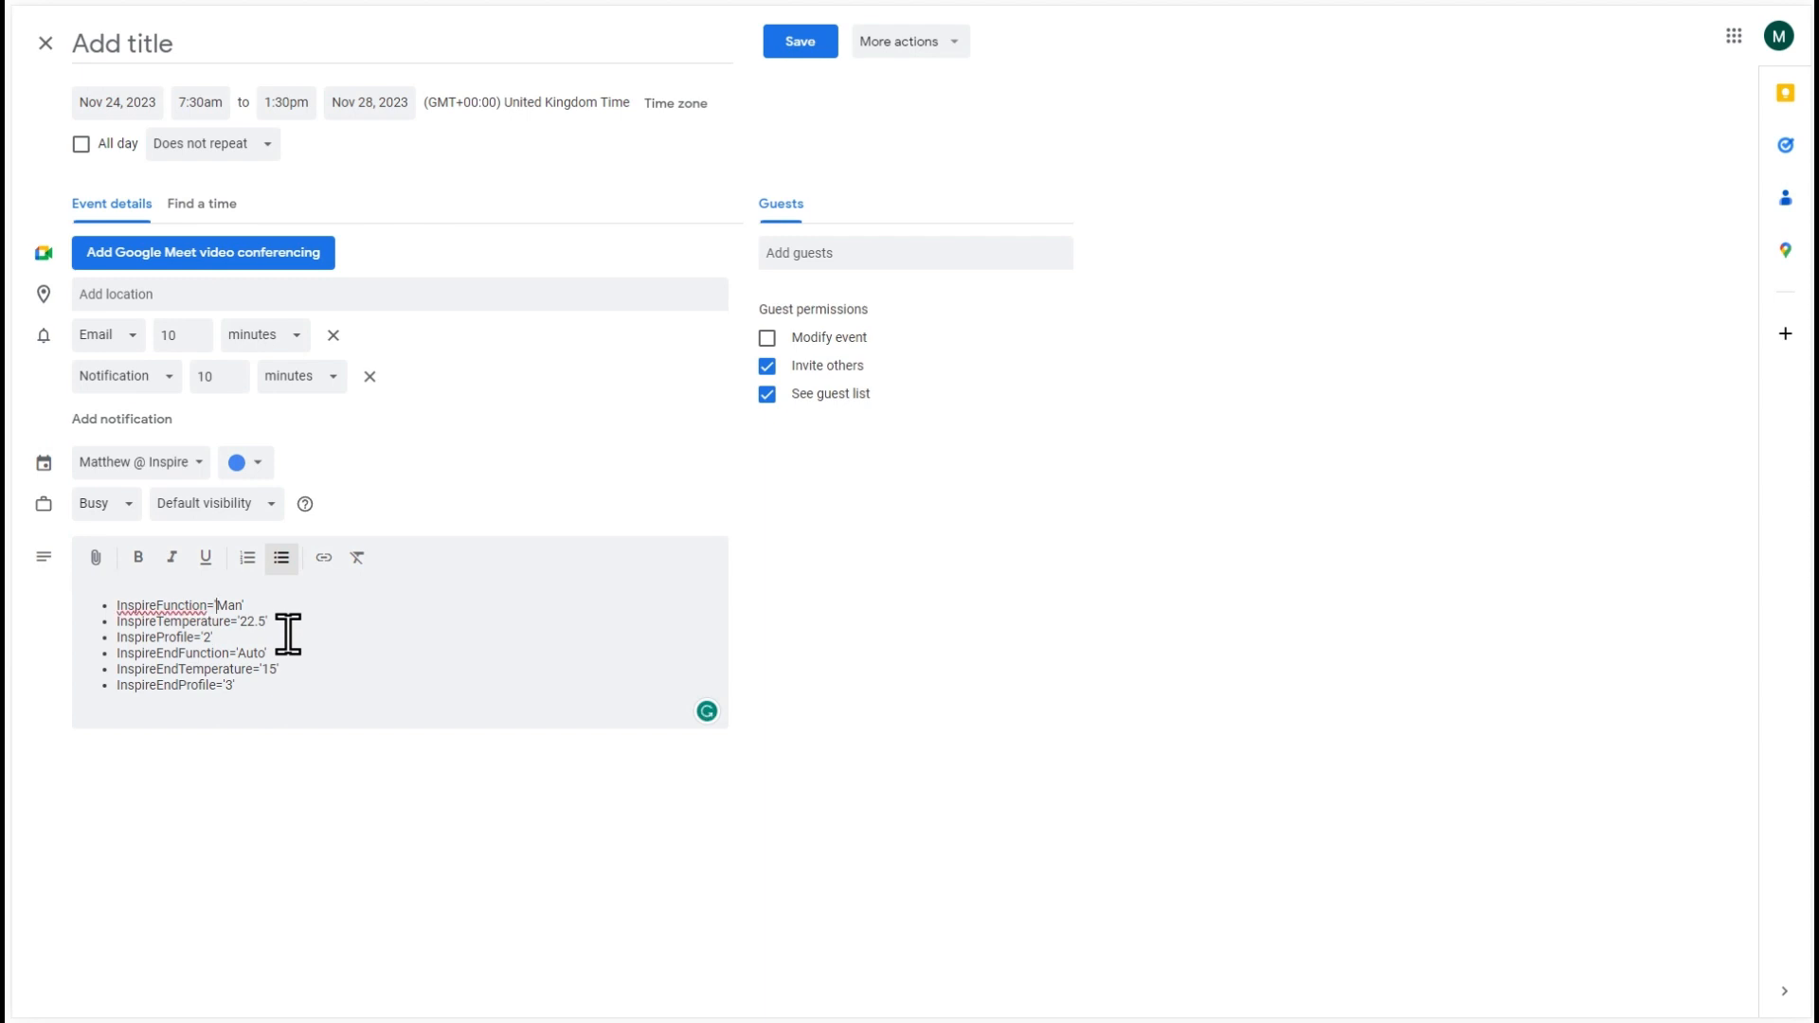
# - Set the InspireTemperature value in the event description to '25.0'
pyautogui.press('Down')
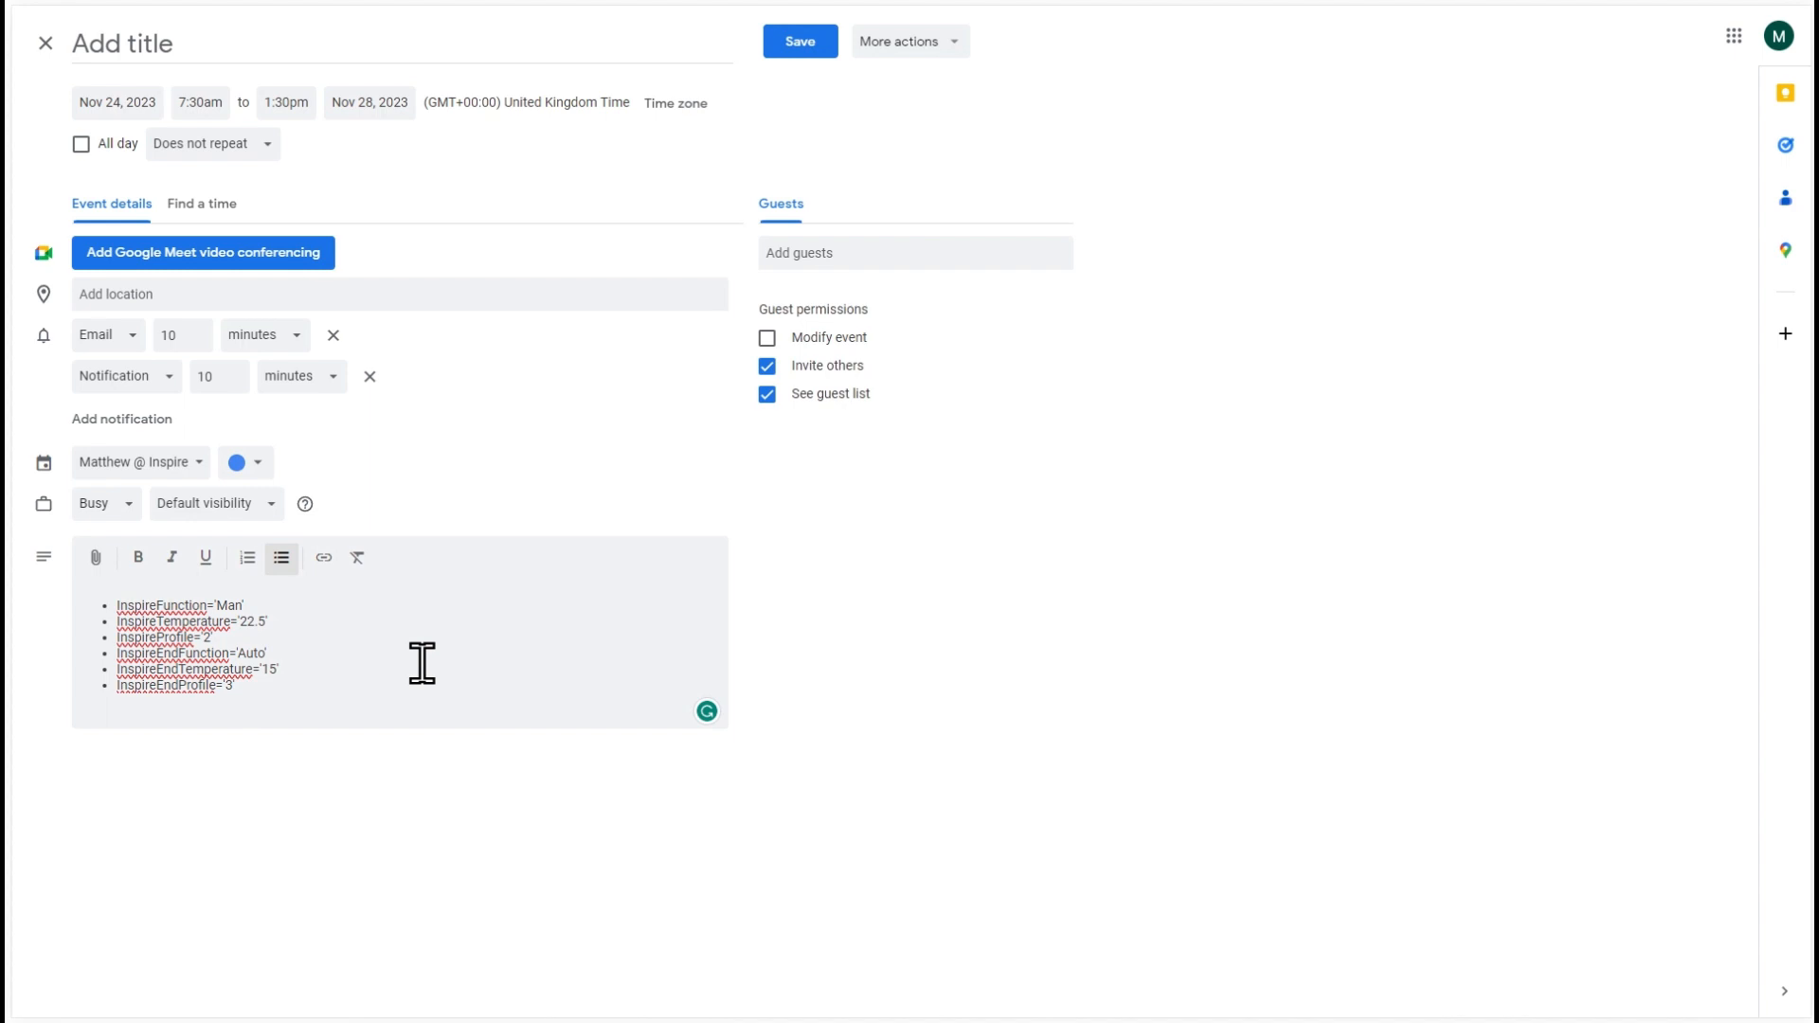
pyautogui.press('Delete')
pyautogui.write('0')
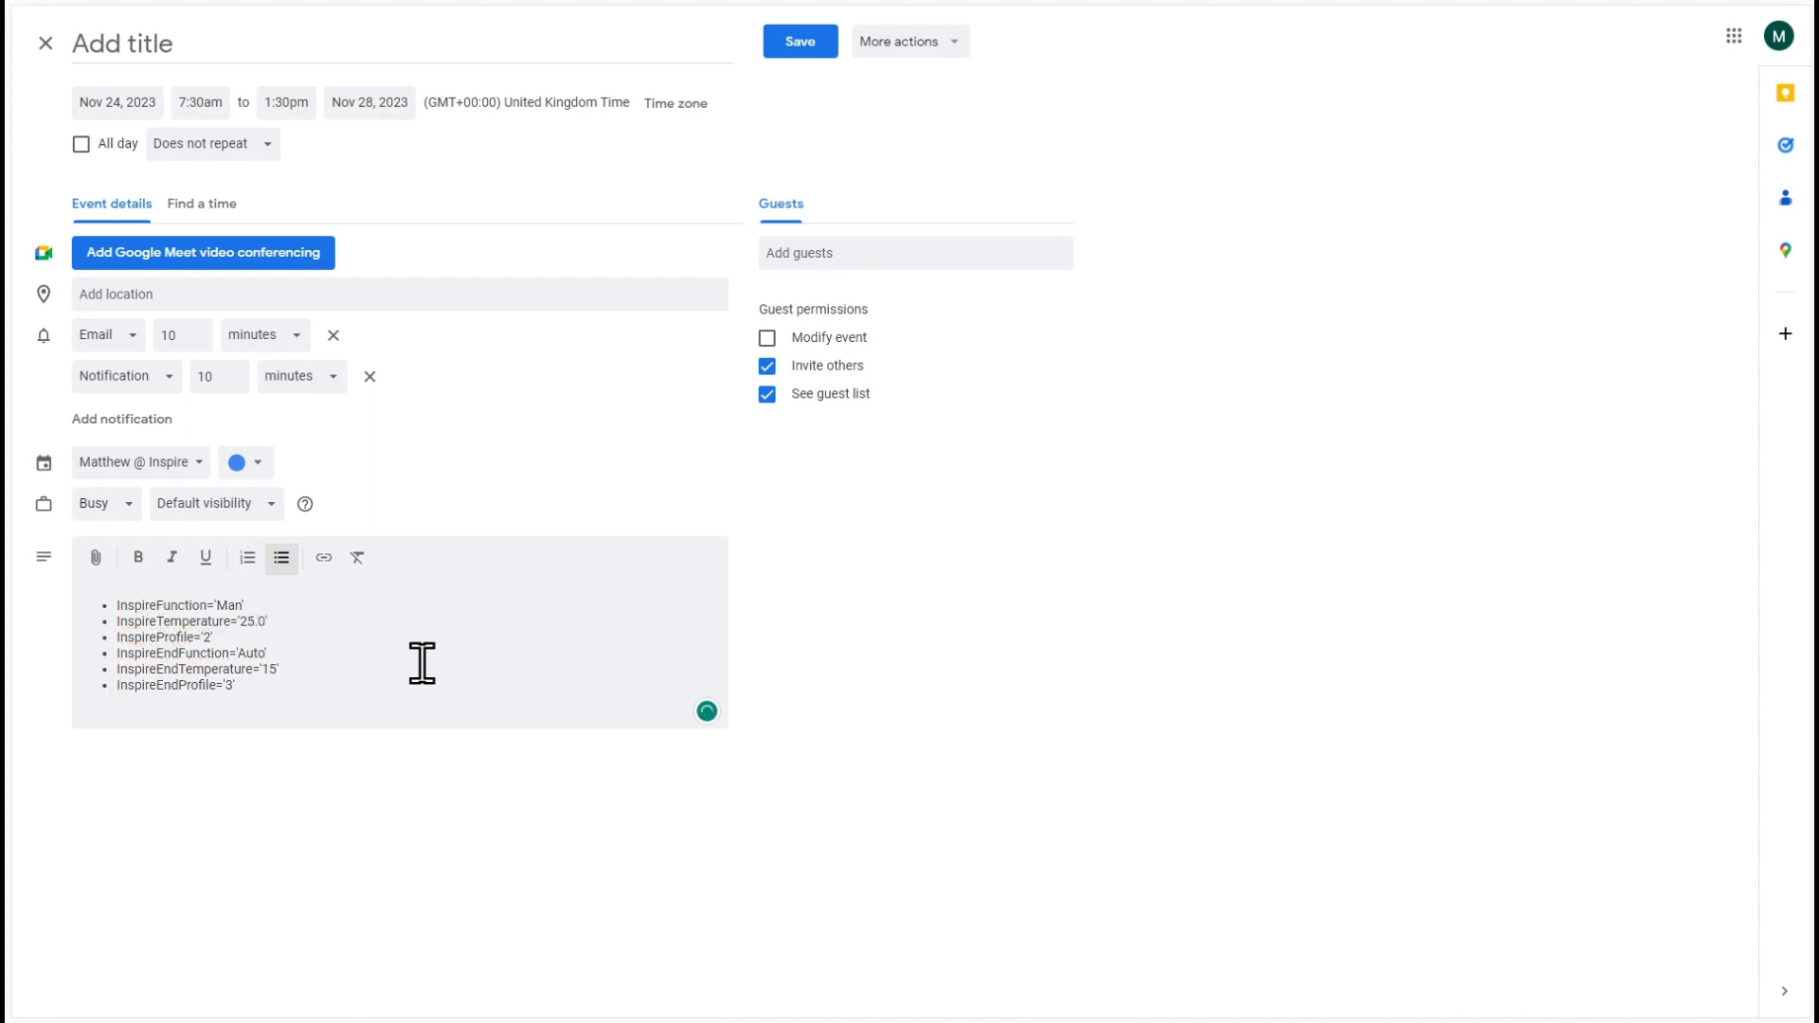
# - Delete the InspireProfile and InspireEndProfile lines from the event description
pyautogui.press('Down')
pyautogui.hotkey('shift', 'End')
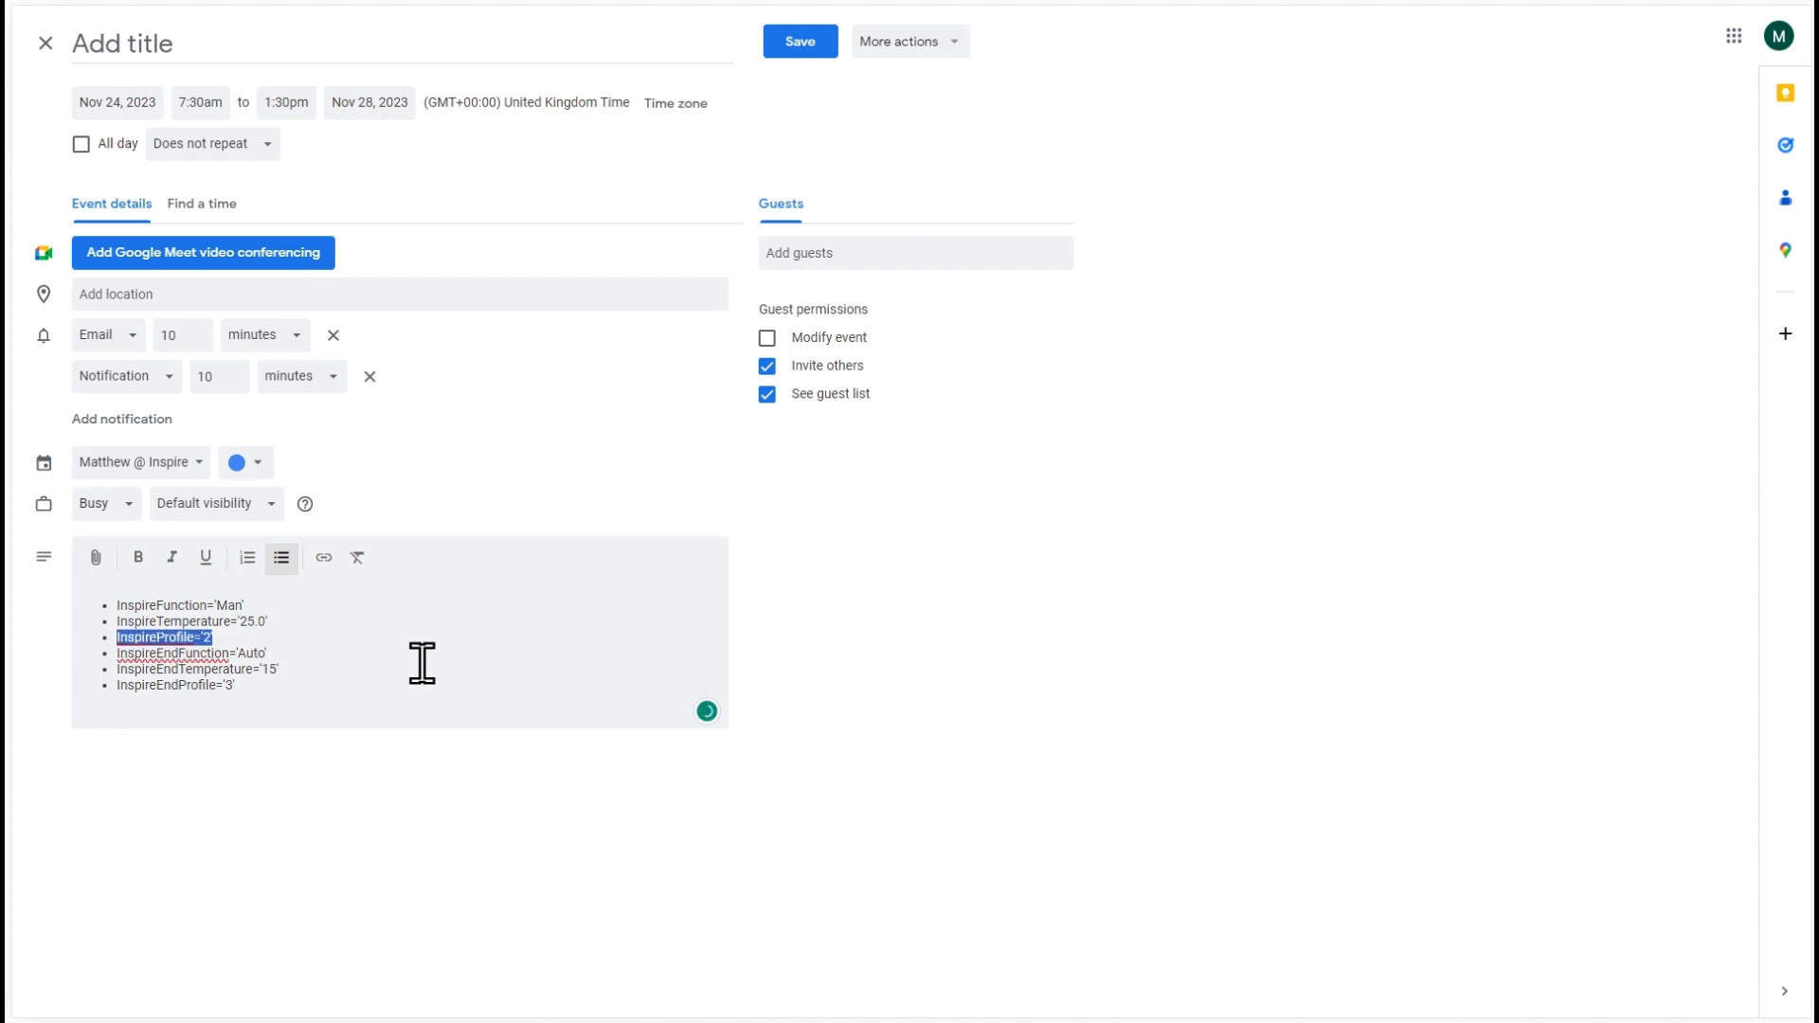
pyautogui.press('Delete')
pyautogui.press('Delete')
pyautogui.hotkey('shift', 'End')
pyautogui.press('Delete')
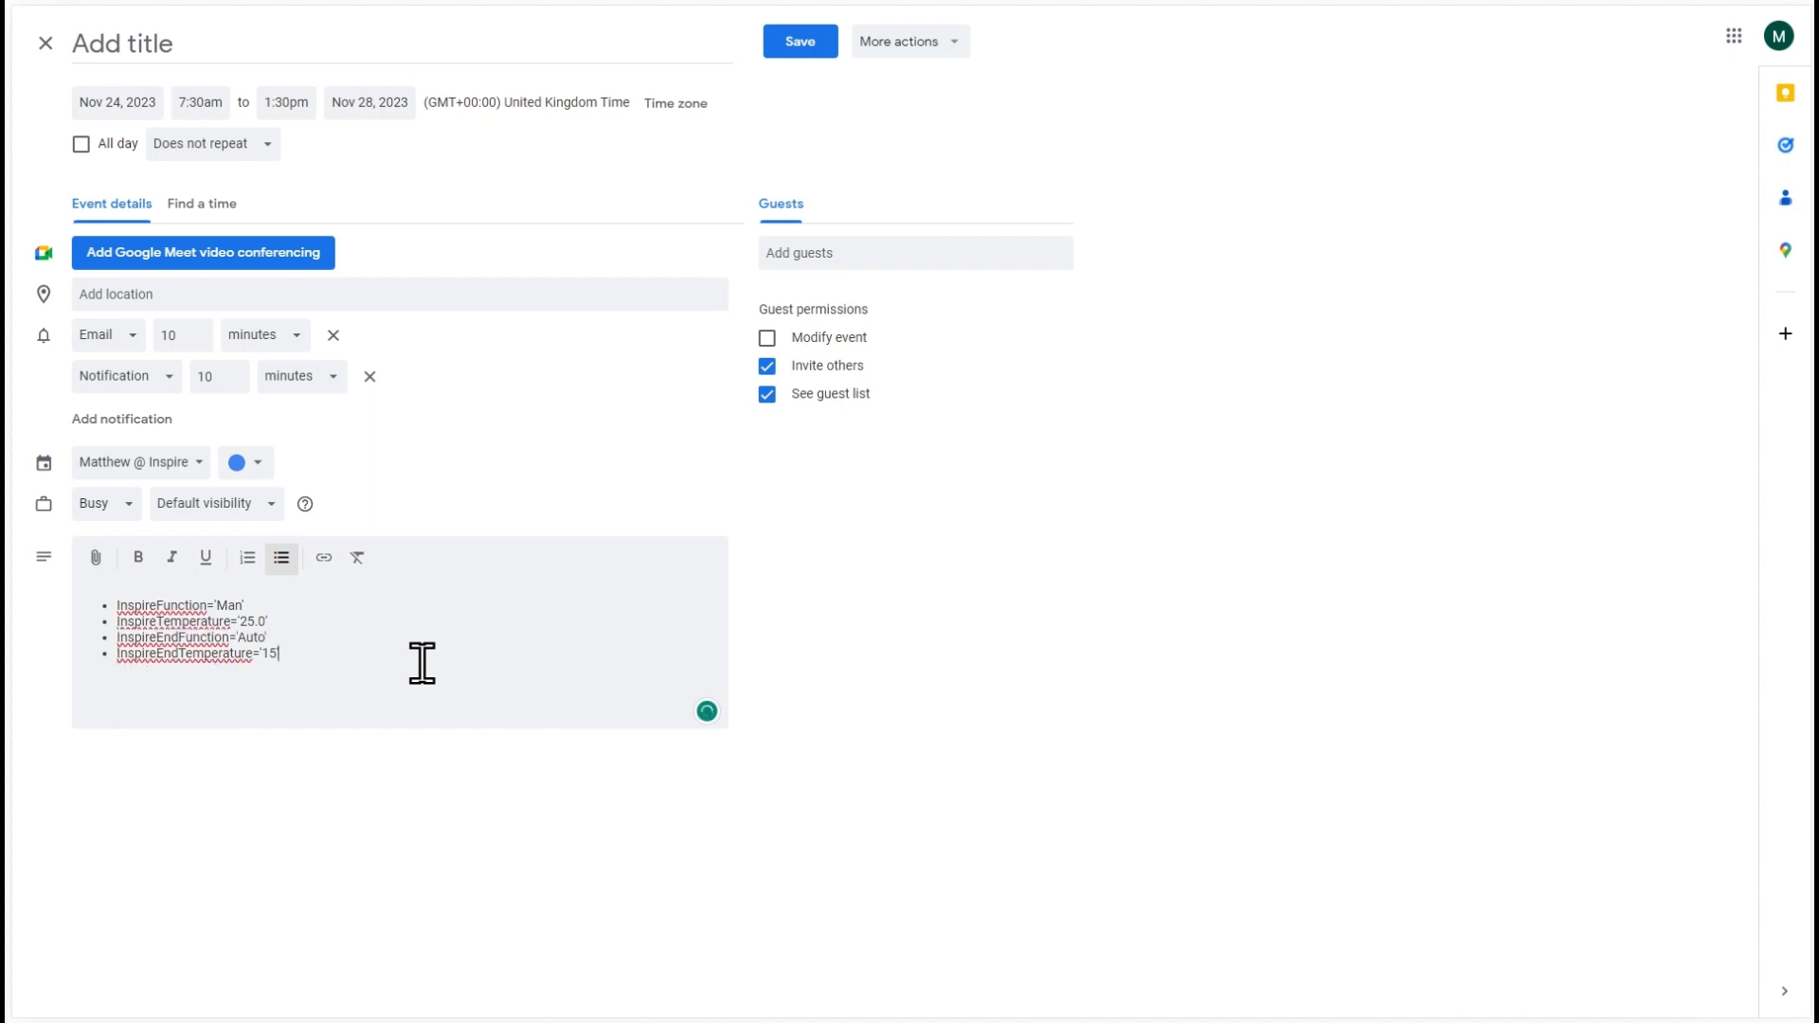
# - Finish the event description with InspireEndFunction set to 'Auto' and a start temperature of 22, and save the event
pyautogui.hotkey('shift', 'Left')
pyautogui.hotkey('shift', 'Left')
pyautogui.hotkey('shift', 'Left')
pyautogui.hotkey('shift', 'Left')
pyautogui.write('Off')
pyautogui.hotkey('shift', 'Left')
pyautogui.hotkey('shift', 'Left')
pyautogui.hotkey('shift', 'Left')
pyautogui.write('A')
pyautogui.write('uto')
pyautogui.write("'")
pyautogui.press('Down')
pyautogui.press('Delete')
pyautogui.write('2')
pyautogui.press('Down')
pyautogui.click(790, 52)
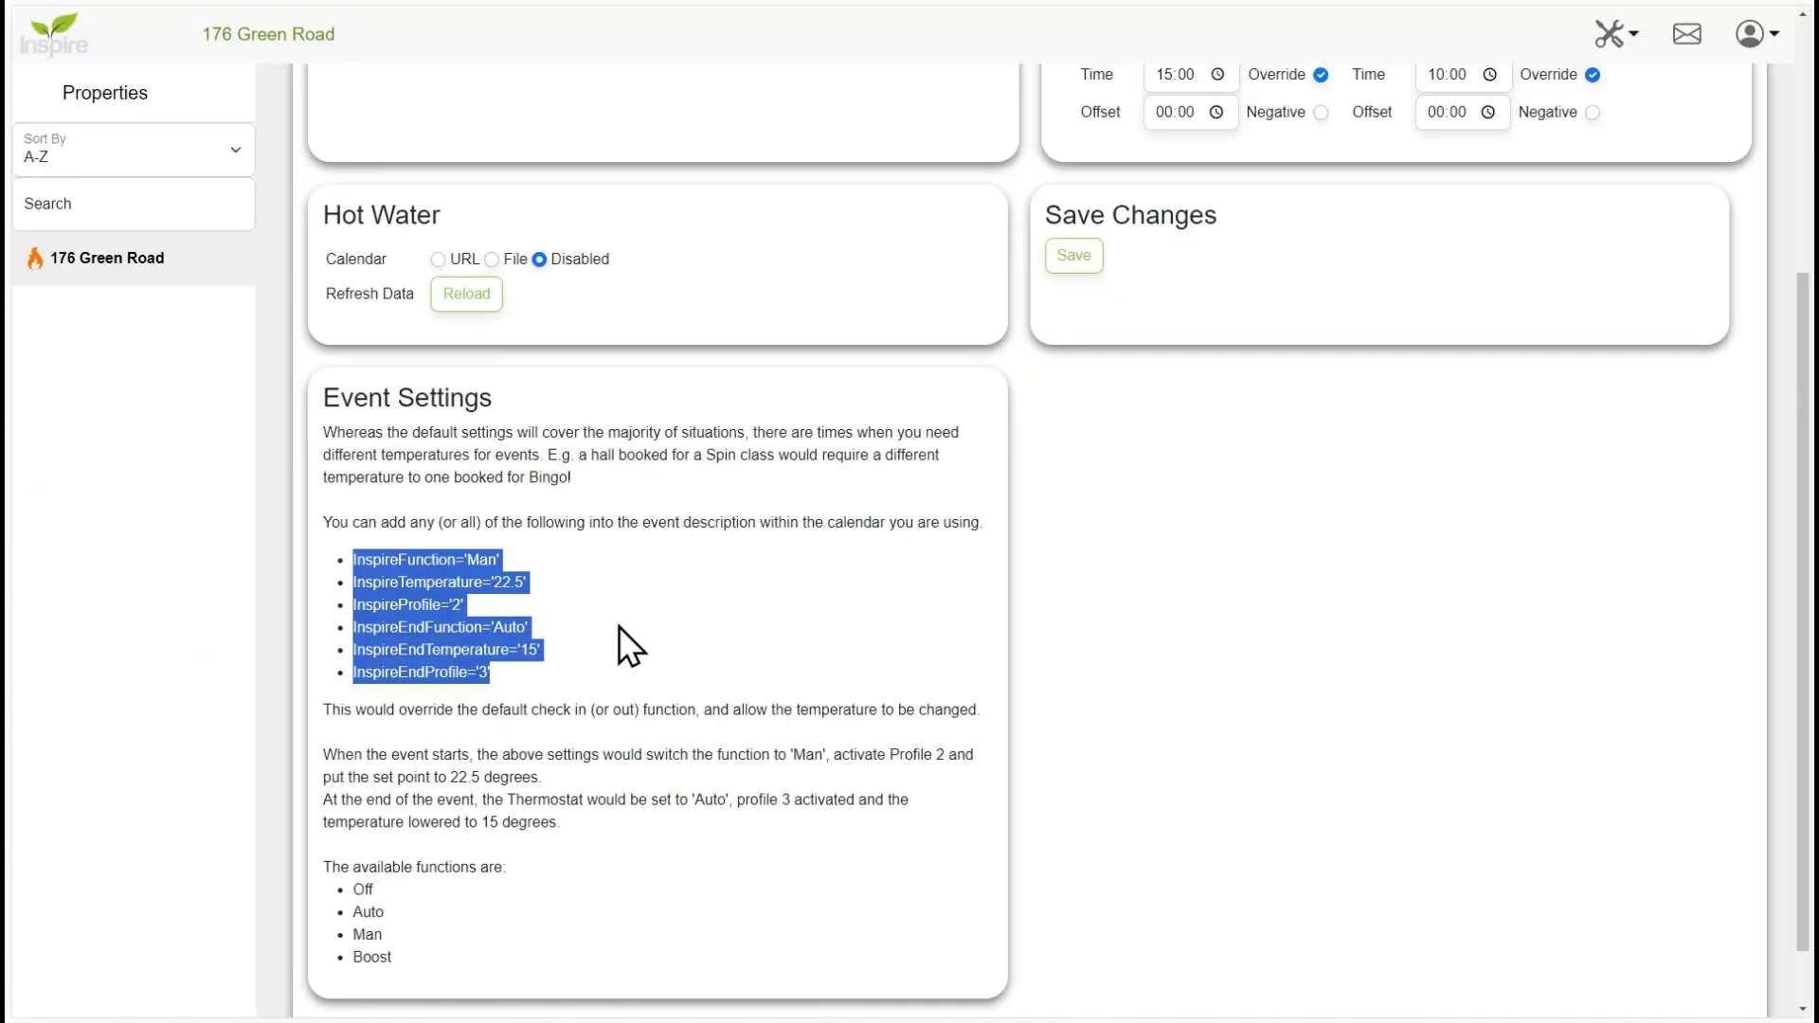
# - Switch back to the Inspire calendar setup, reload the heating data for the edited event description, and display the Heating calendar
pyautogui.scroll(3, 619, 627)
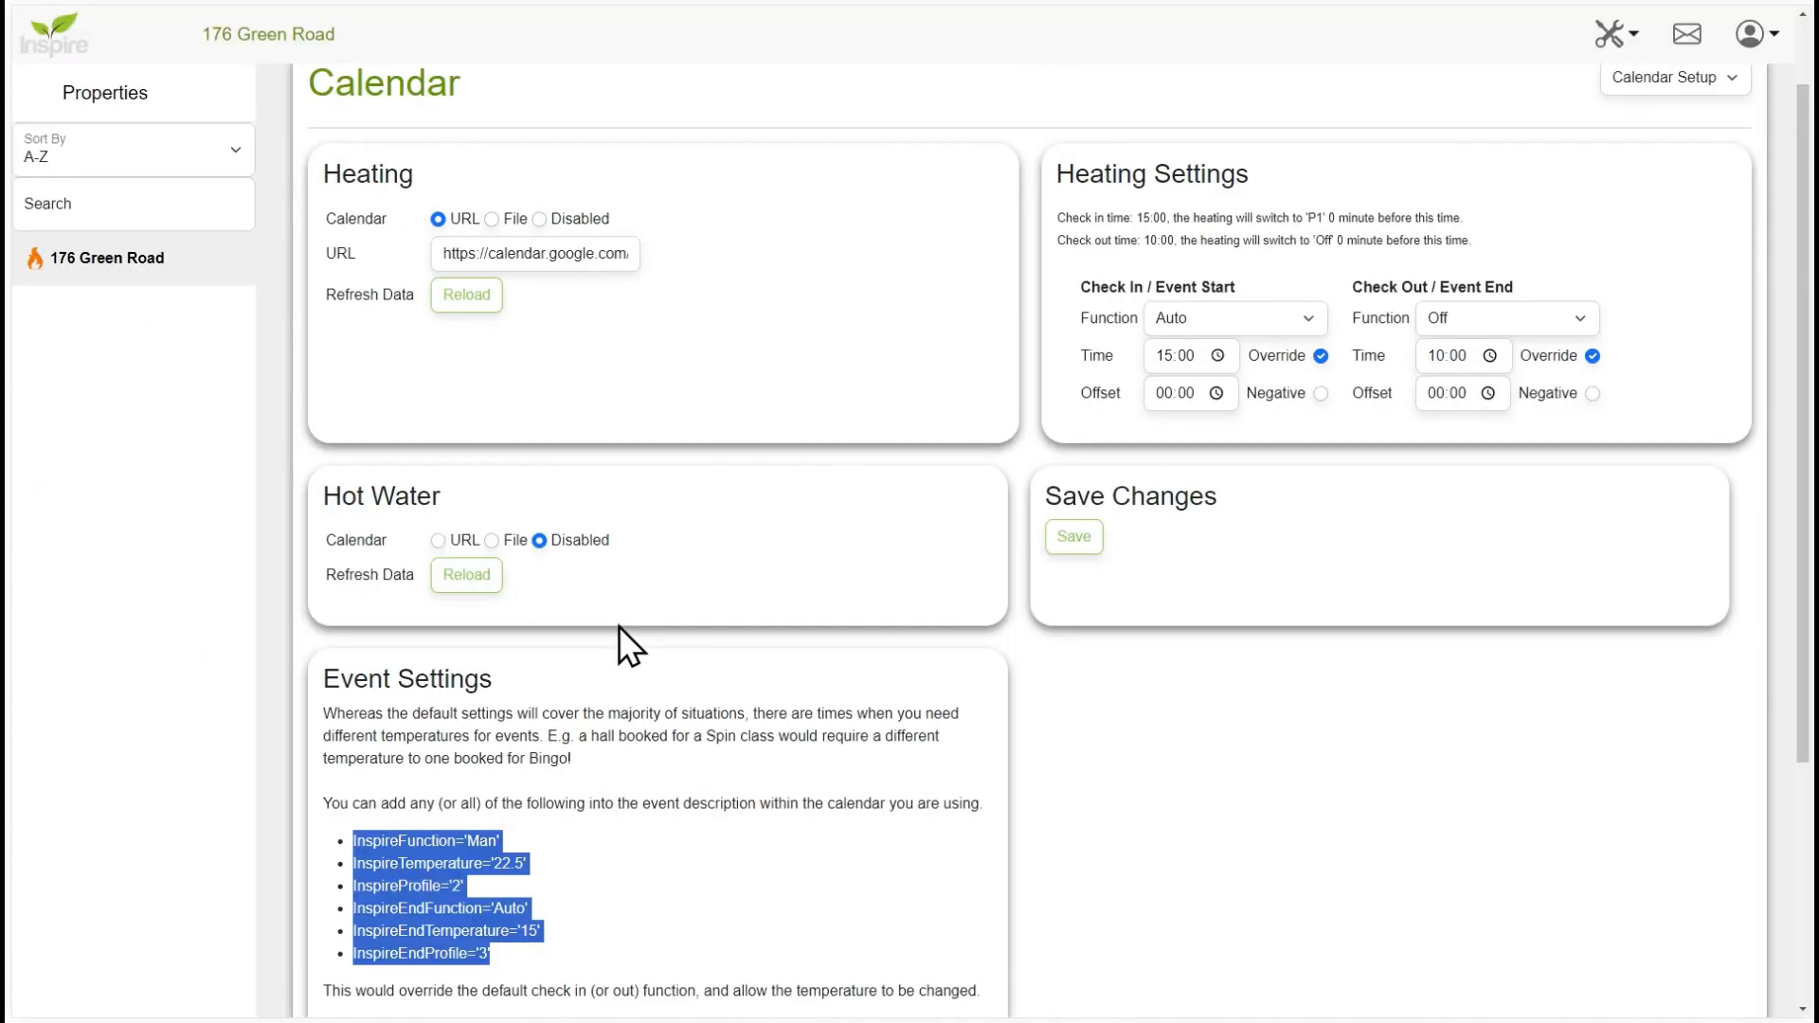
pyautogui.click(462, 302)
pyautogui.click(1131, 28)
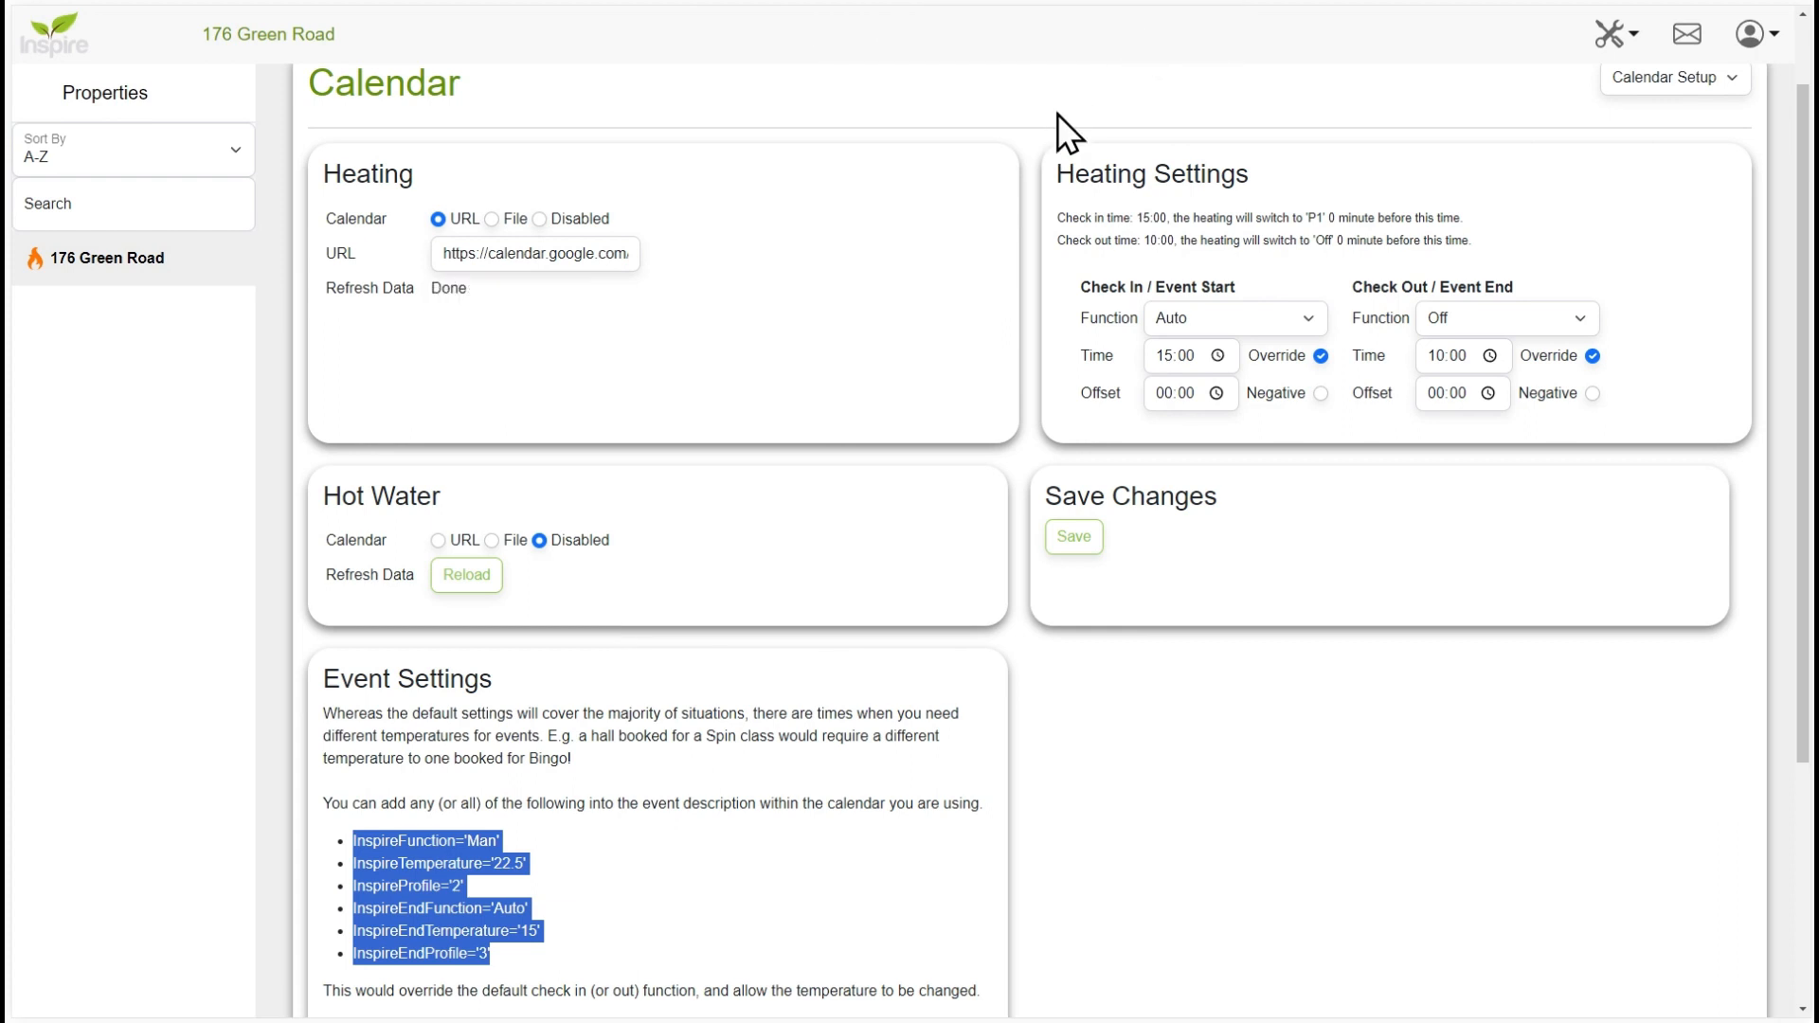
pyautogui.scroll(1, 1057, 114)
pyautogui.click(1648, 170)
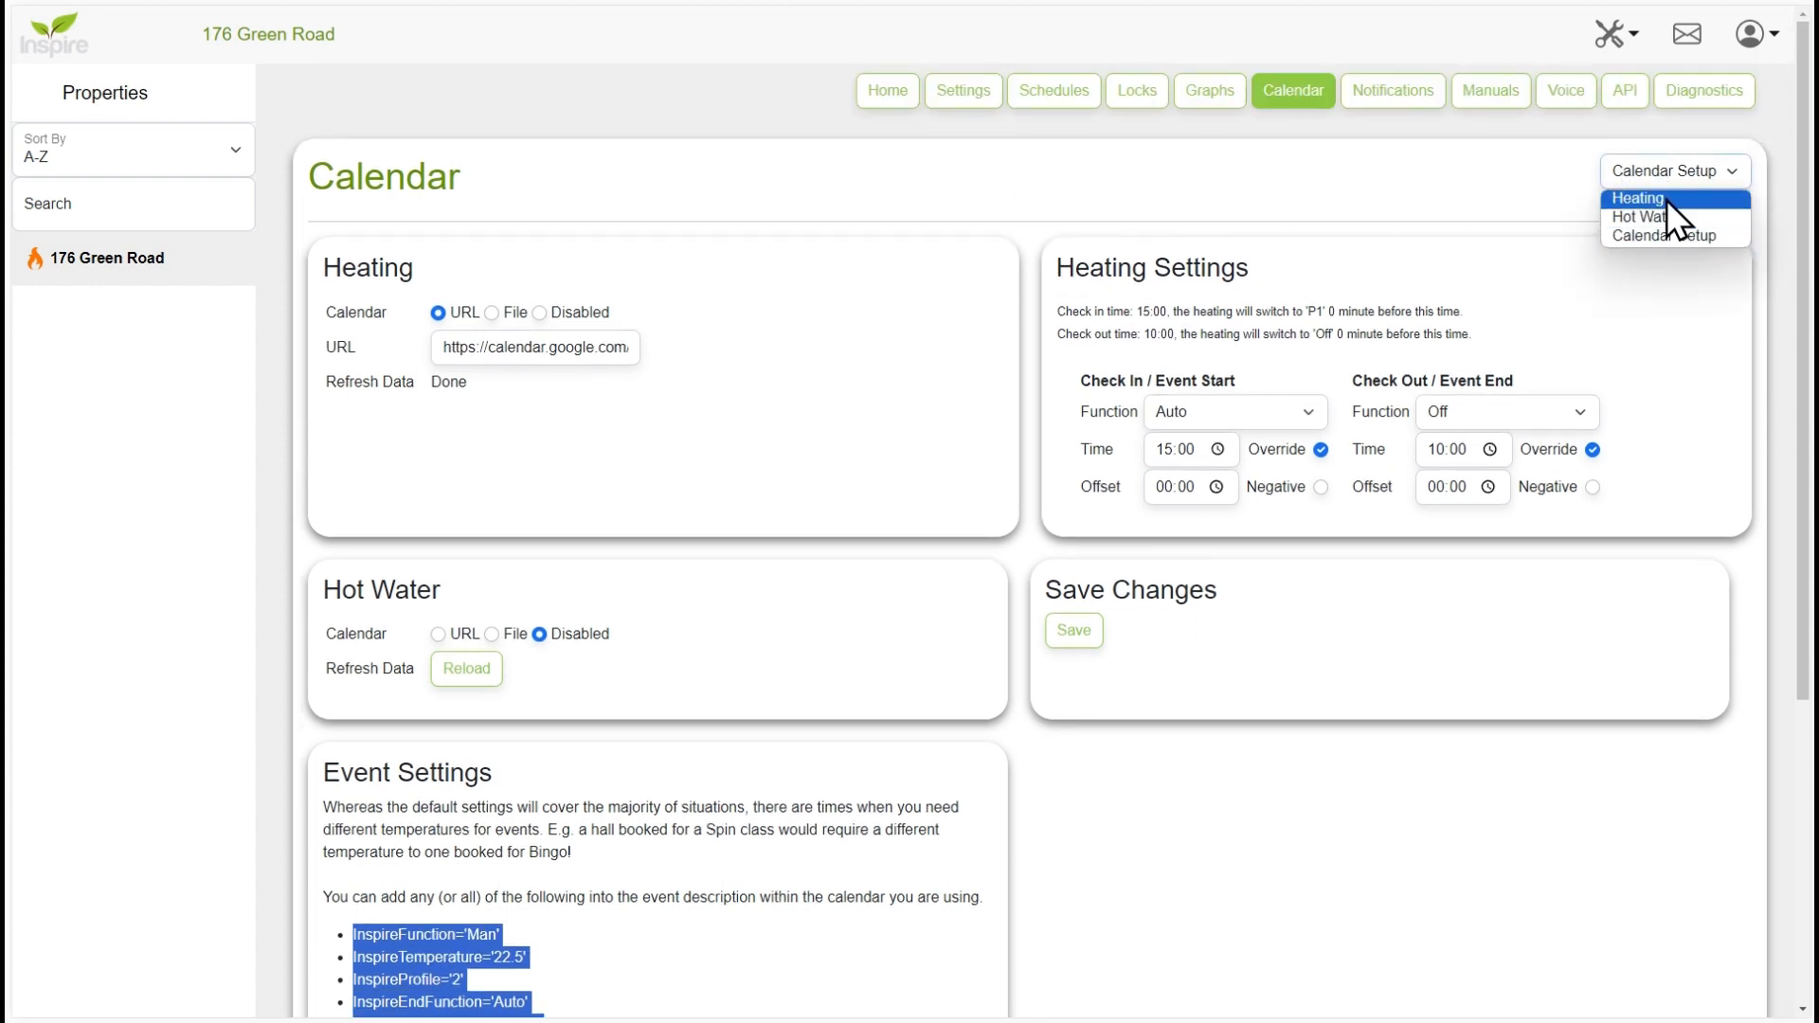
pyautogui.click(1667, 200)
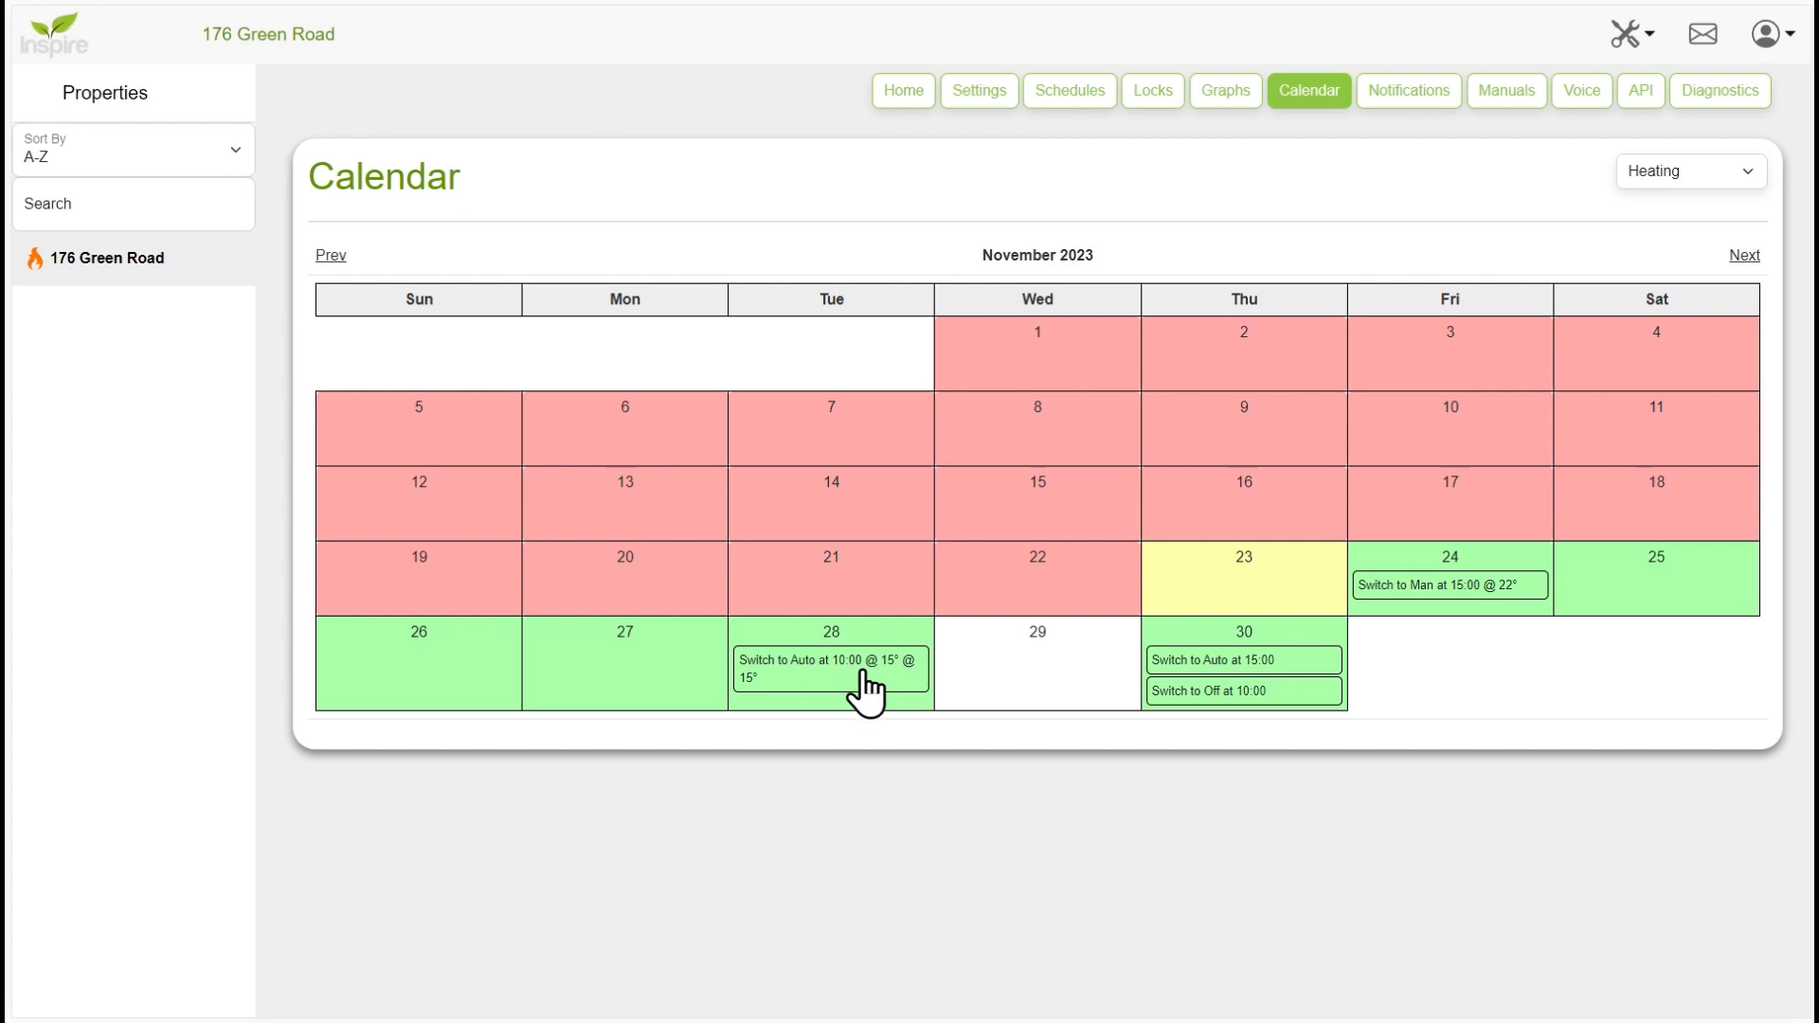
# - Go back to the calendar setup and review the Event Settings instructions, including the description parameters and available functions
pyautogui.click(1662, 179)
pyautogui.click(1673, 236)
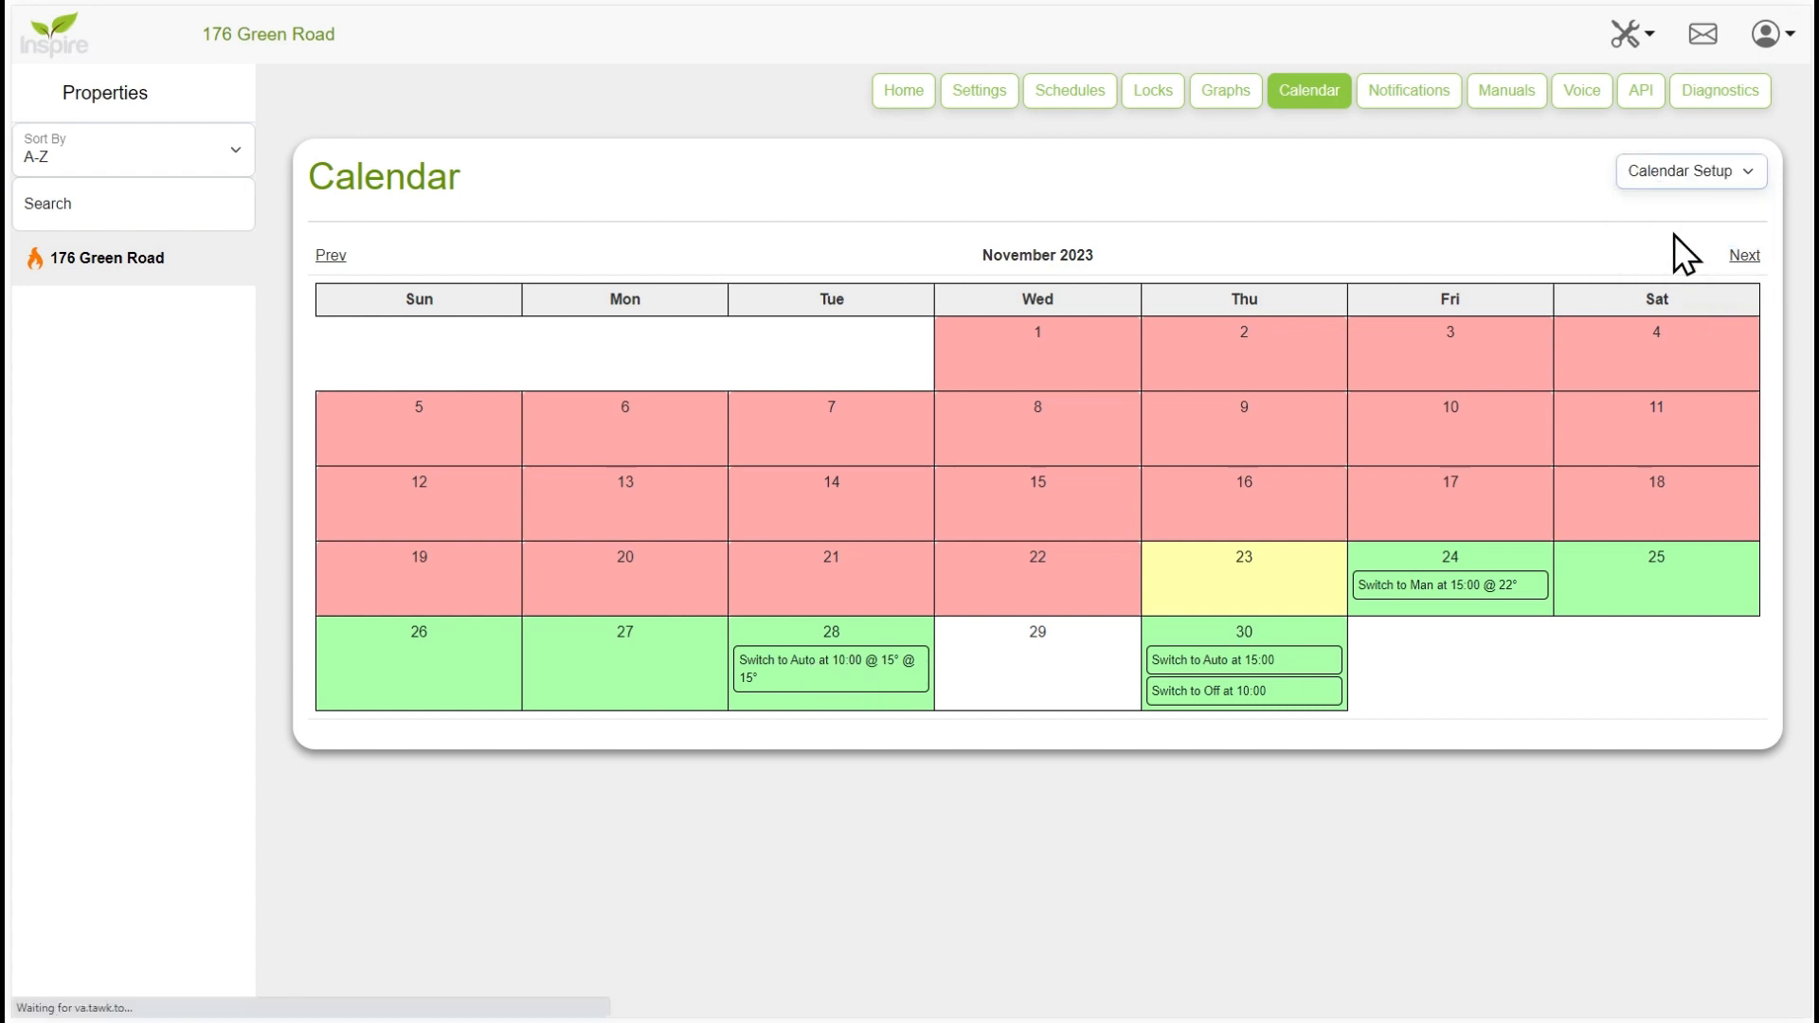
pyautogui.scroll(-1, 1441, 386)
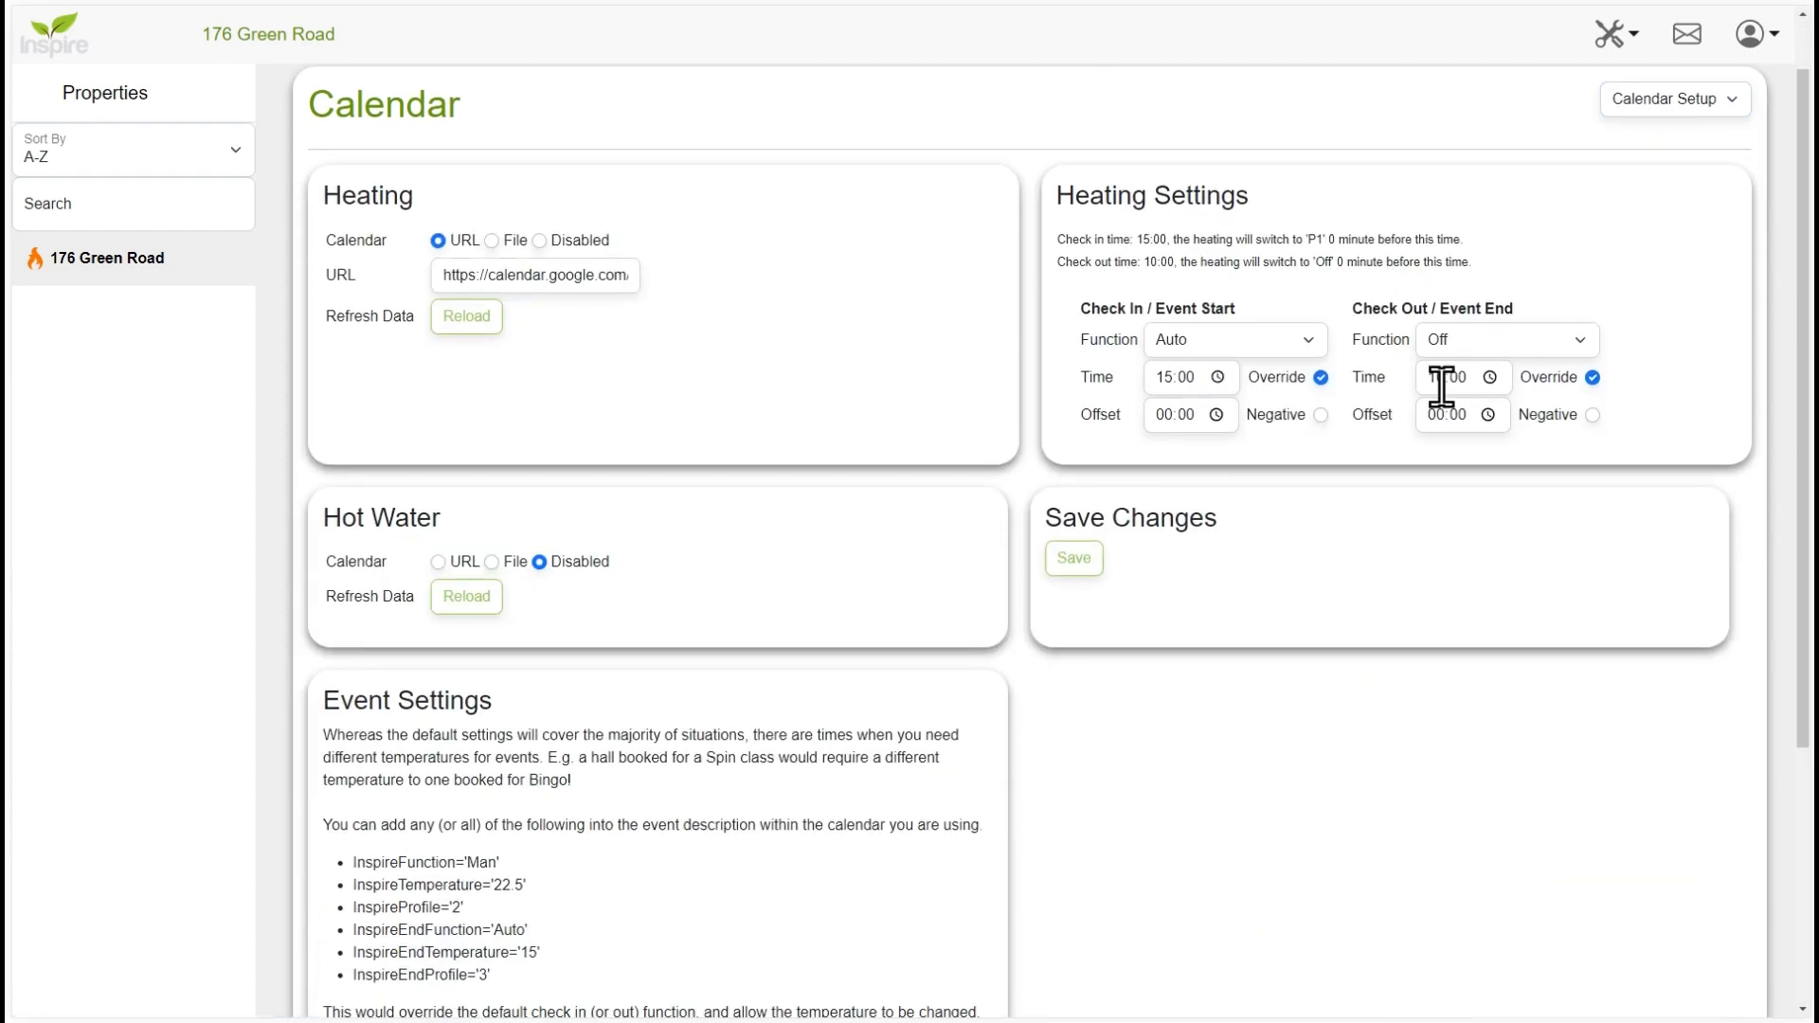
pyautogui.scroll(-4, 1442, 388)
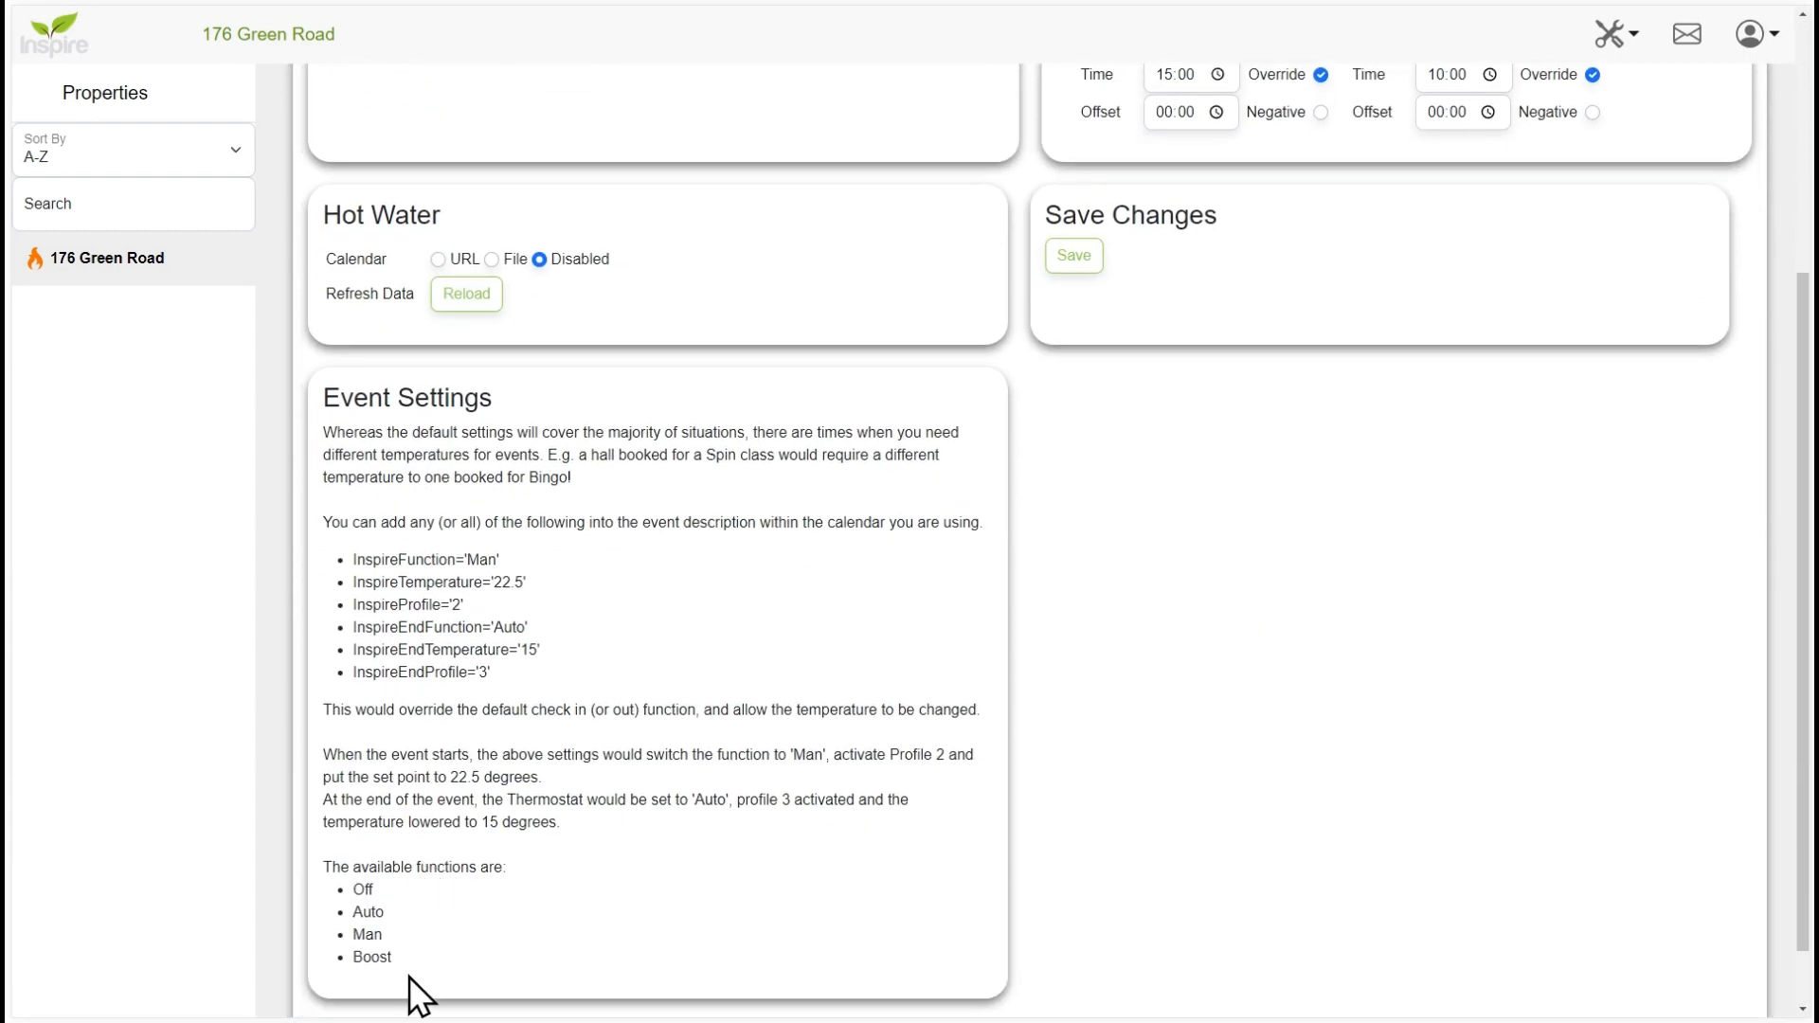
pyautogui.moveTo(408, 975); pyautogui.dragTo(309, 402)
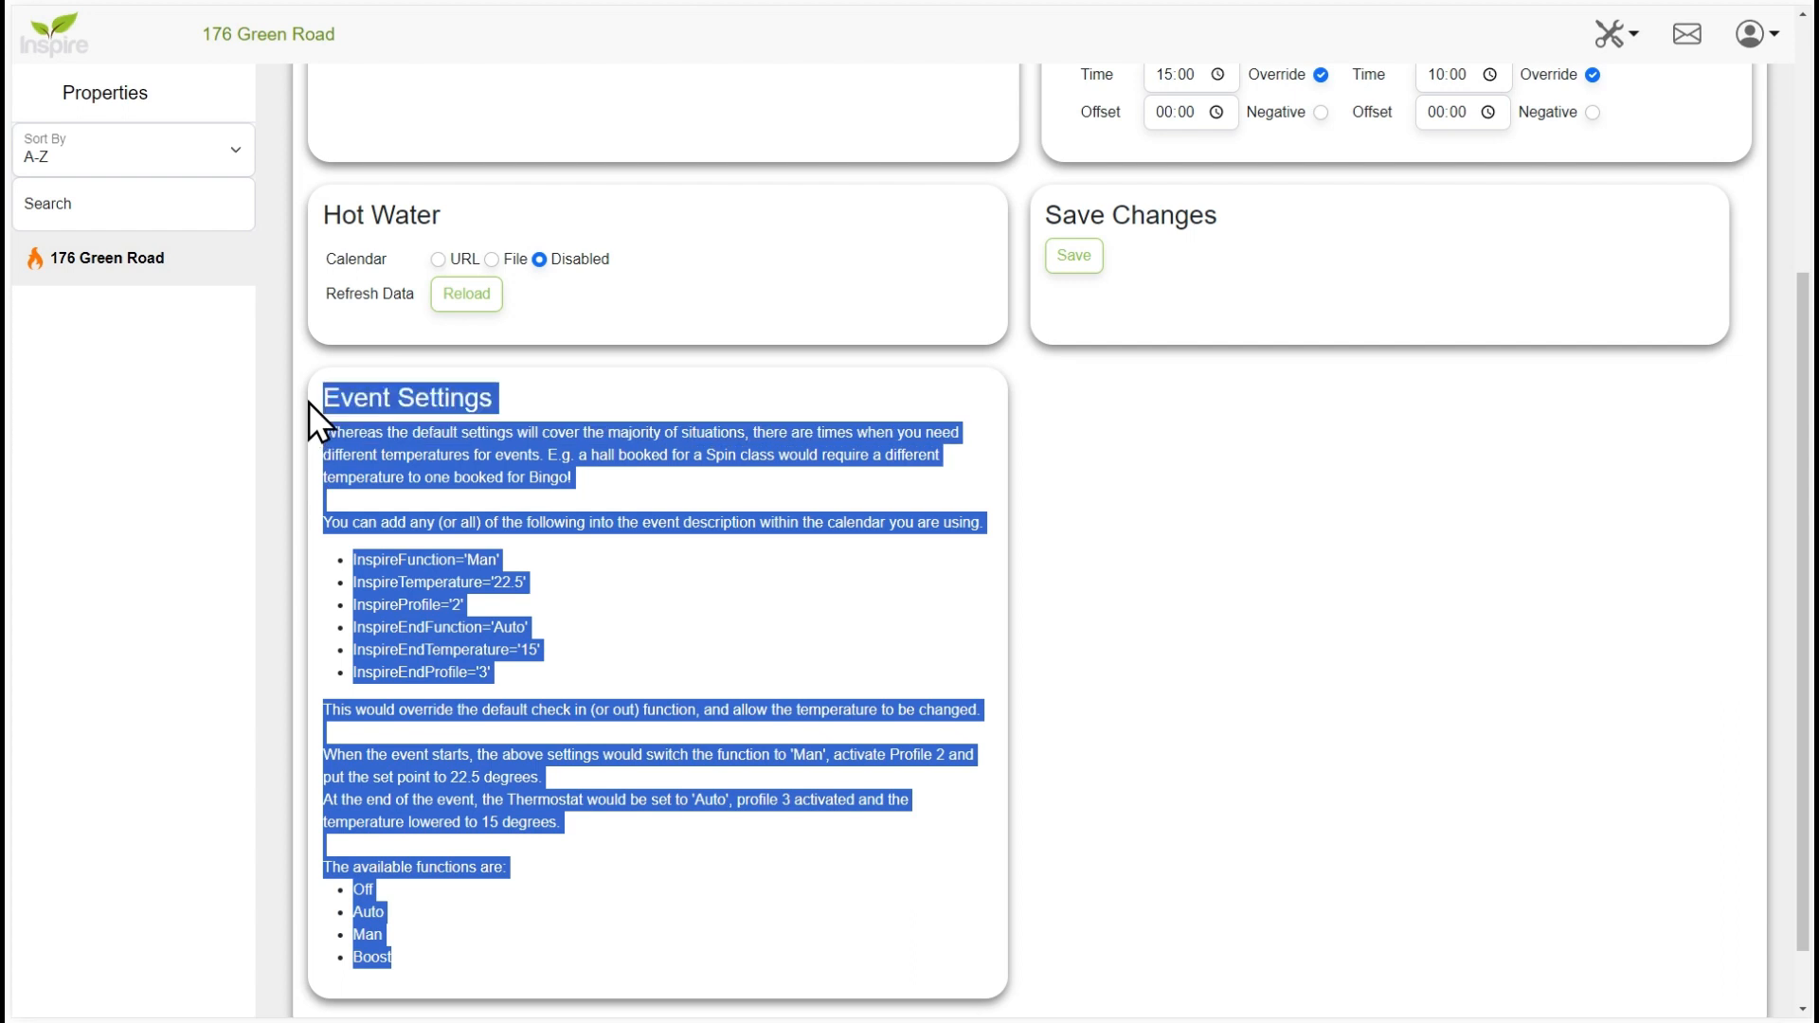
pyautogui.click(534, 426)
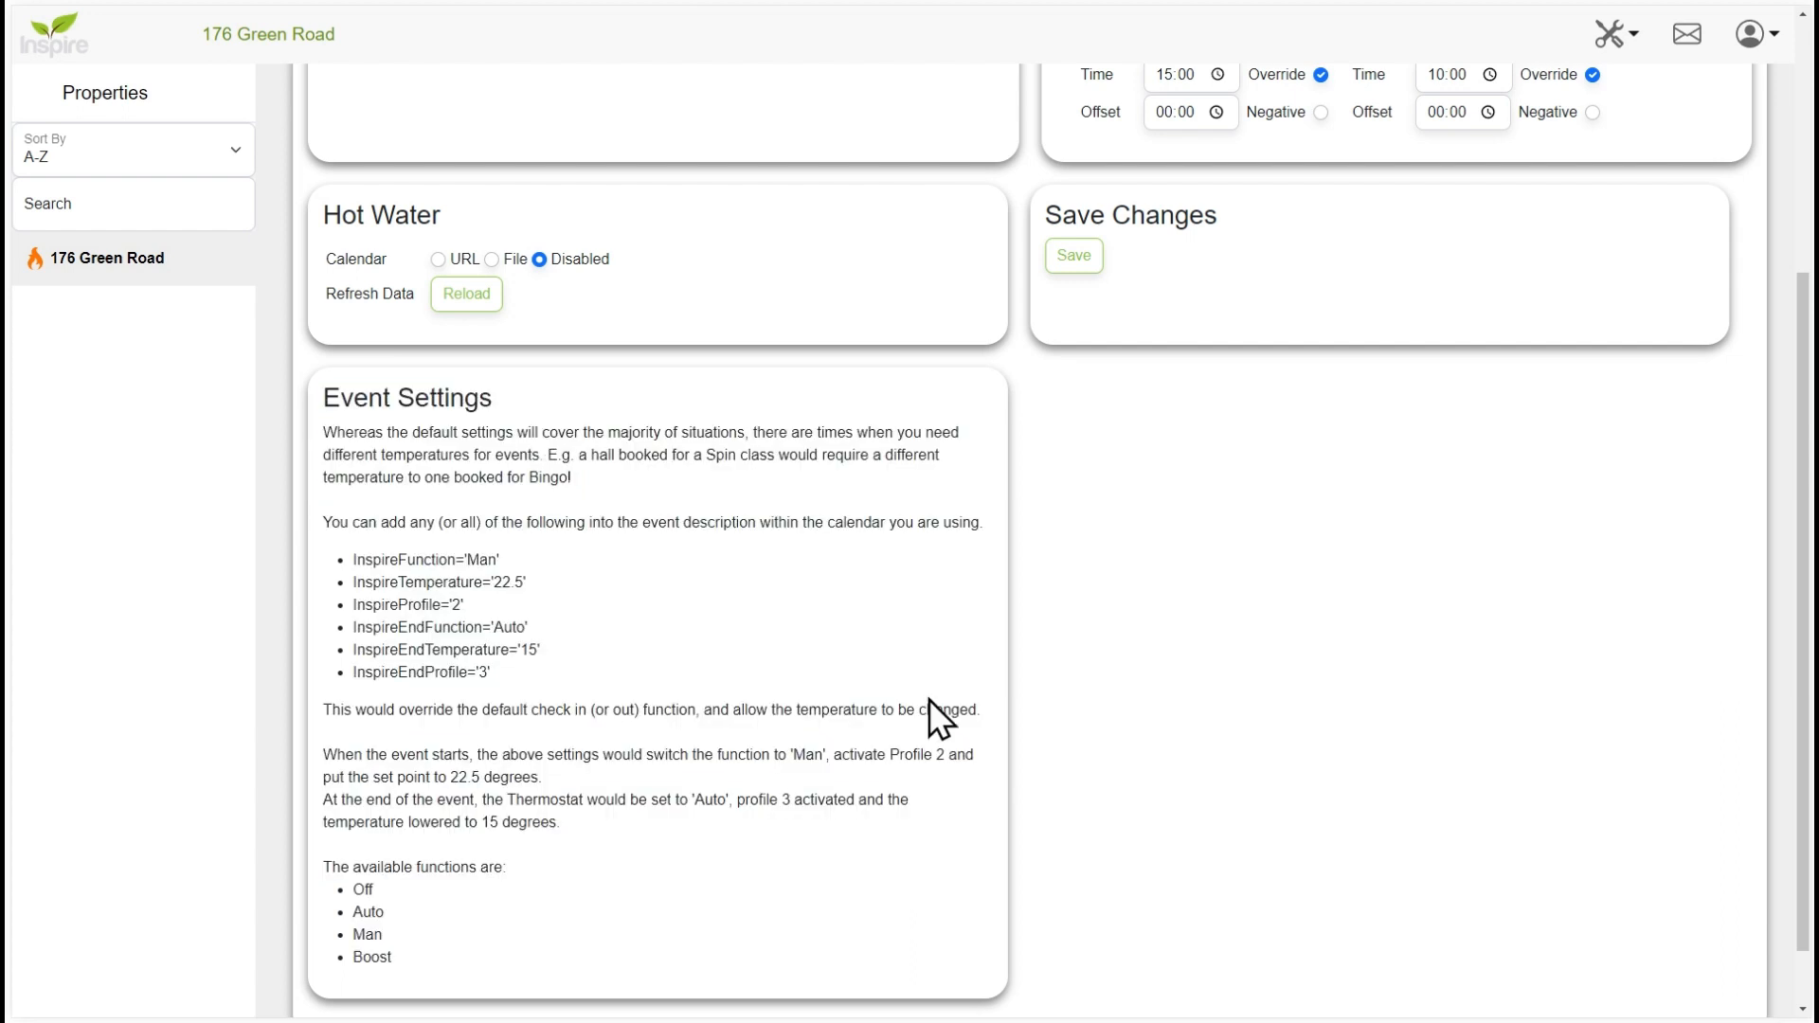